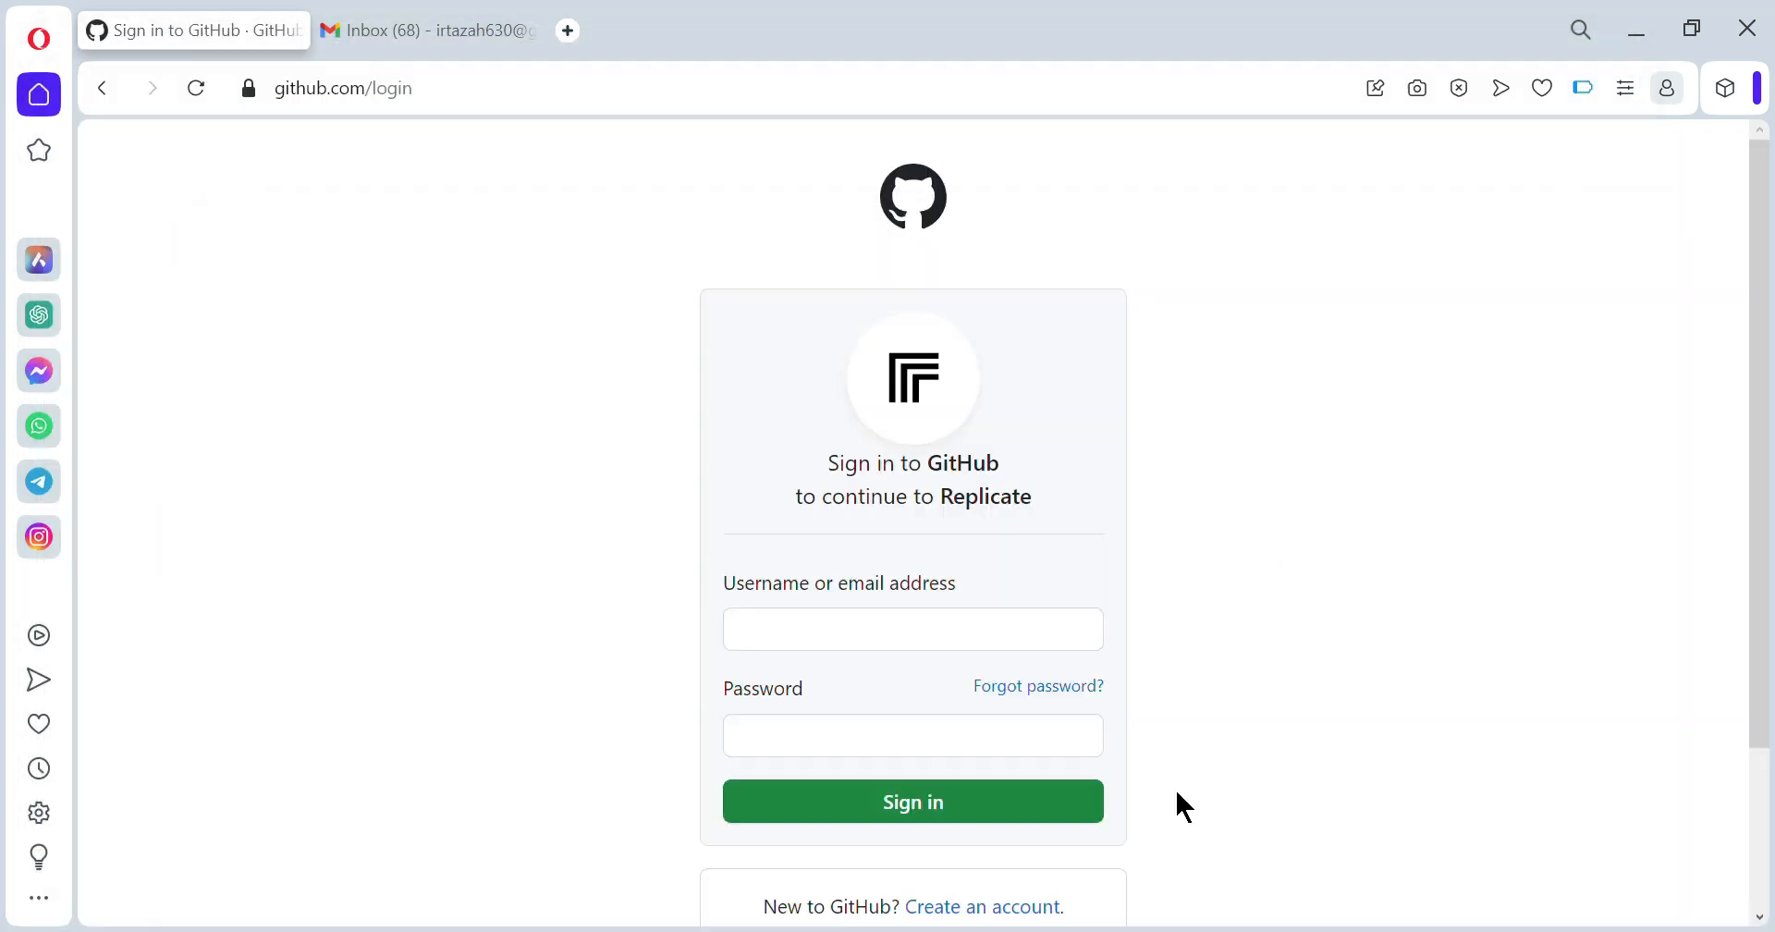
- From GitHub's sign-in page for Replicate, follow 'Create an account' to the Join page
left_click(987, 913)
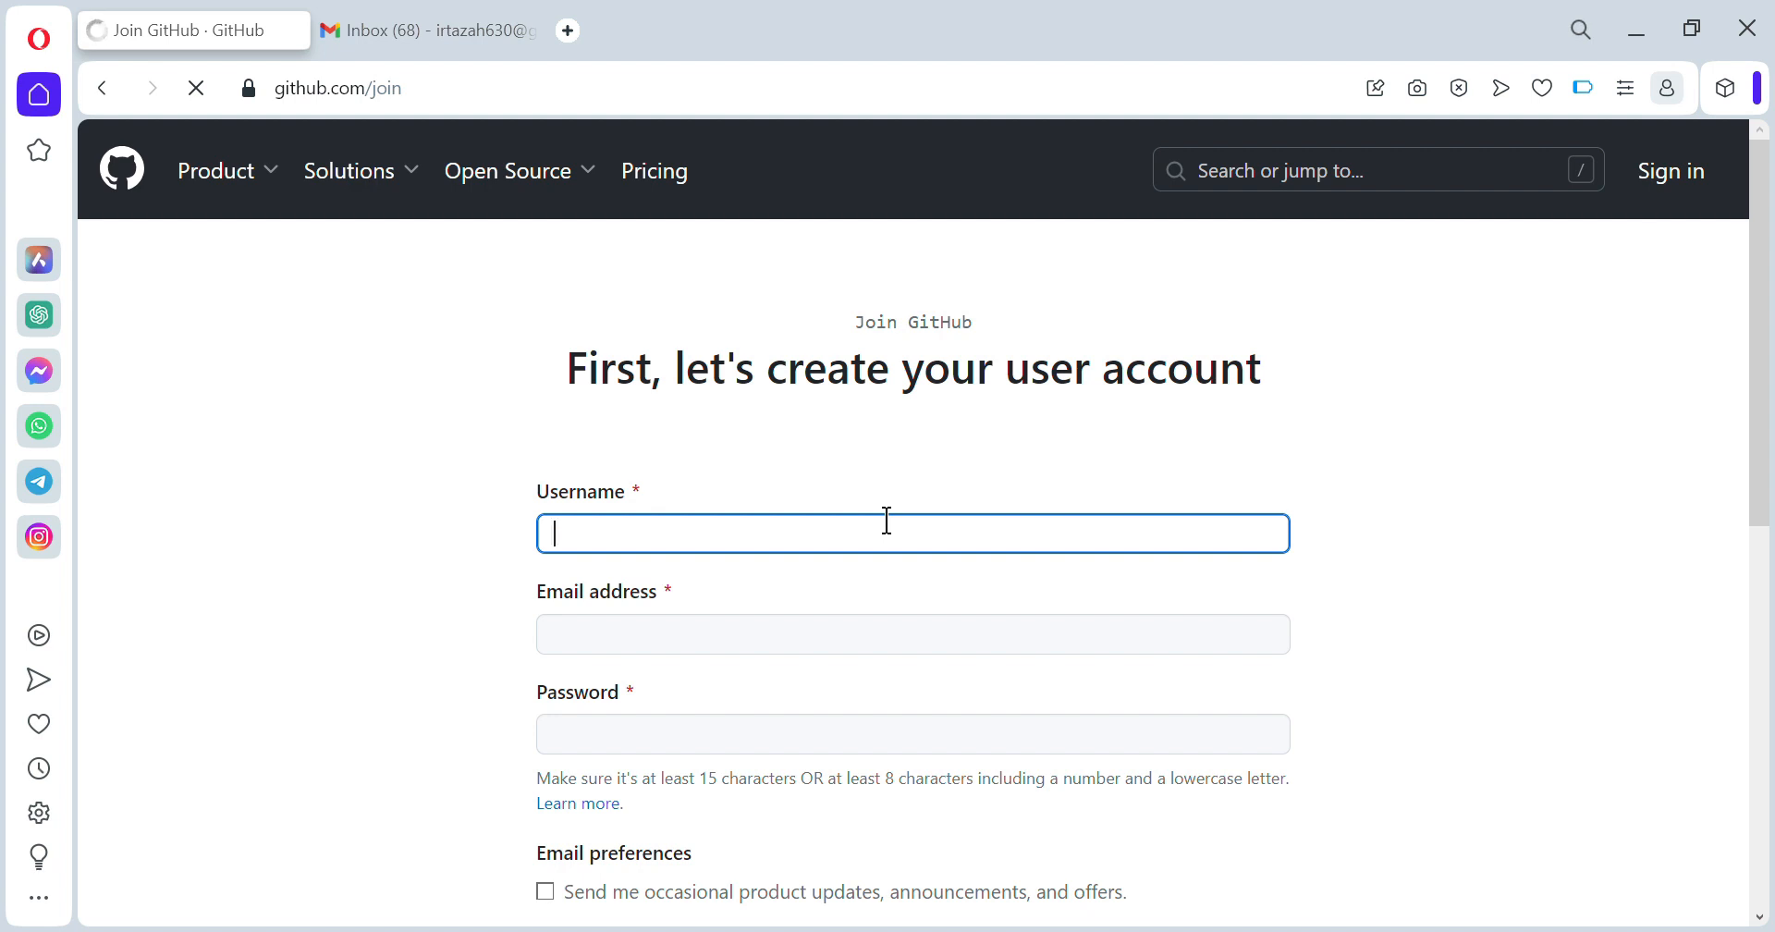
- Enter a username, e-mail address and password for the new GitHub account
type("irtazah630")
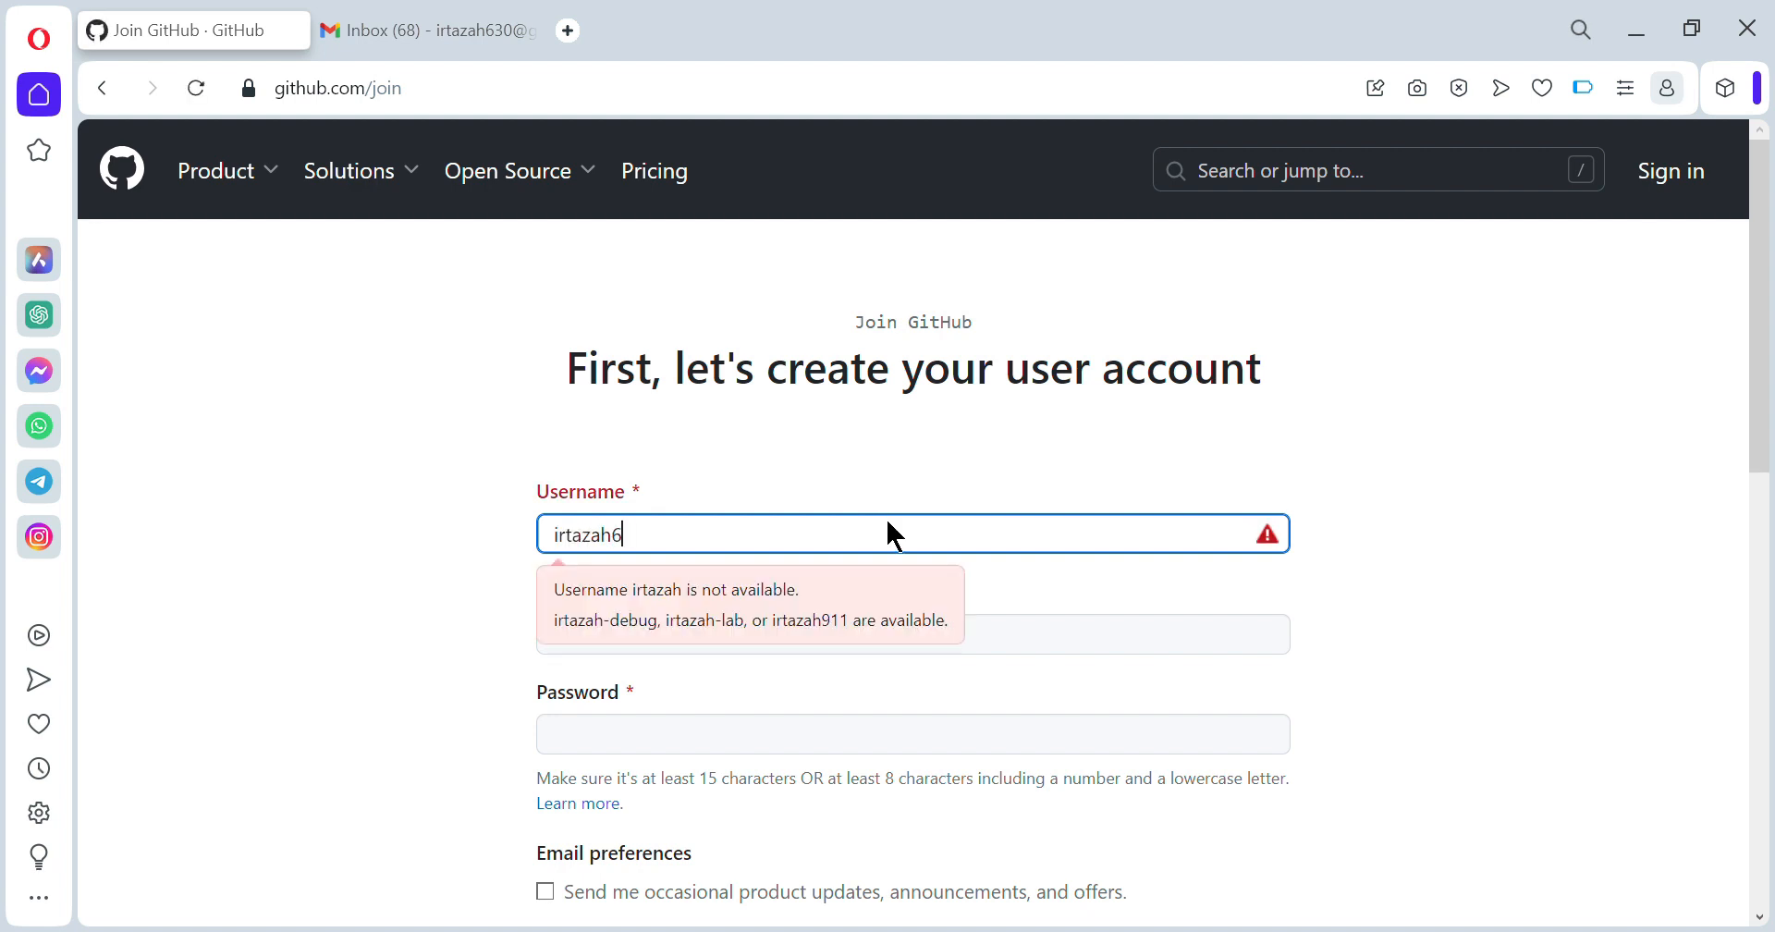
key("Tab")
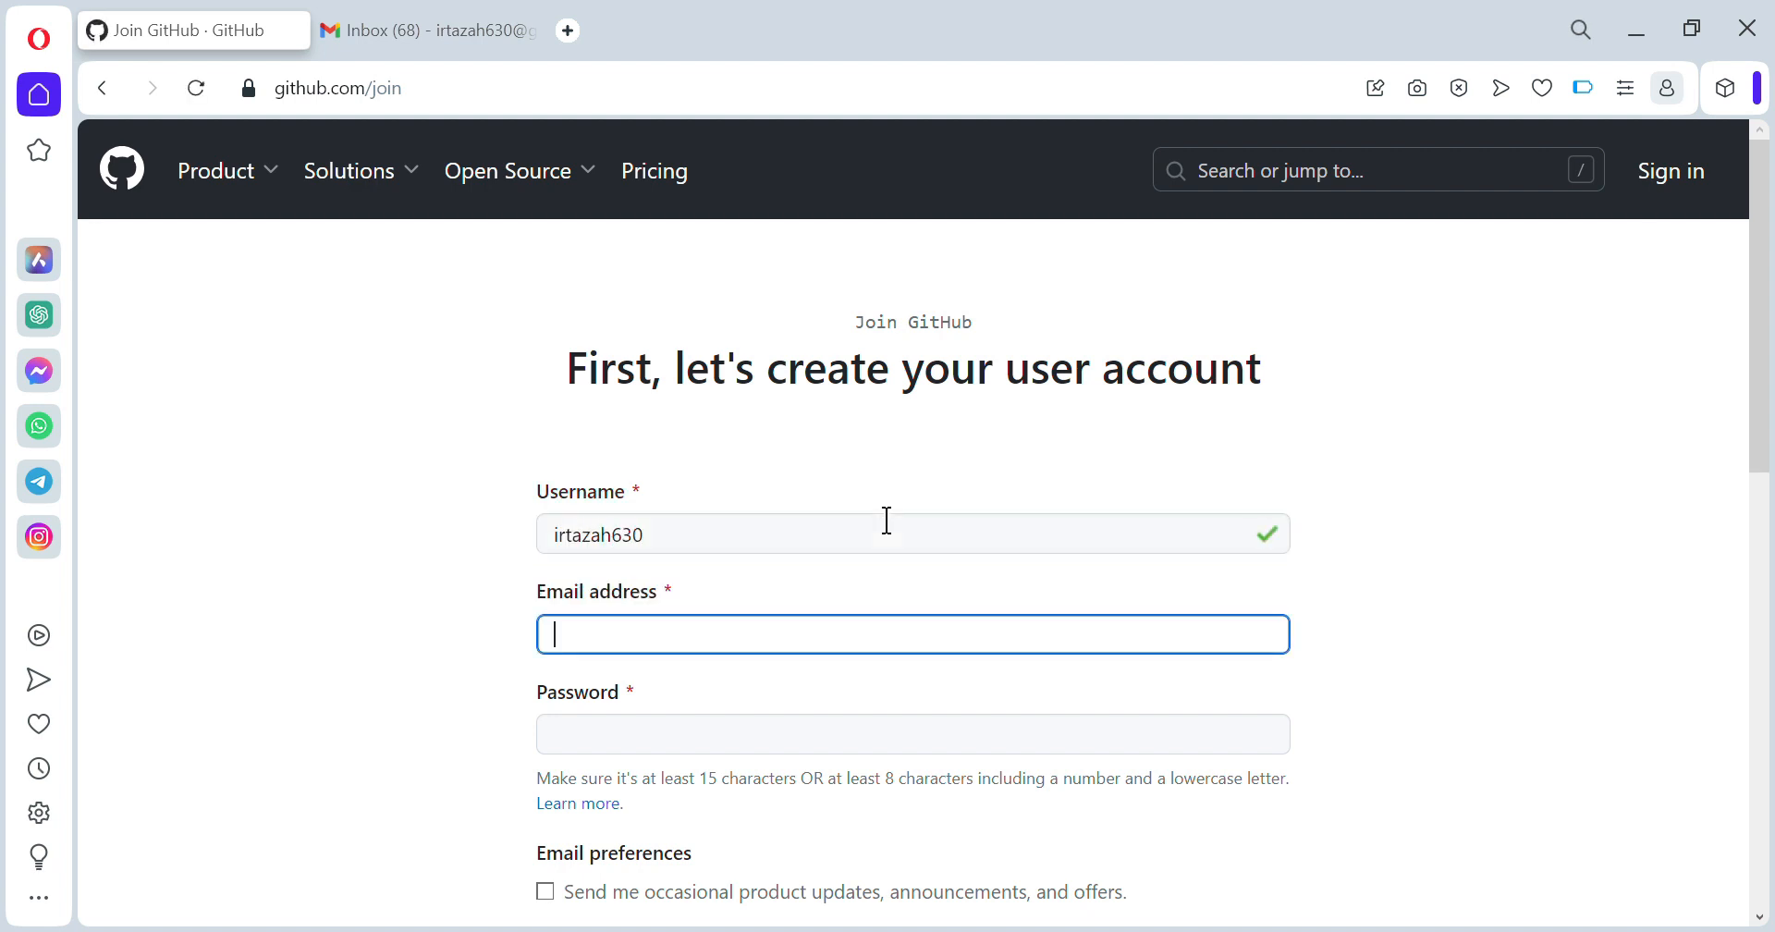
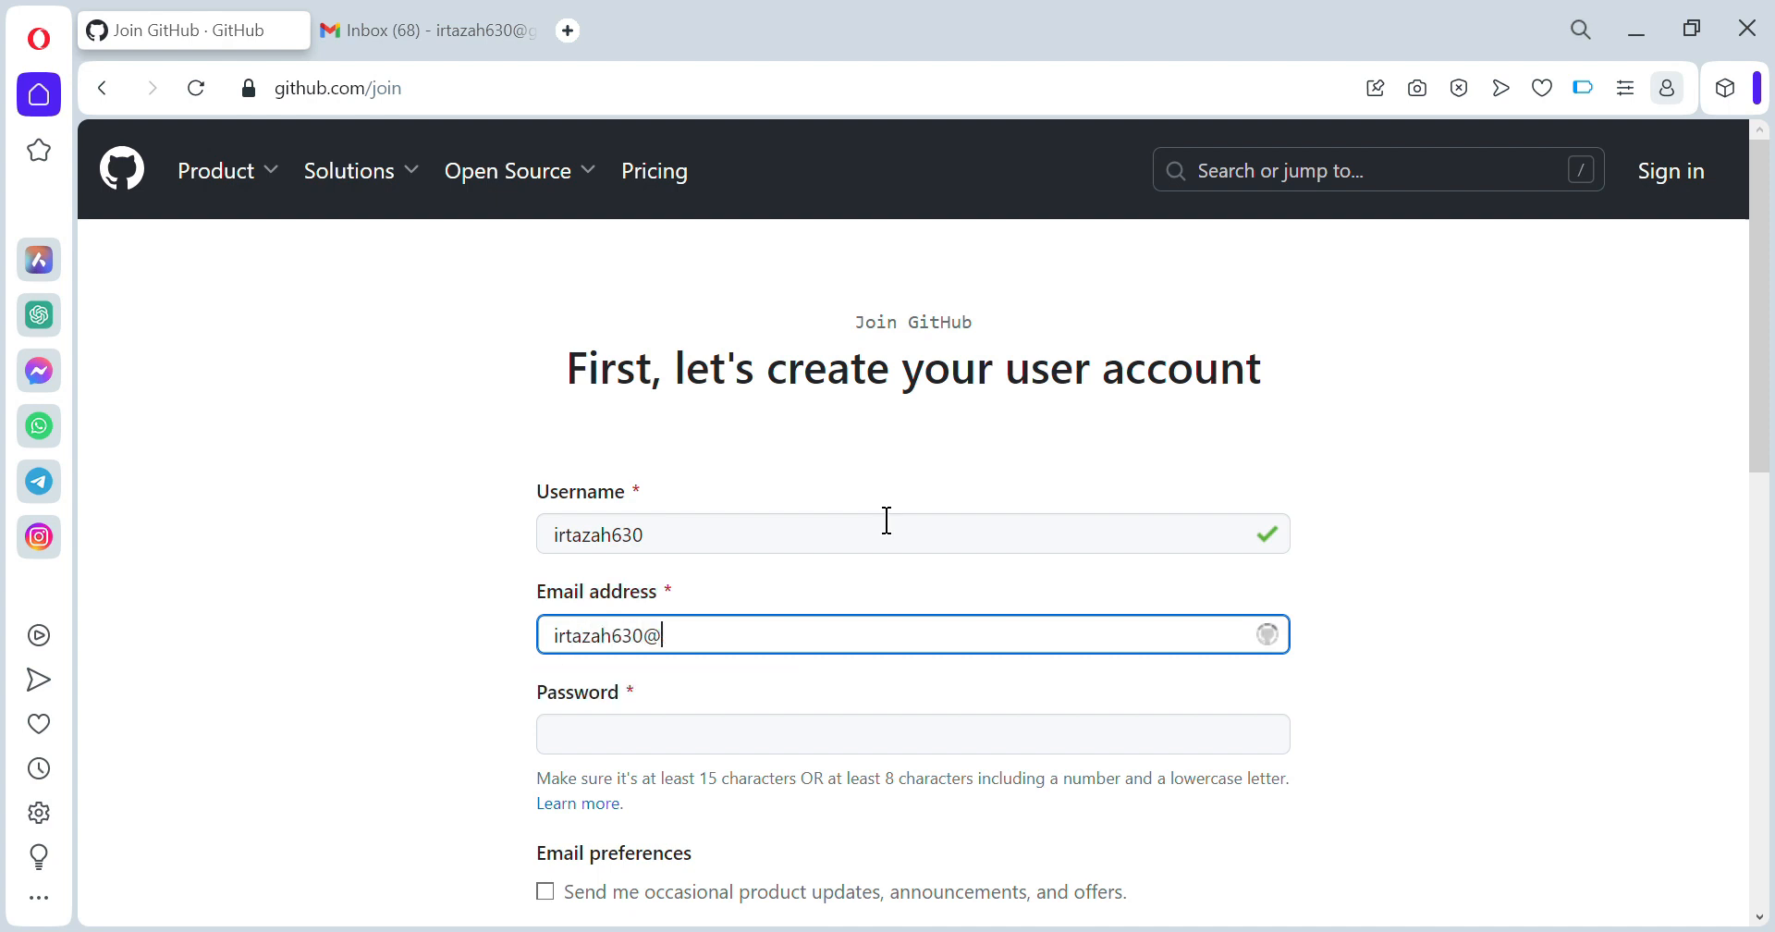
key("Tab")
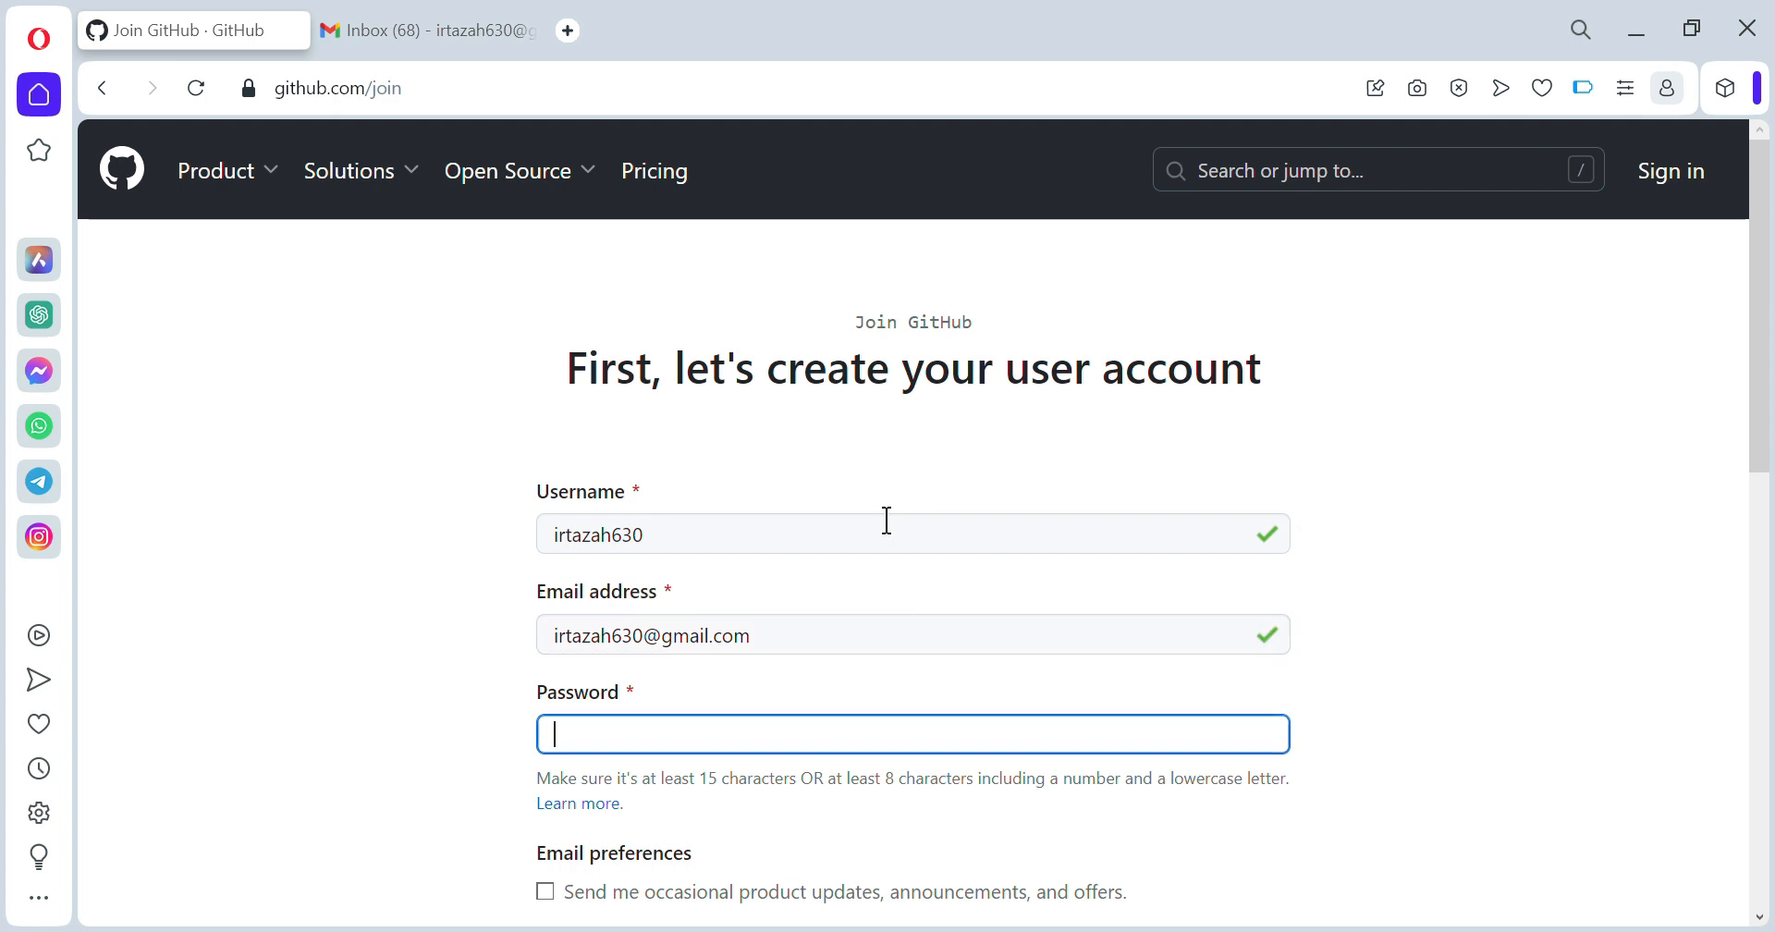
type("••")
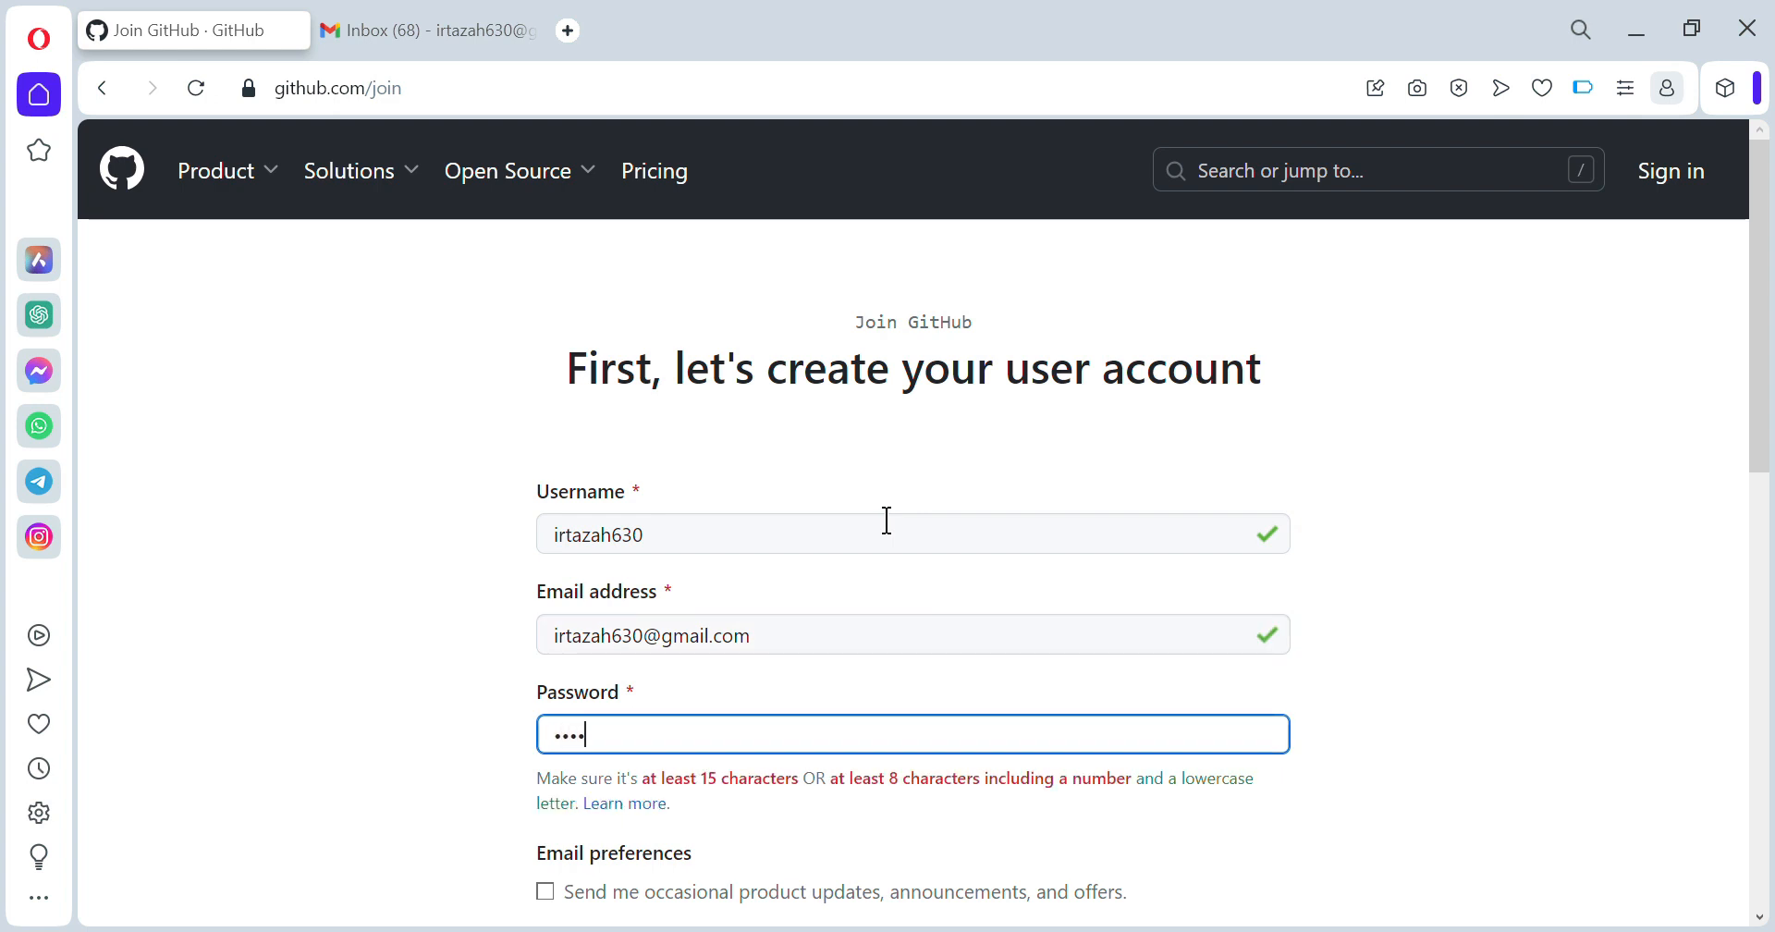
type("•••••••")
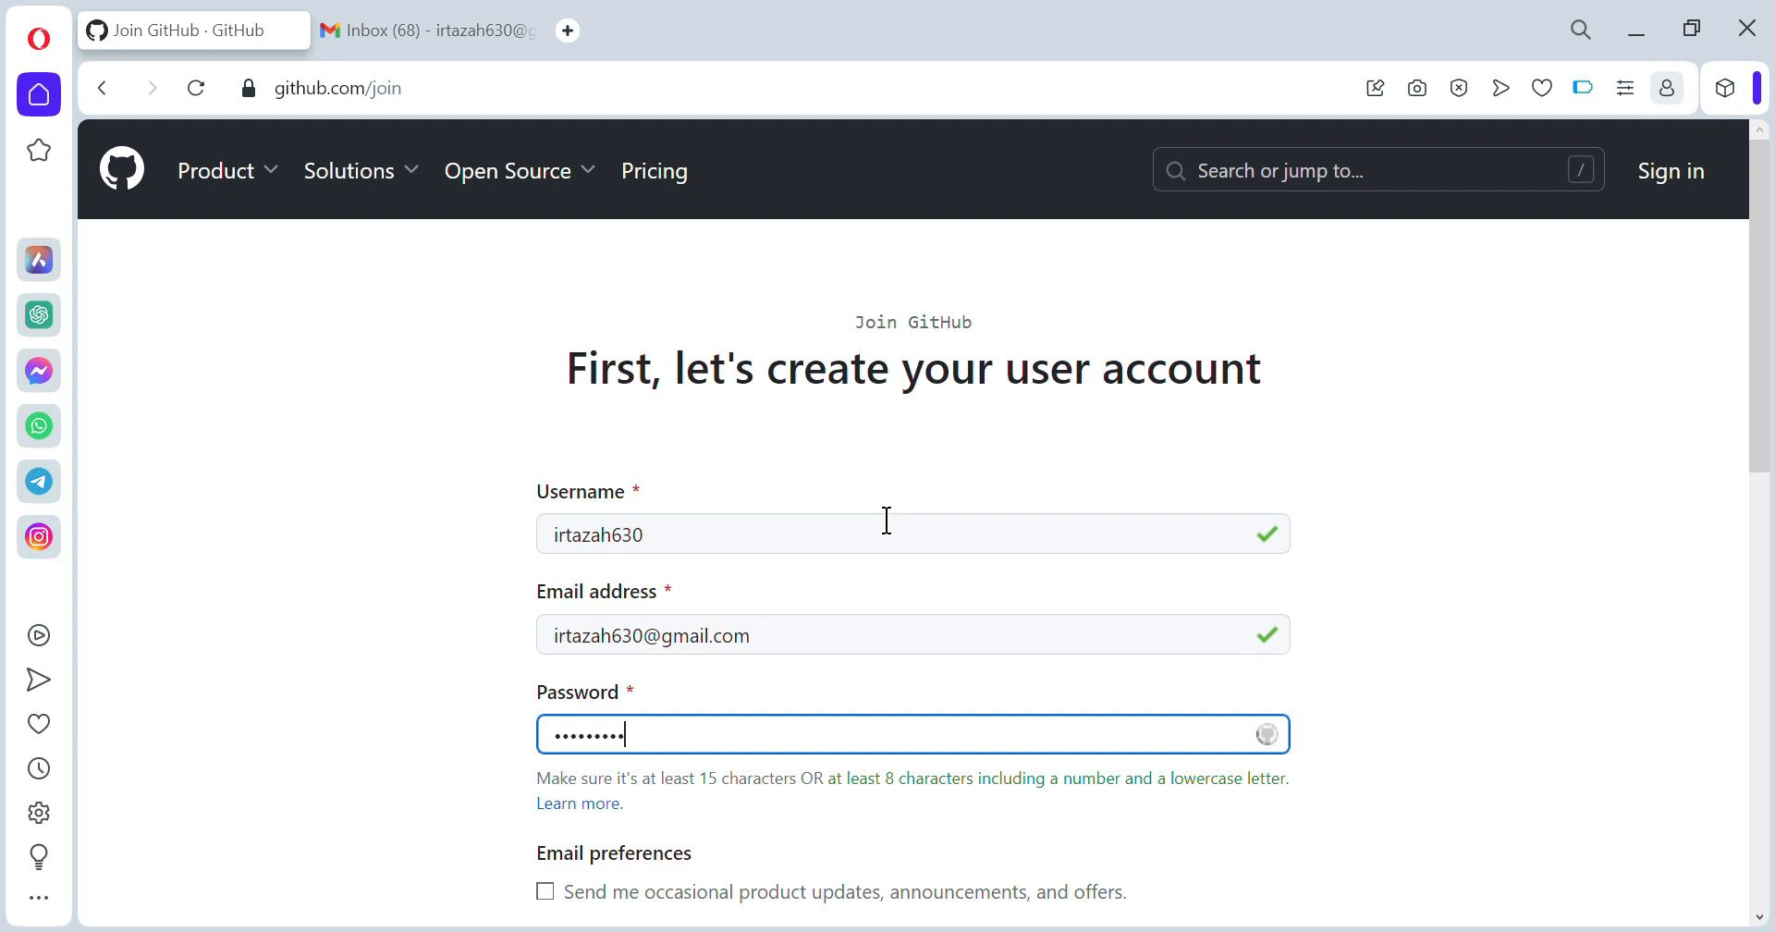
type("••")
- Solve the animal-rotation puzzle by rotating the pig four steps, then create the account
left_click_drag(1755, 440, 1731, 688)
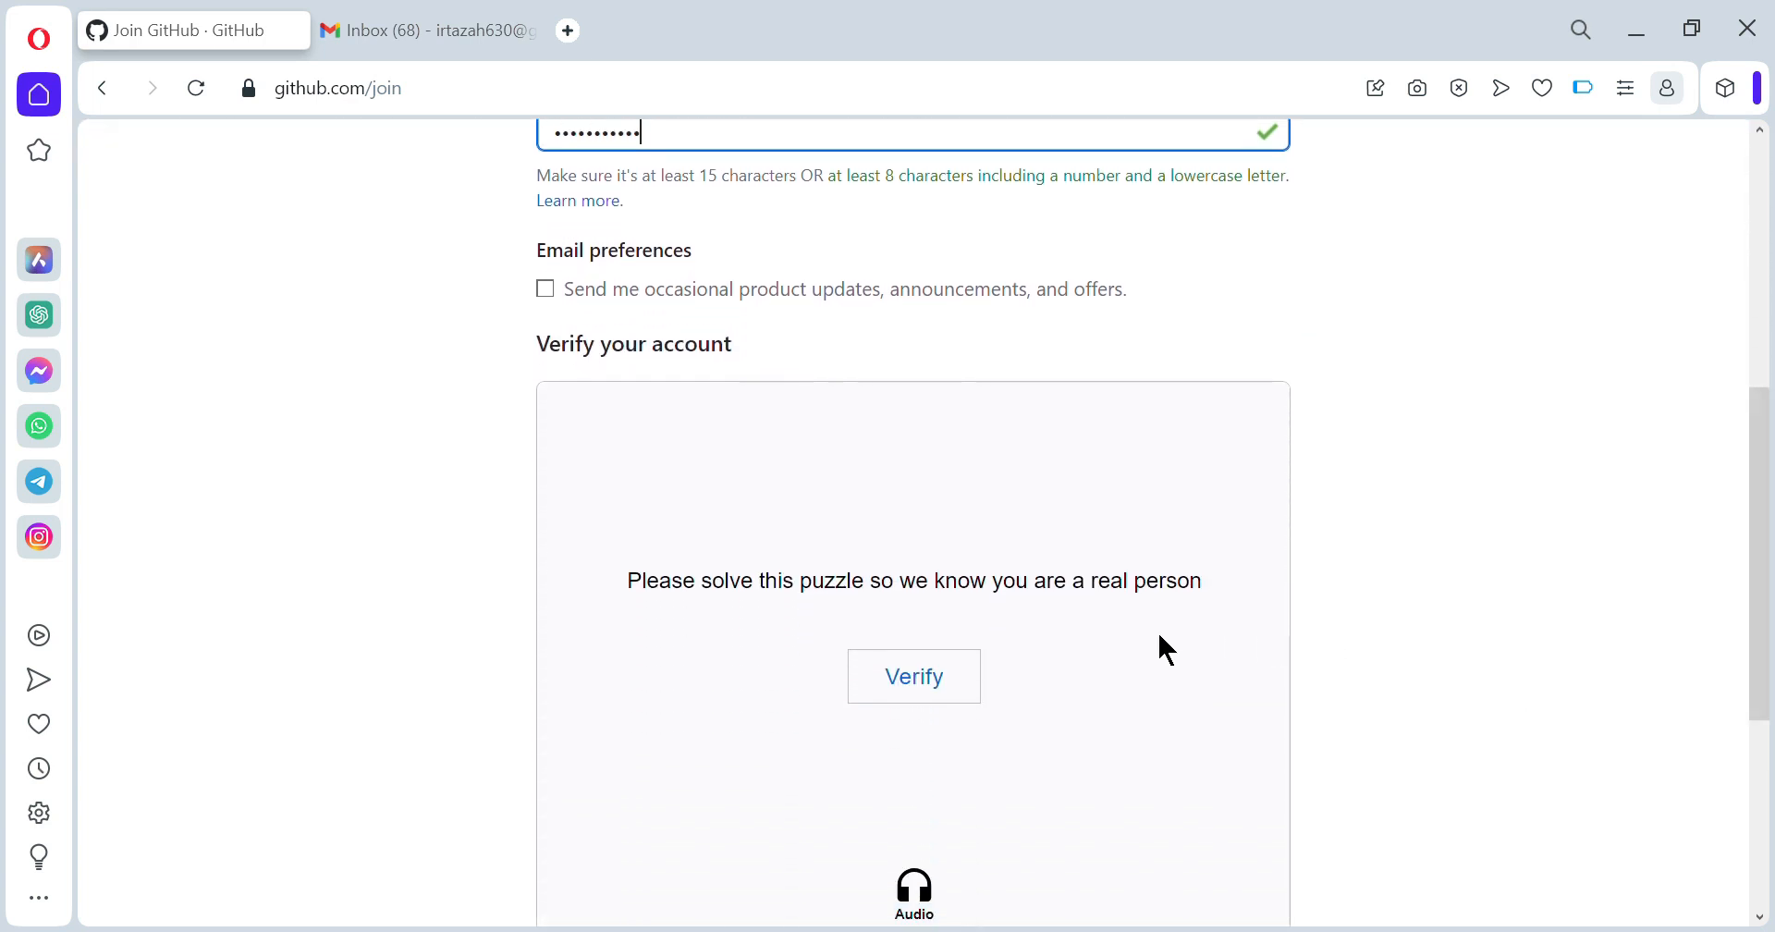
left_click(915, 676)
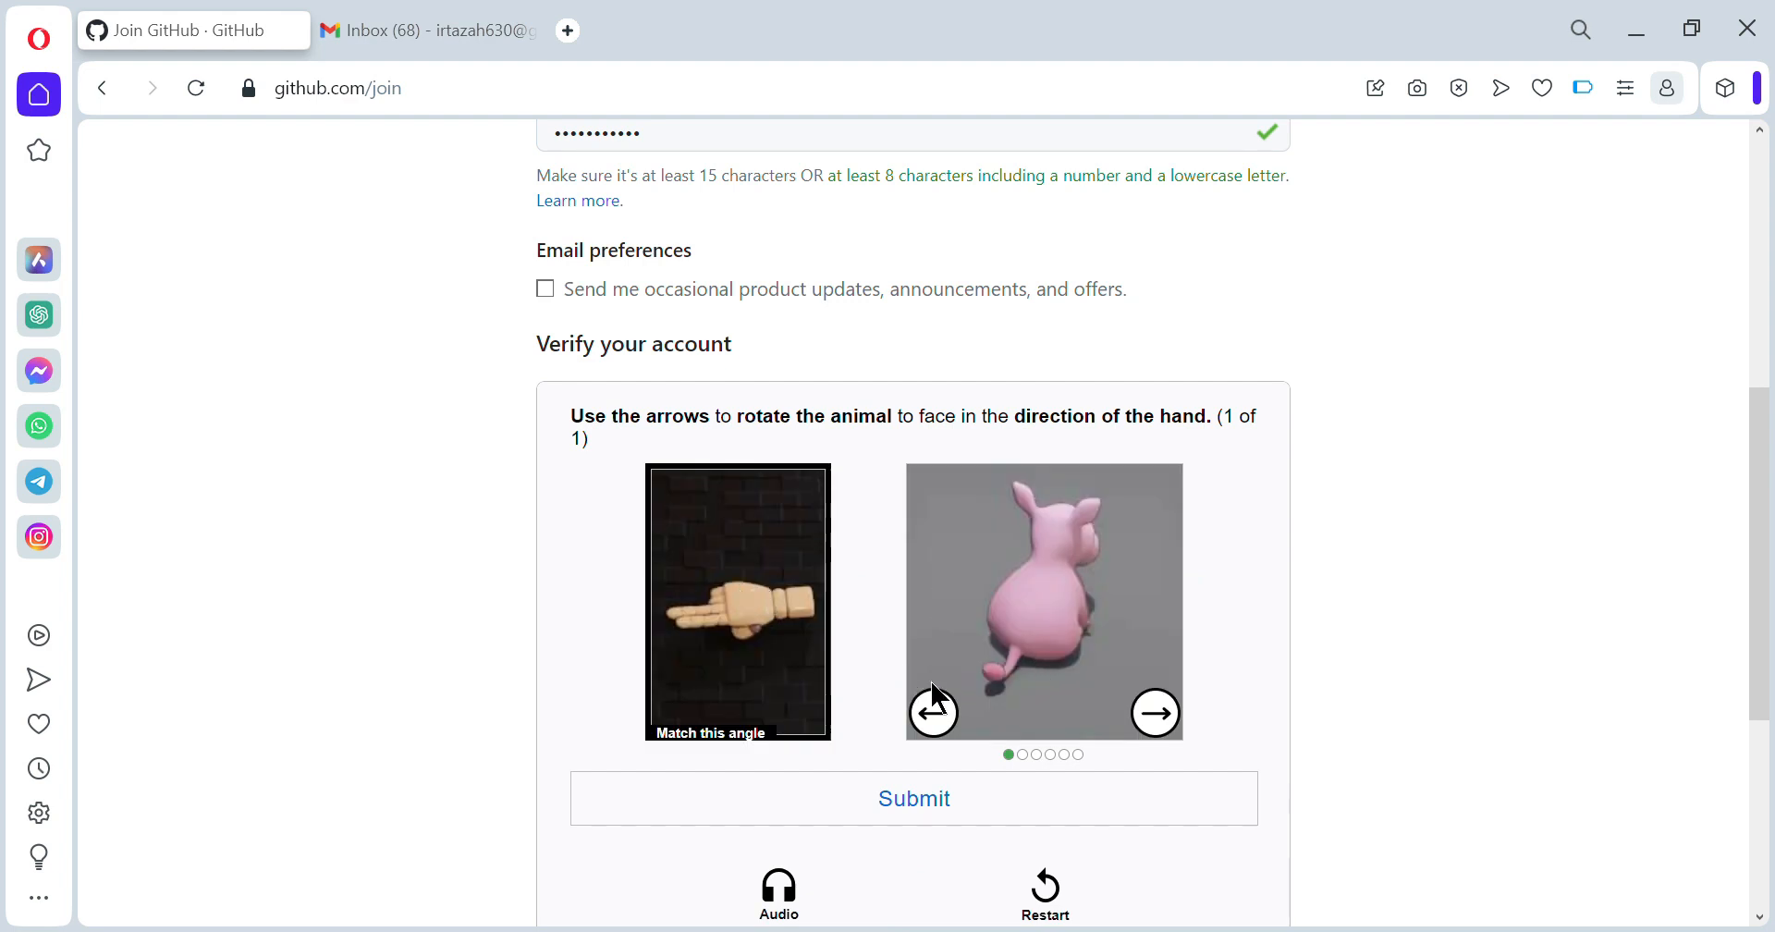
left_click(932, 711)
left_click(932, 712)
left_click(932, 712)
left_click(932, 712)
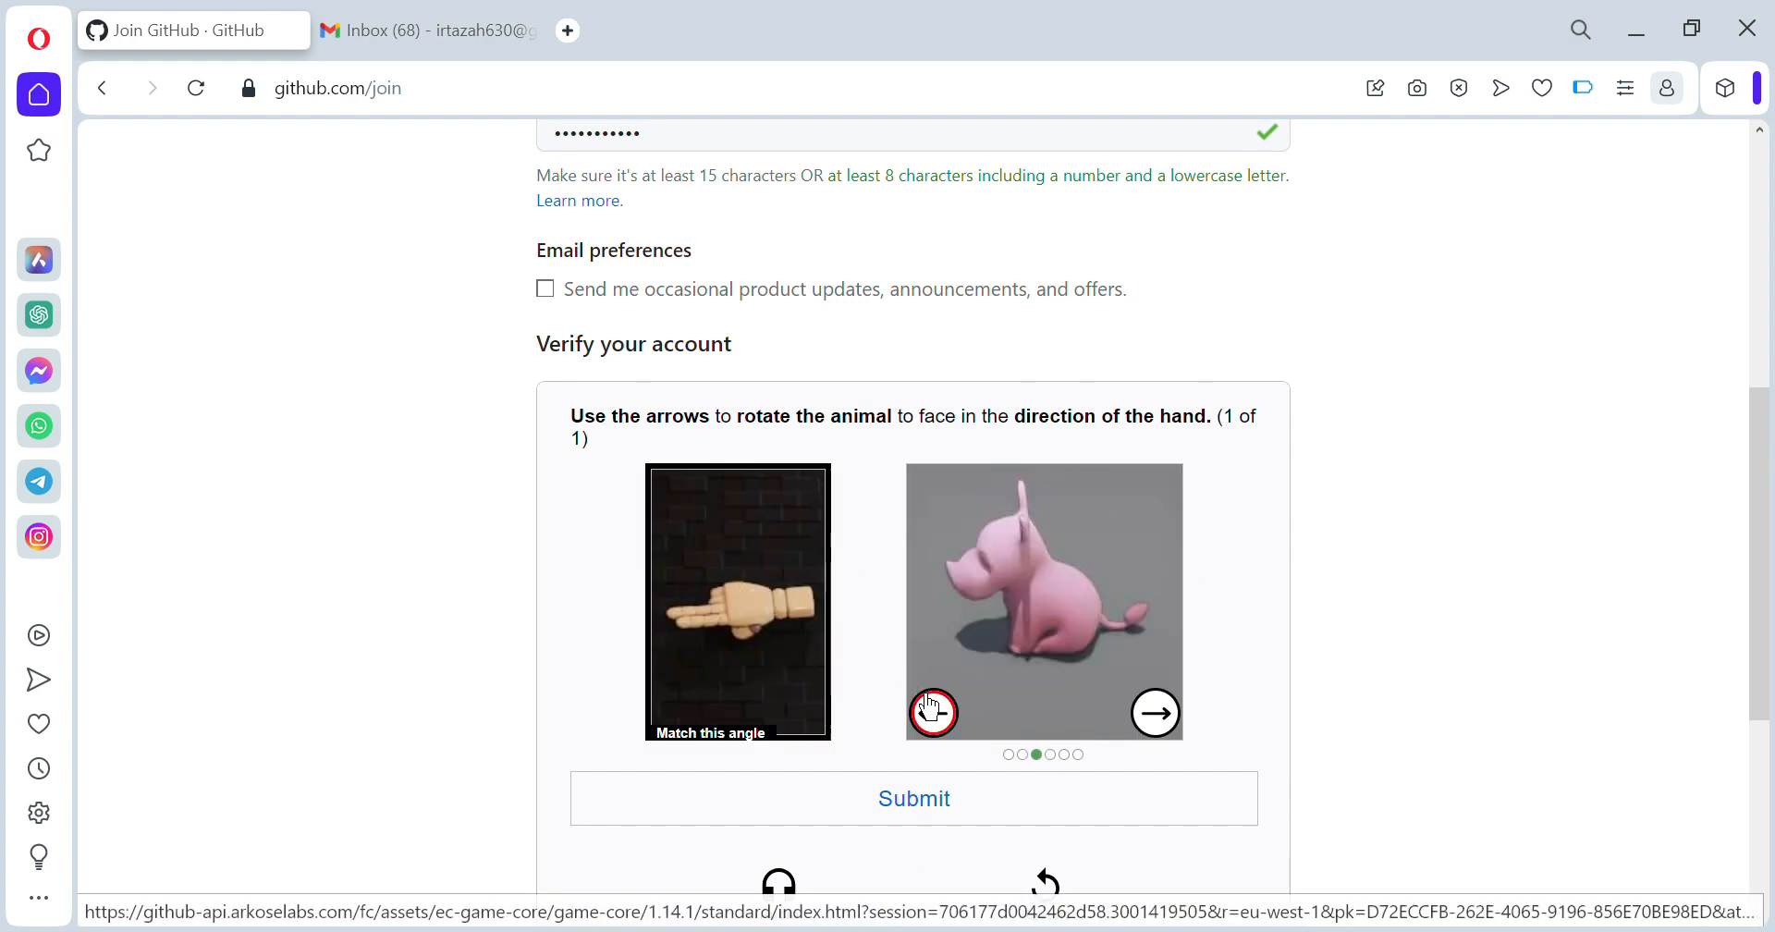
left_click(991, 819)
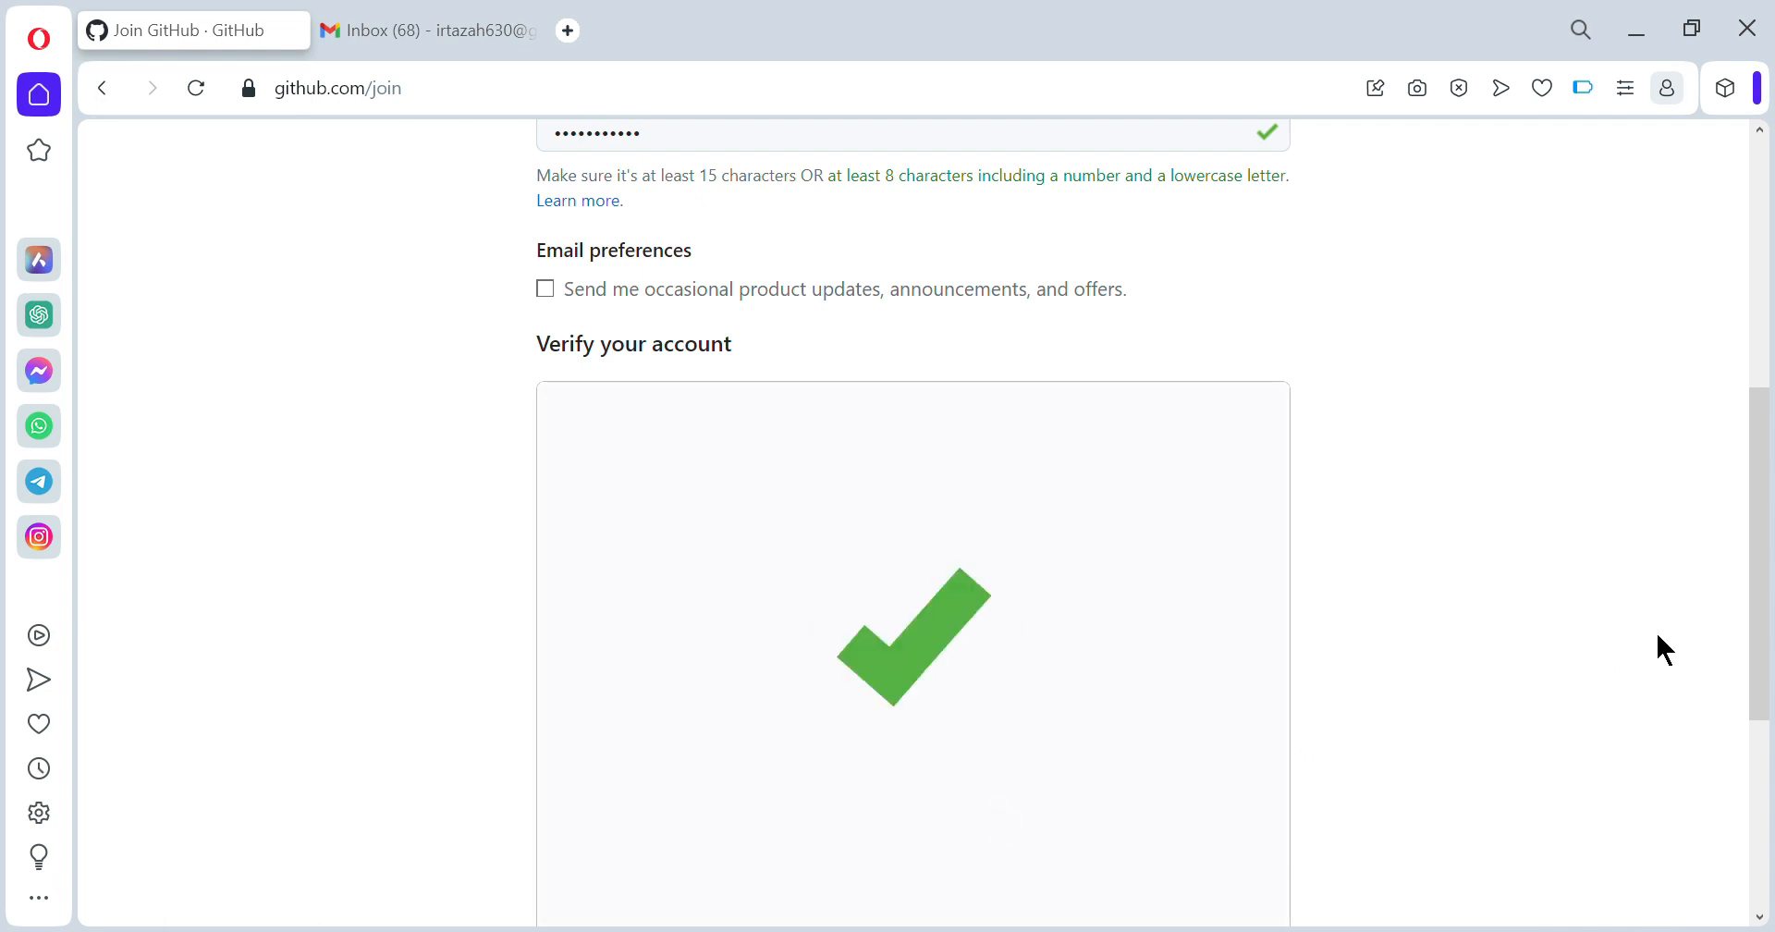
left_click_drag(1767, 618, 1762, 719)
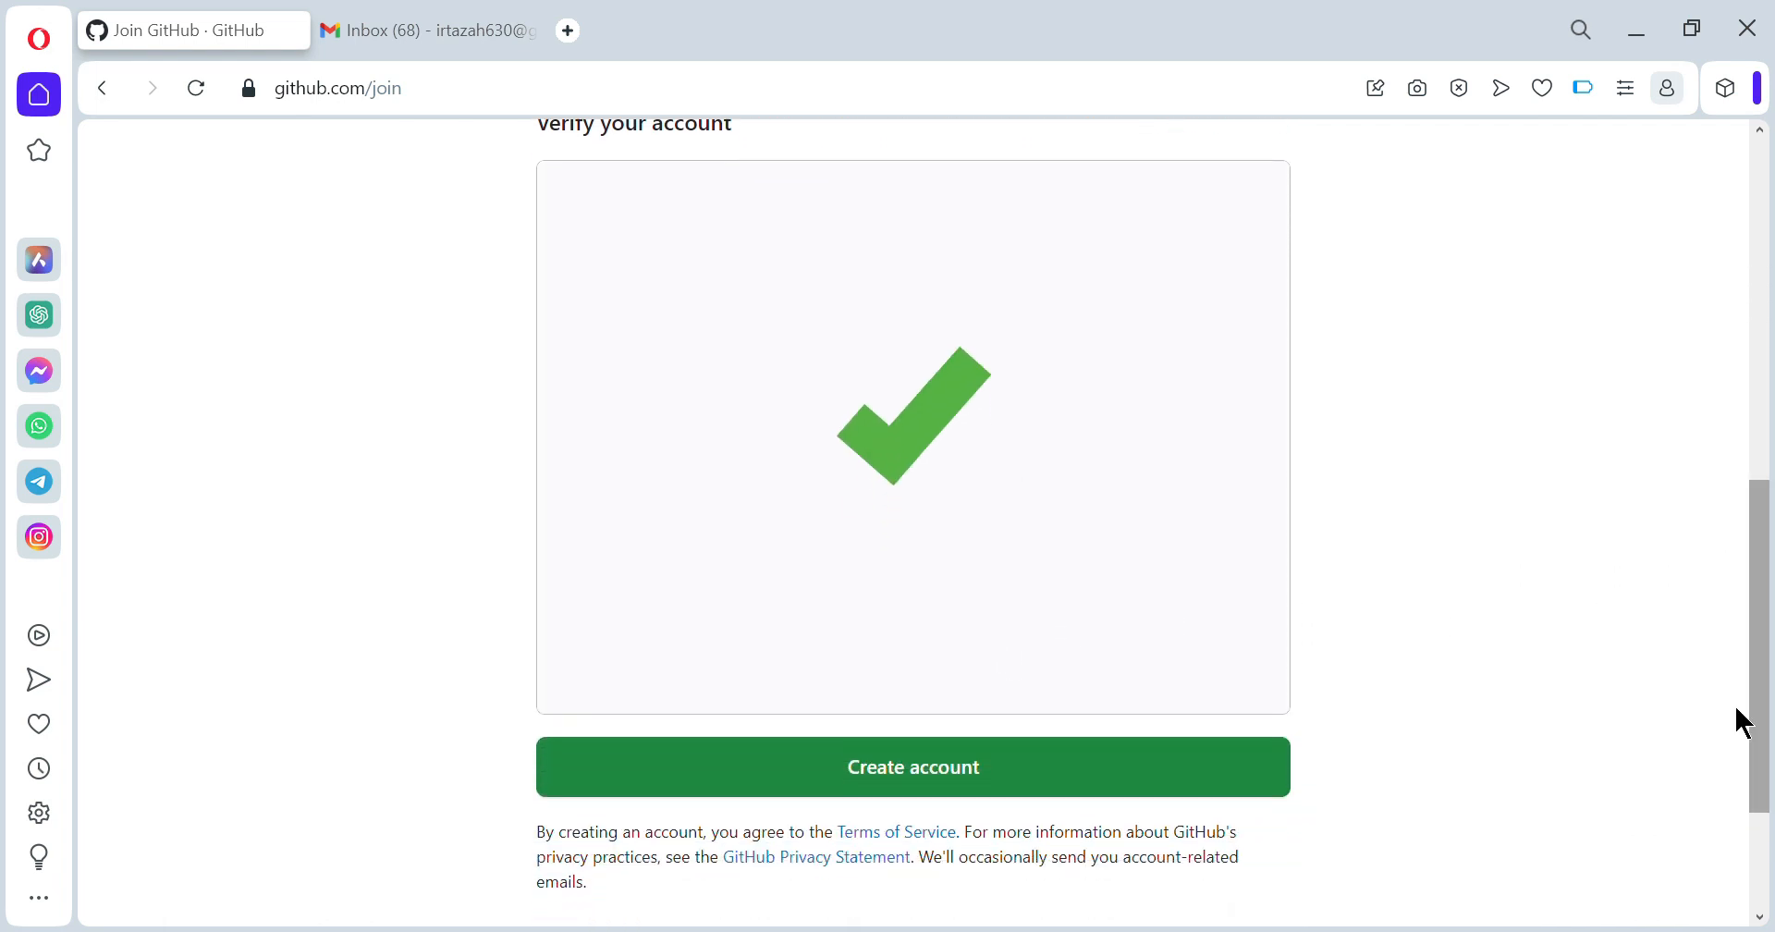
left_click(915, 765)
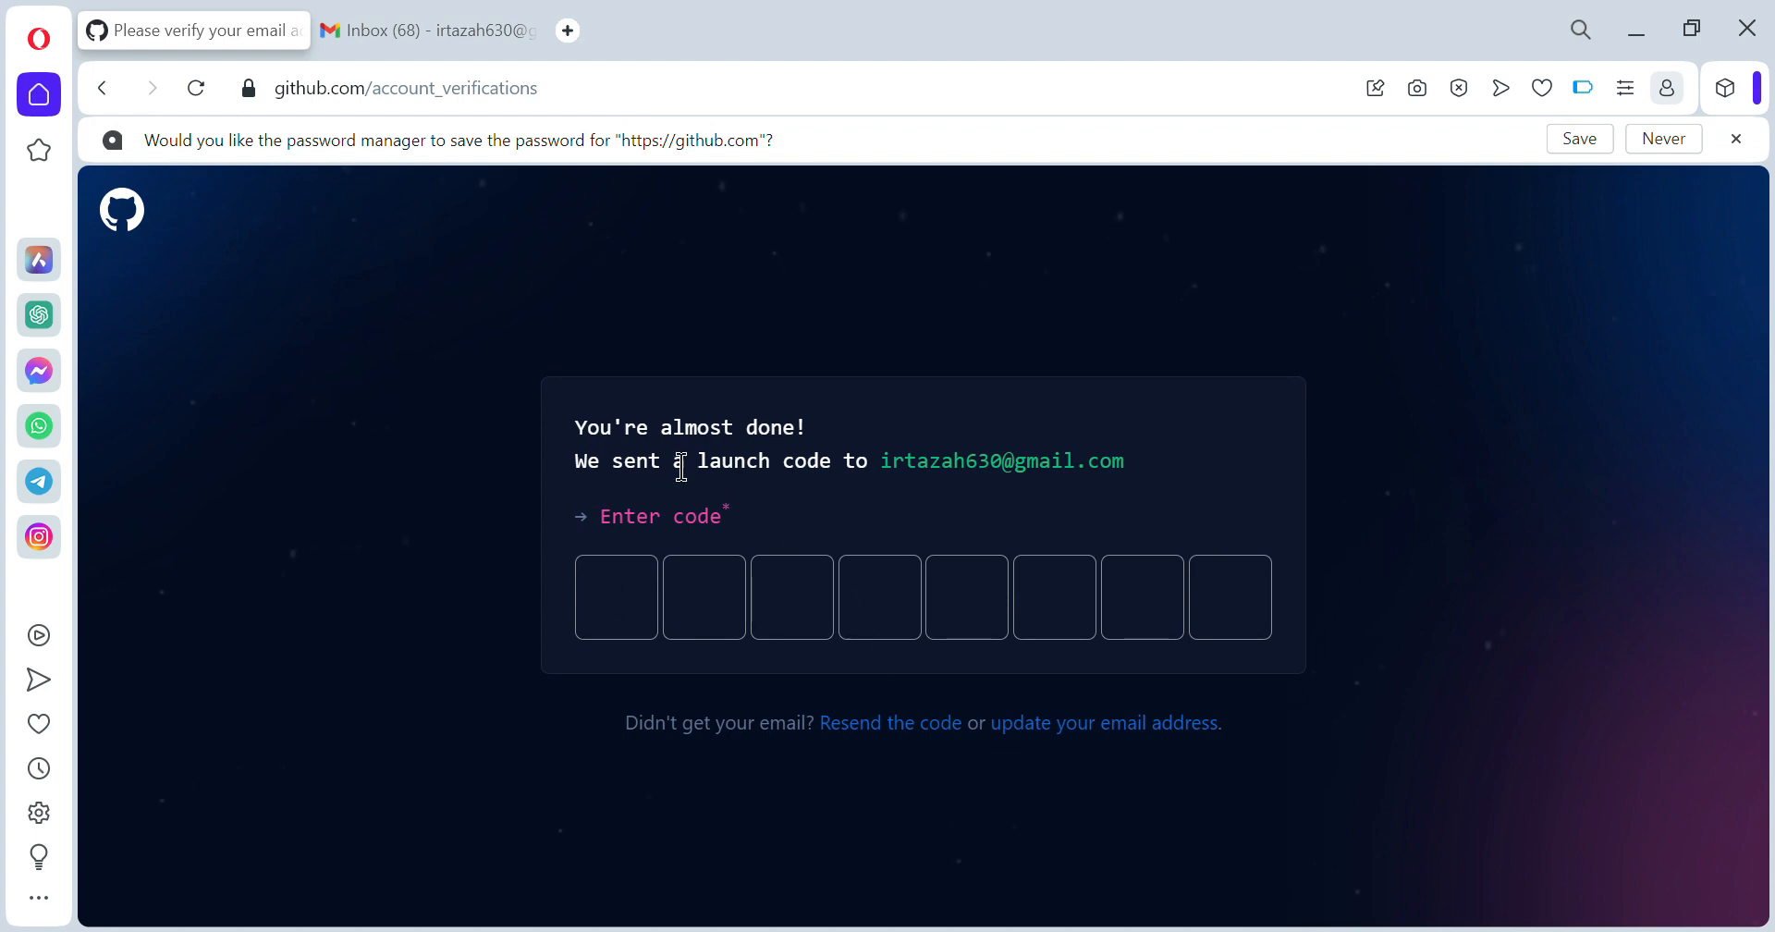
- Fetch GitHub's launch-code e-mail in Gmail, copy the code, and return to GitHub
left_click(455, 27)
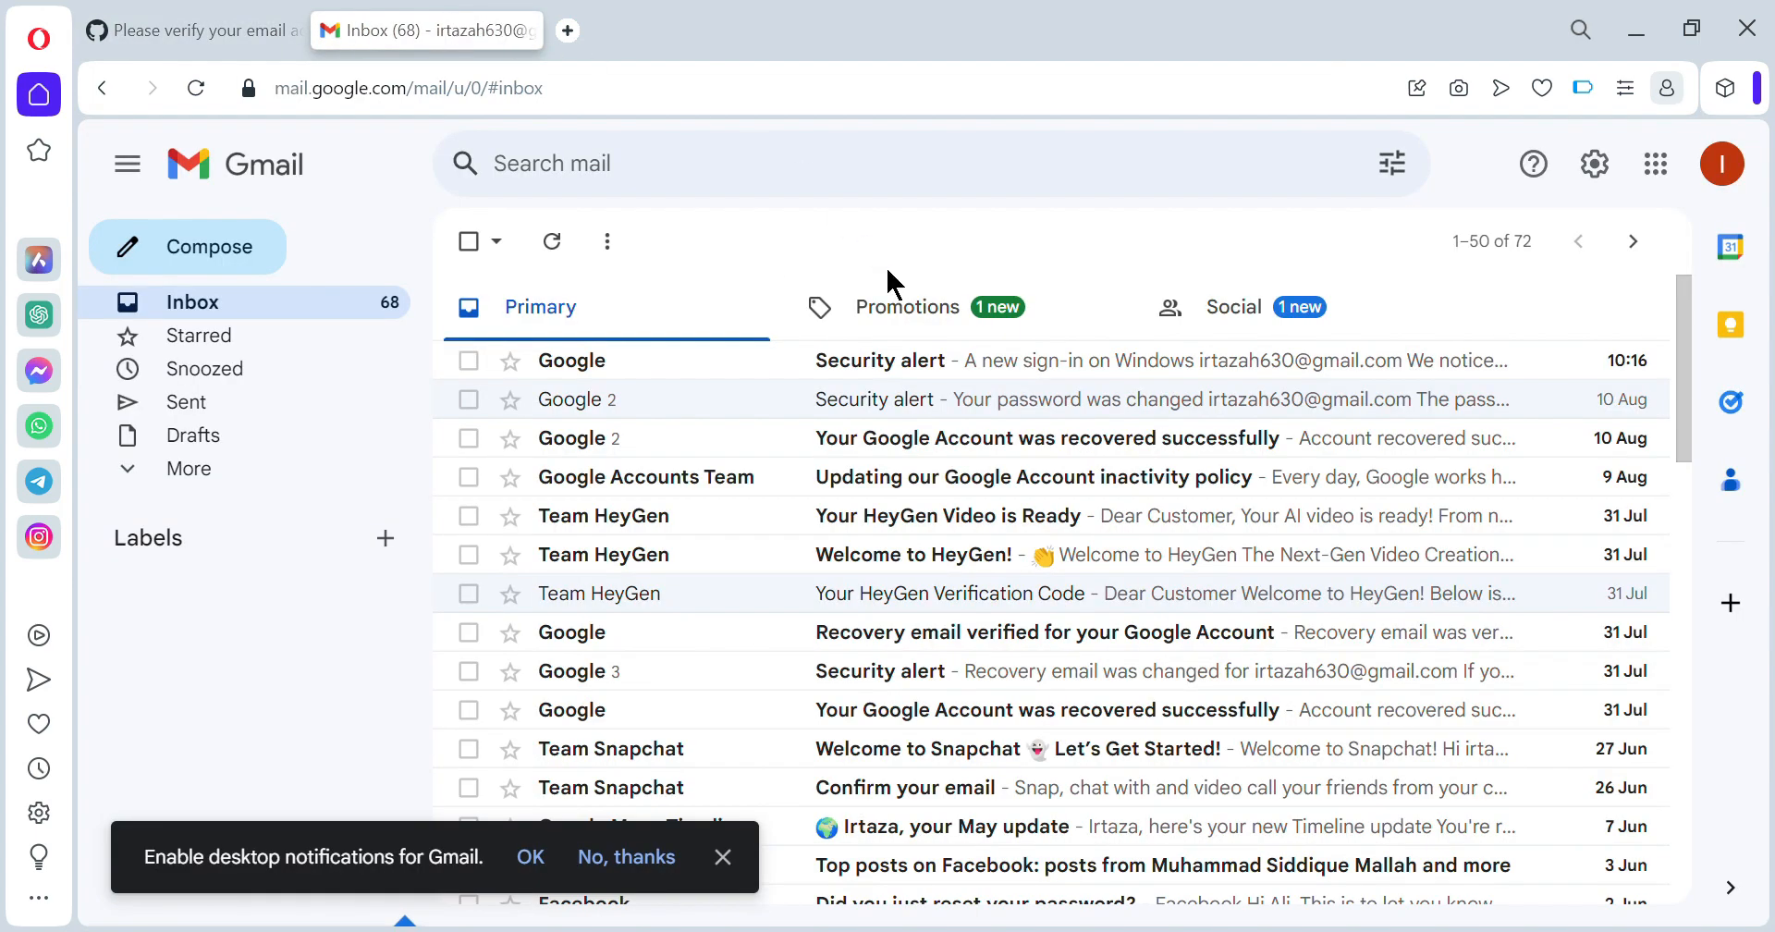
left_click(551, 242)
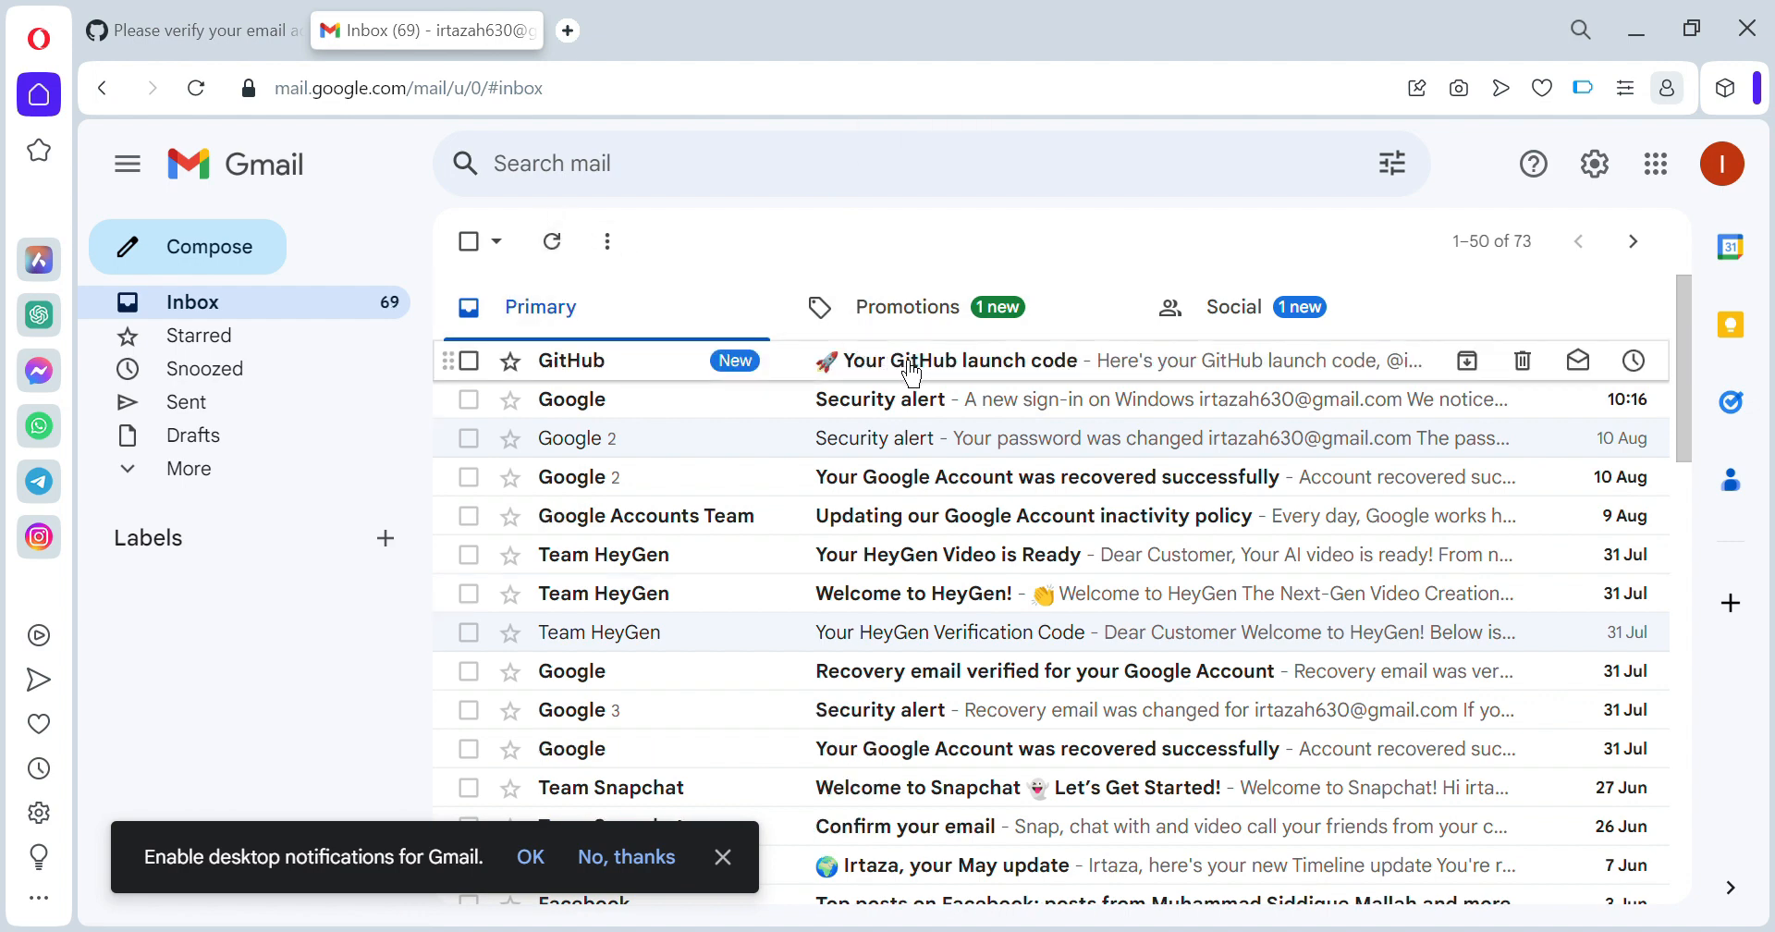
left_click(915, 369)
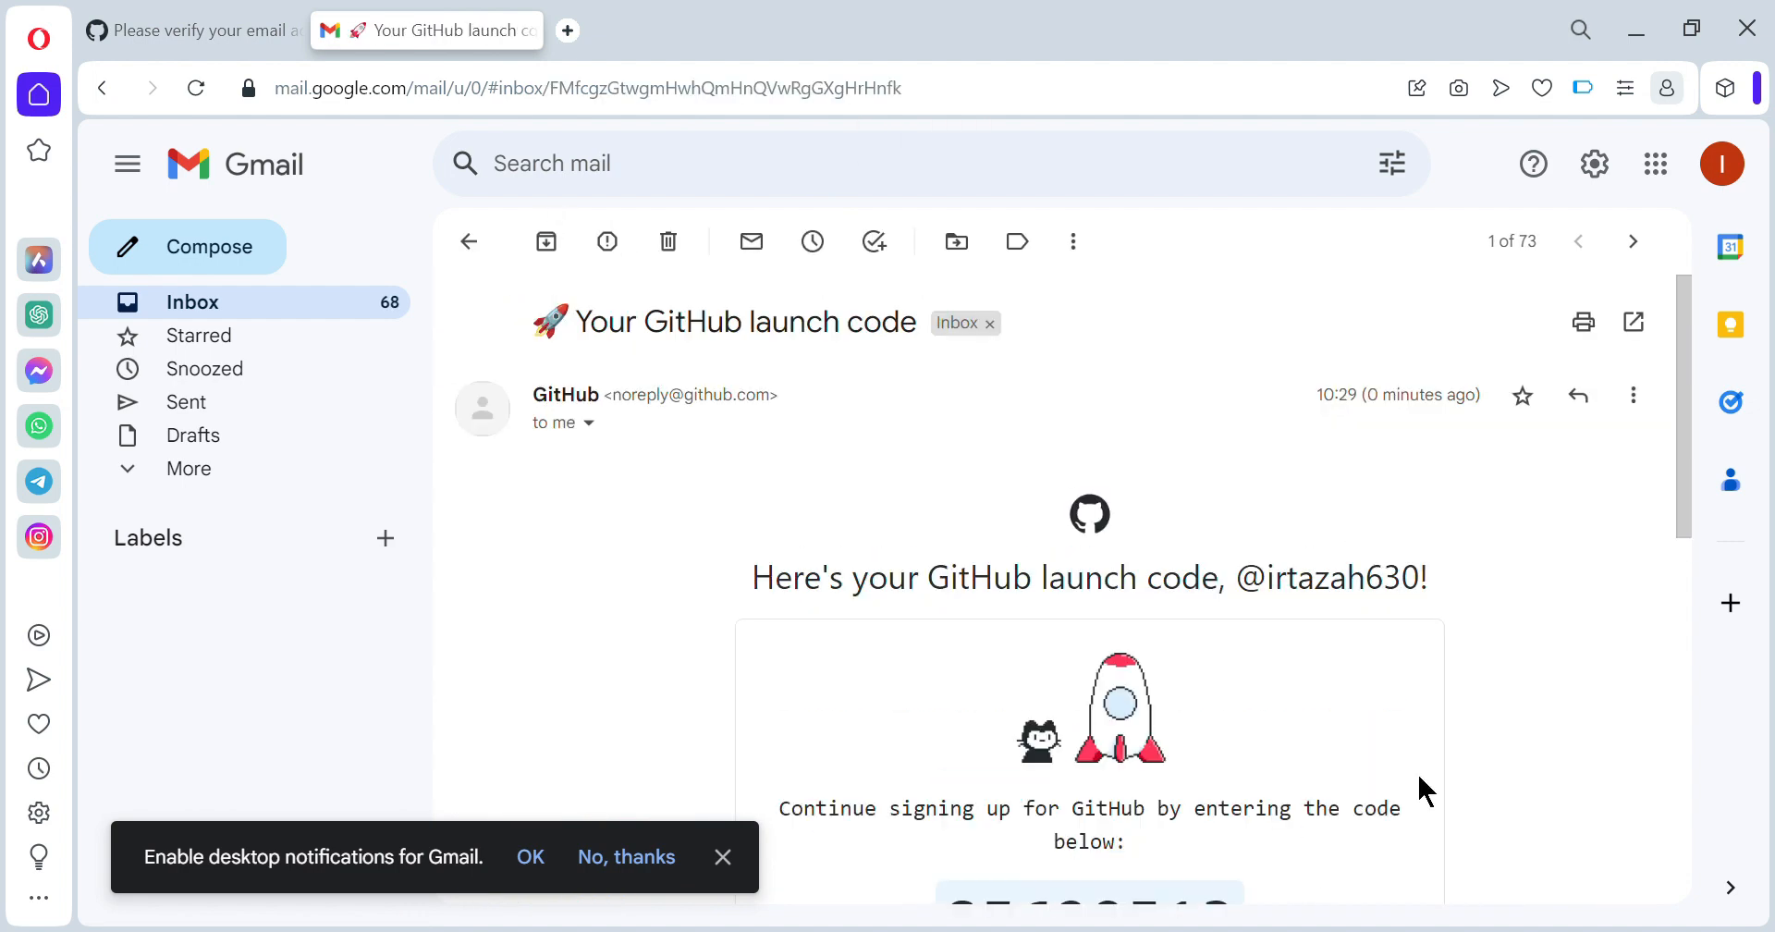
scroll(1416, 770, "down", 2)
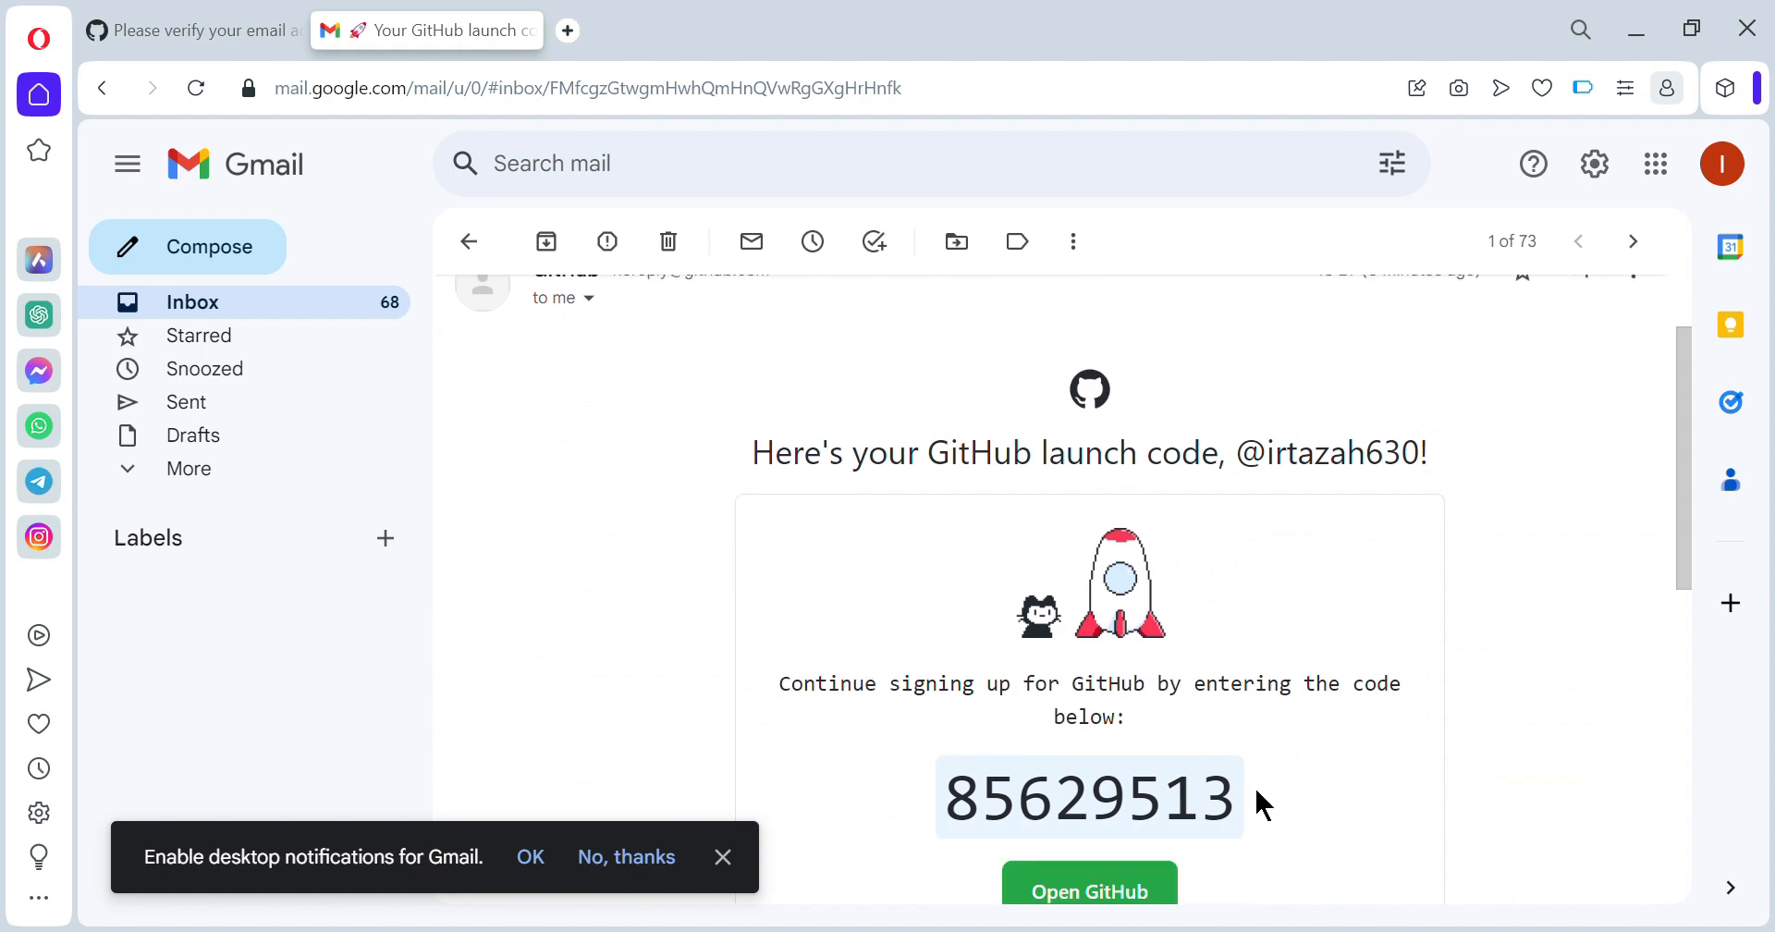
left_click_drag(1216, 796, 940, 796)
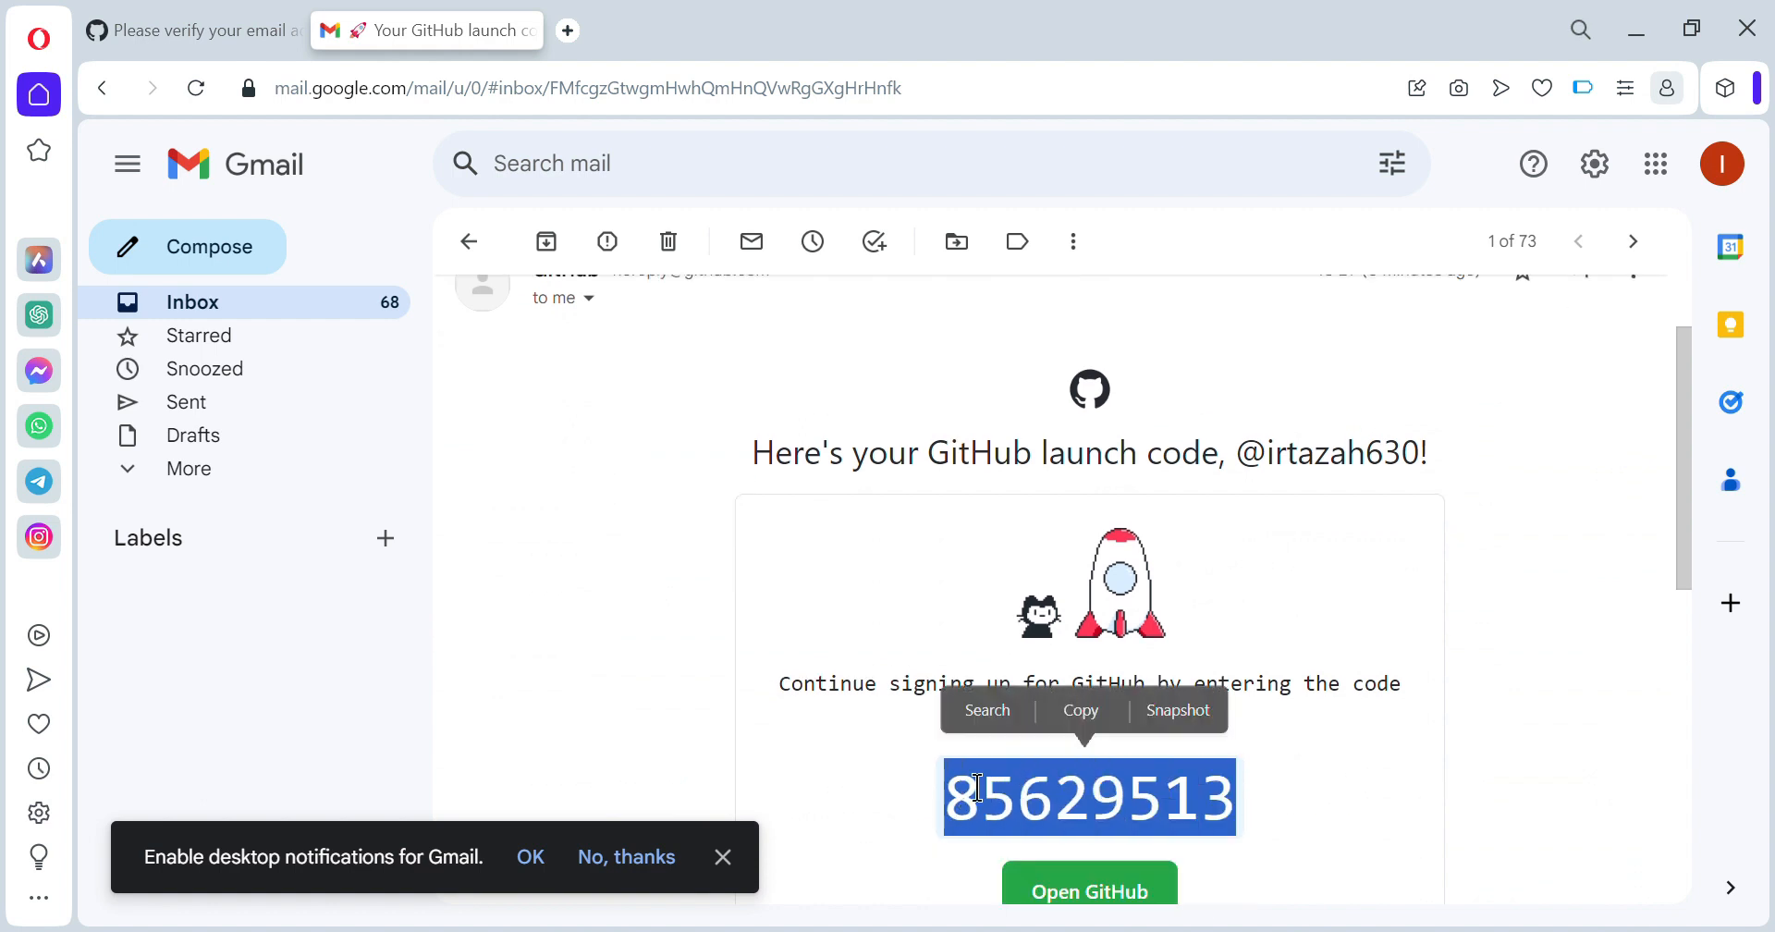
left_click(1081, 716)
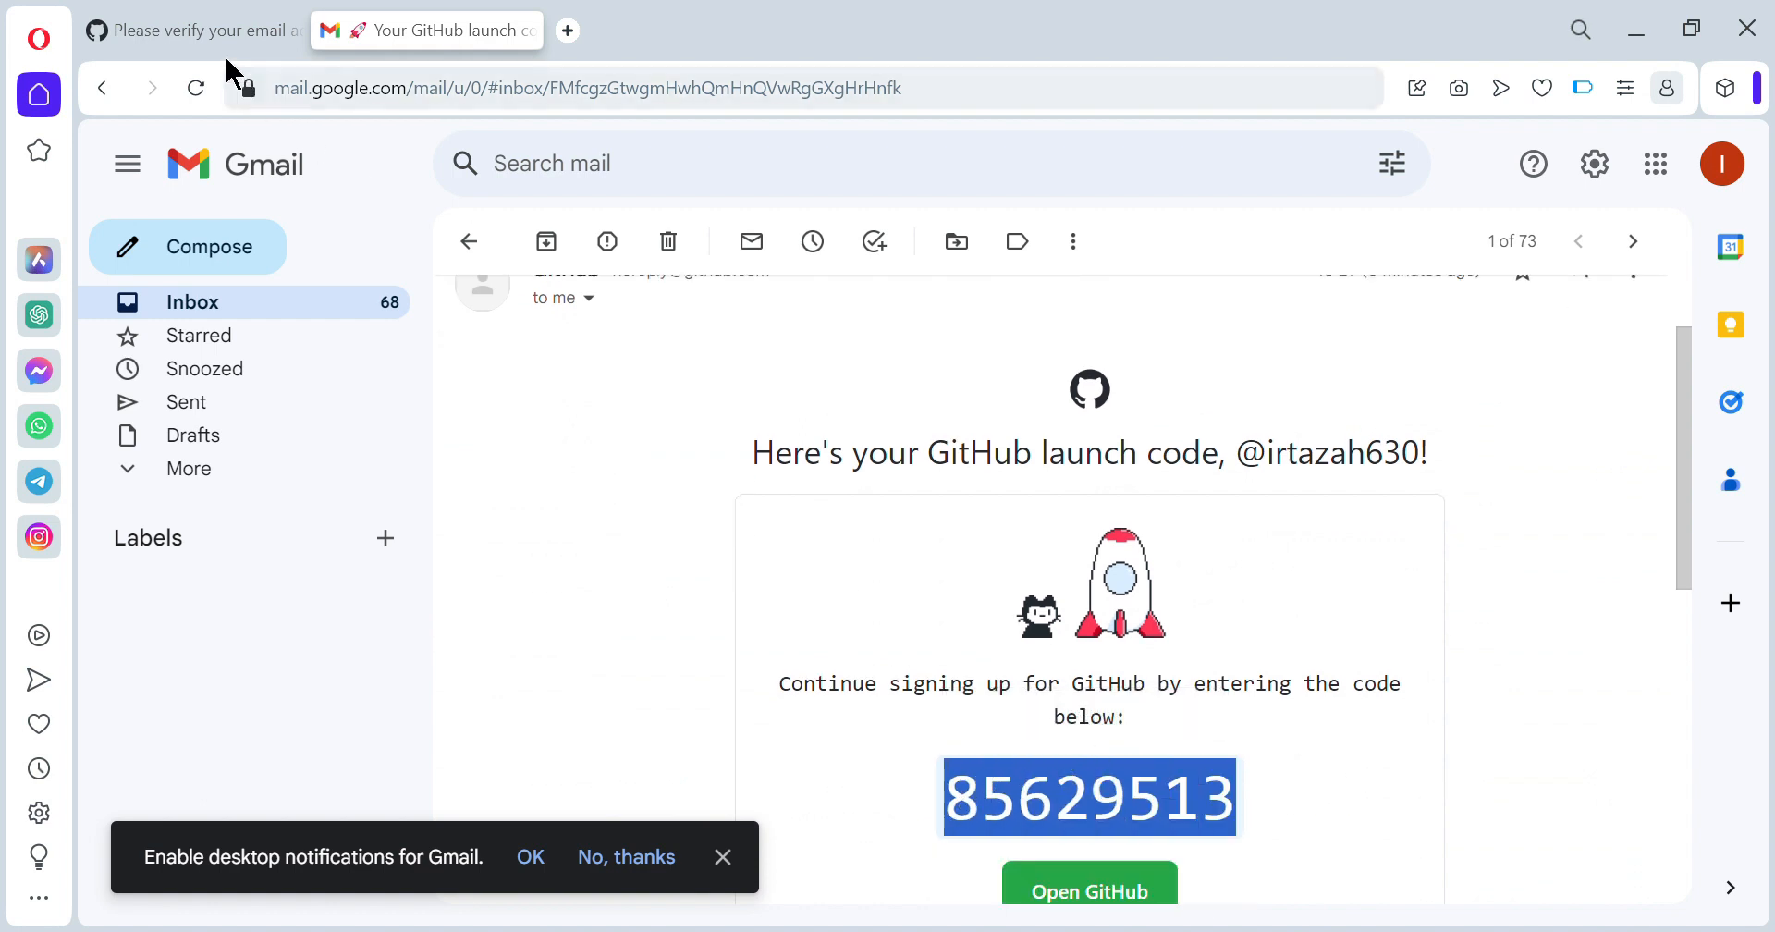
left_click(231, 35)
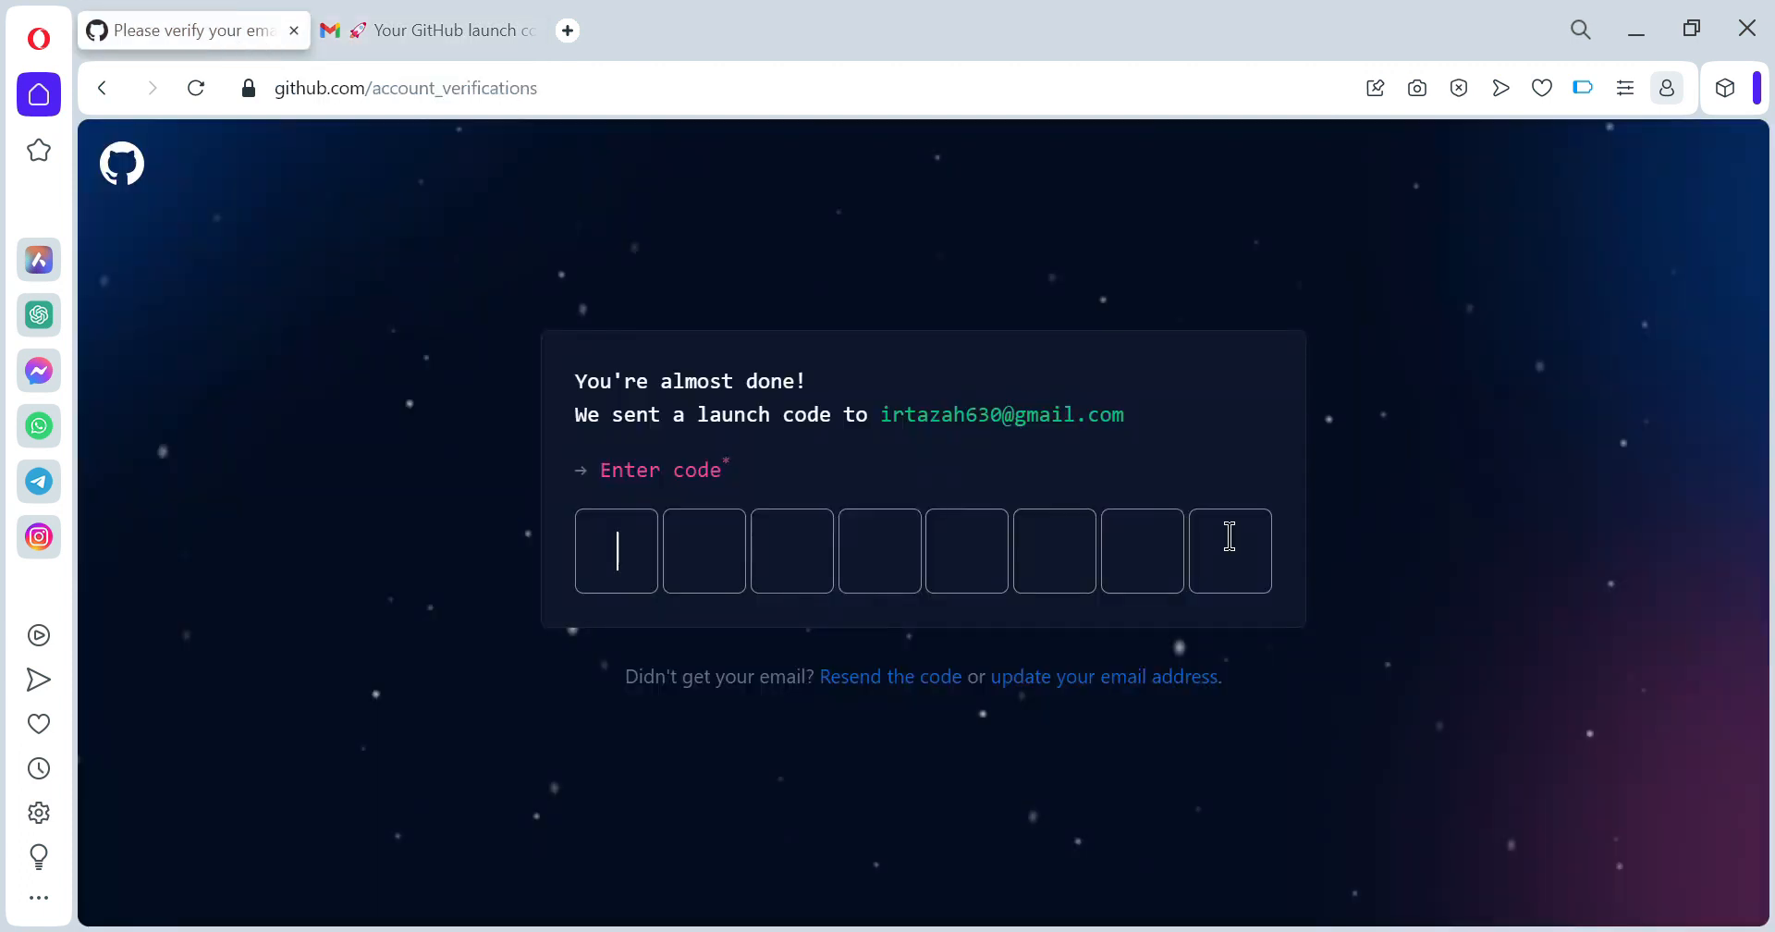
- Paste the launch code into the code boxes and authorize Replicate
left_click(646, 539)
key("ctrl+v")
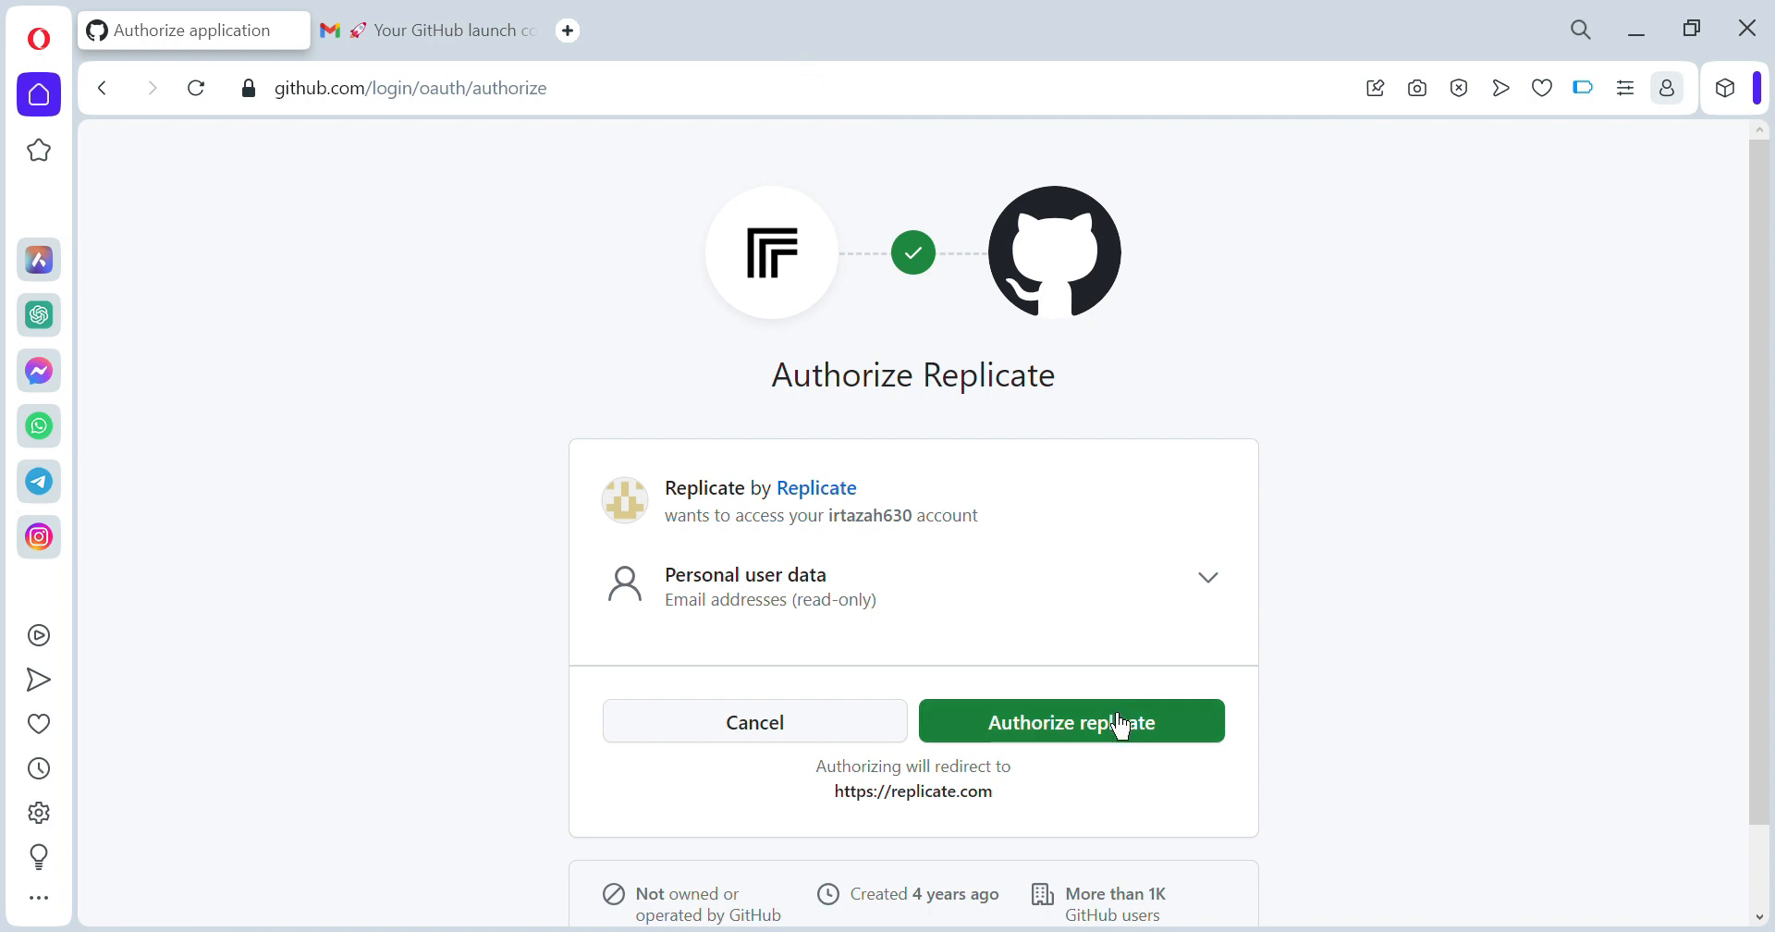
left_click(1122, 725)
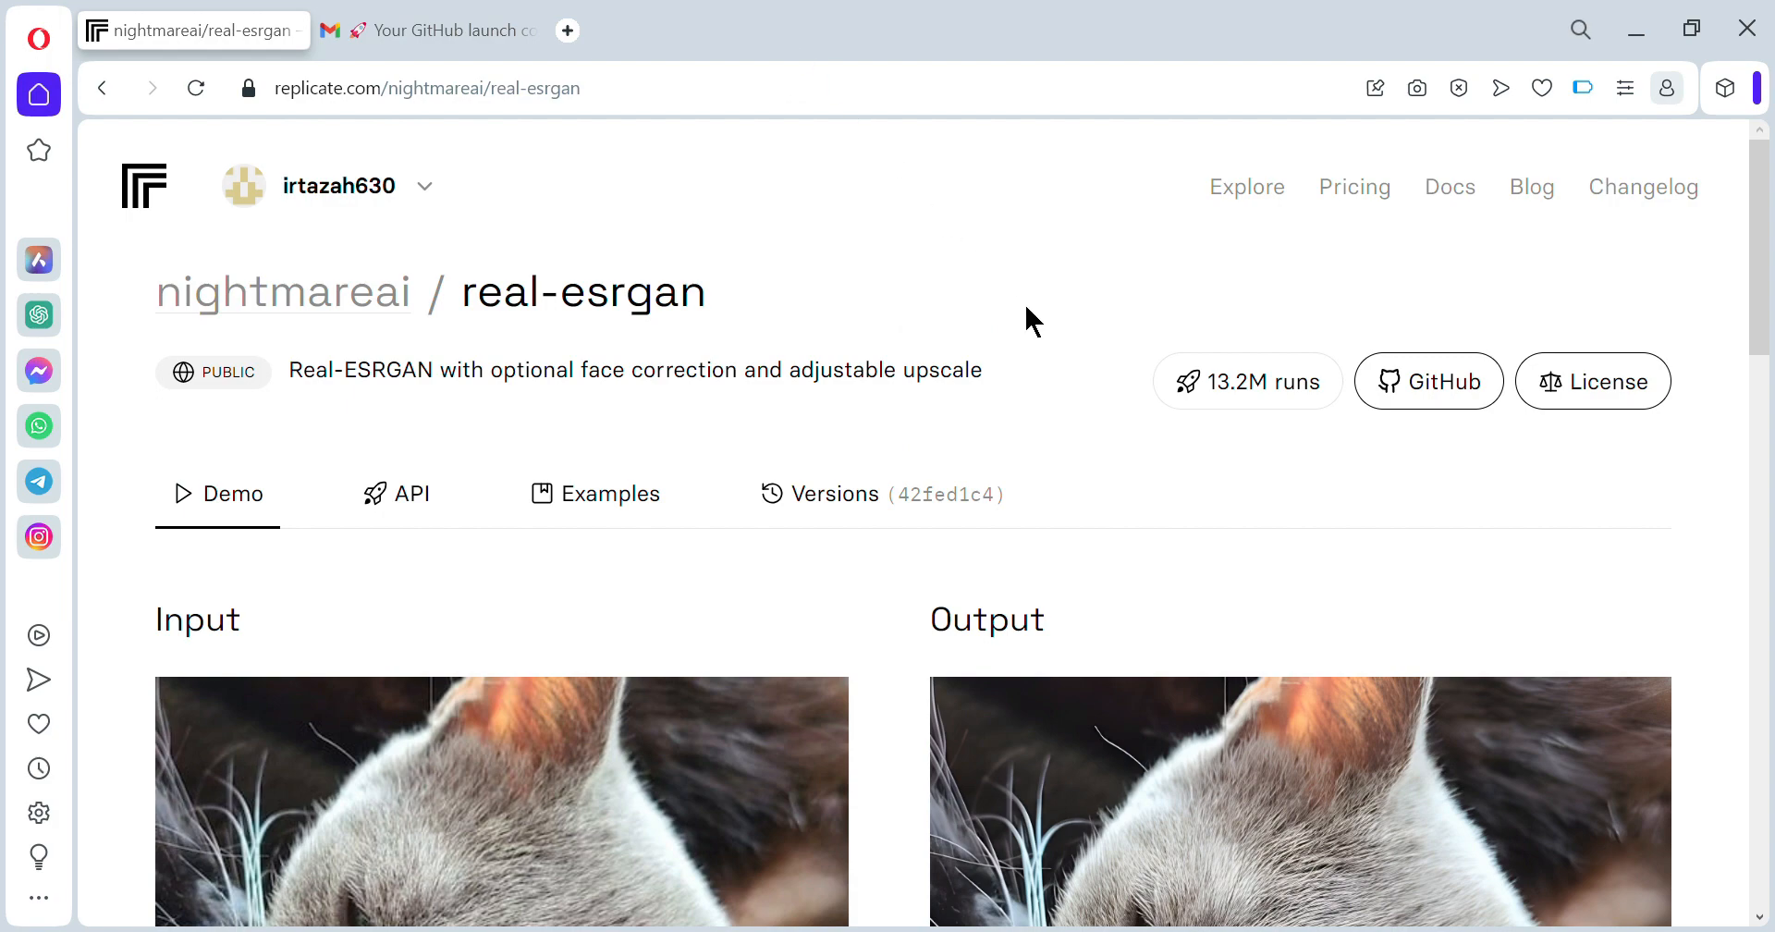
- Replace the sample input image with men.jpg from the Desktop
scroll(1024, 305, "down", 5)
scroll(1026, 317, "down", 4)
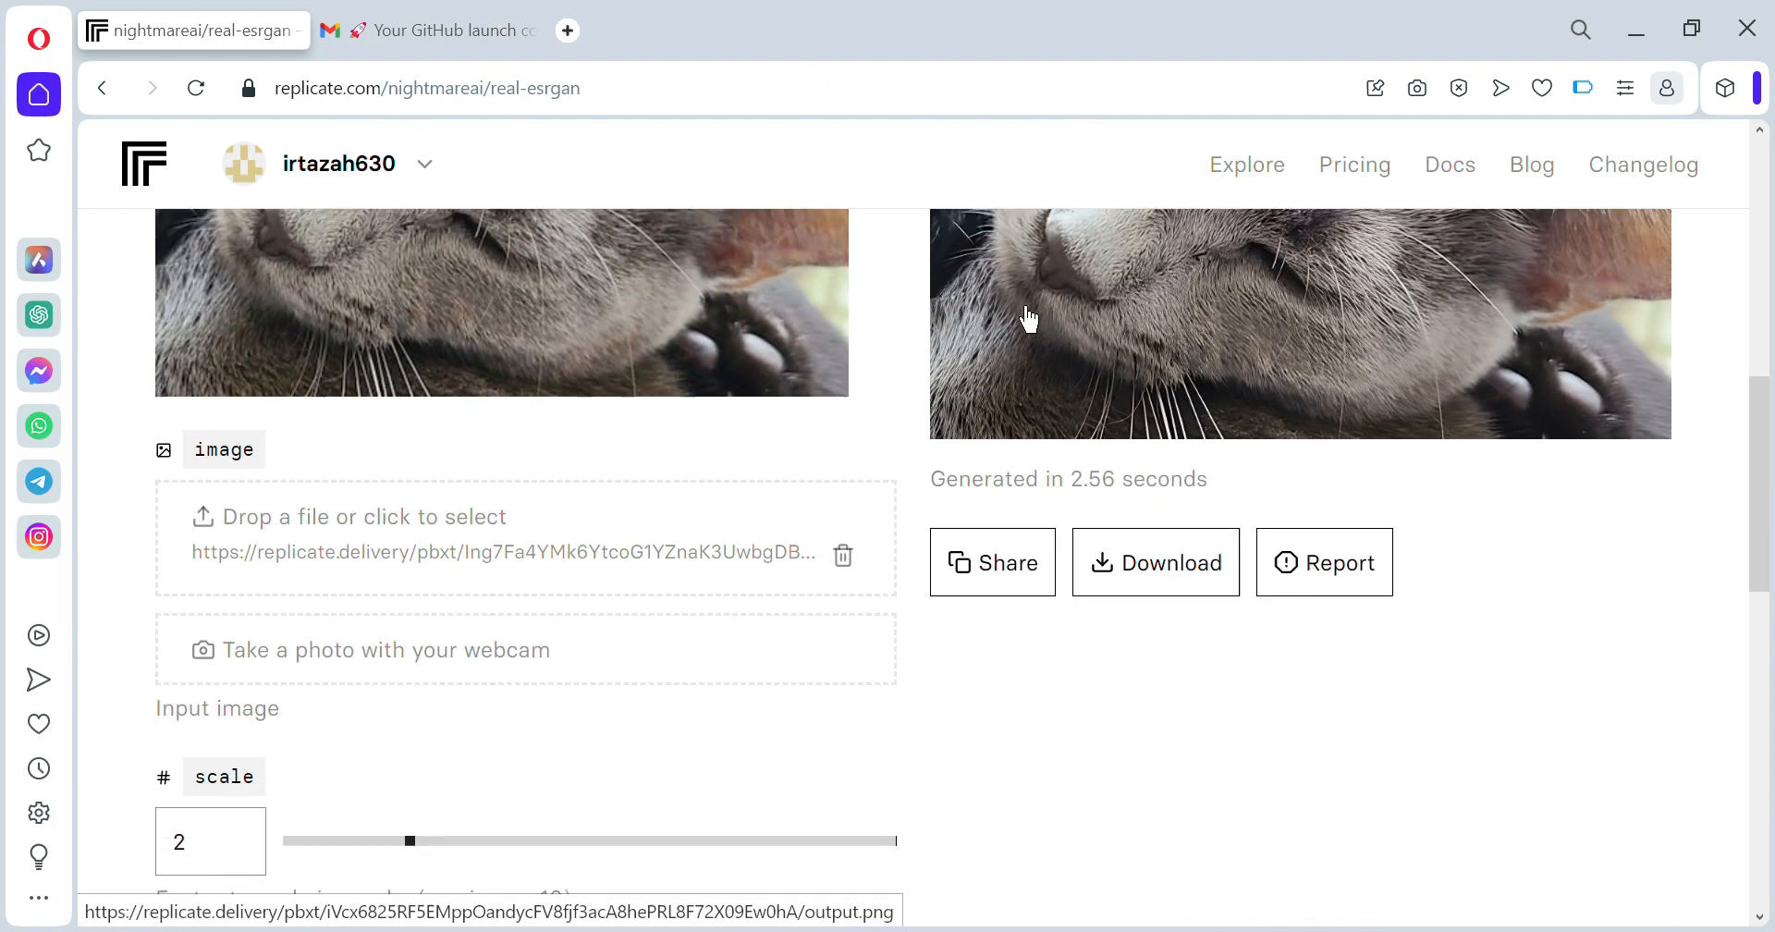
left_click(843, 555)
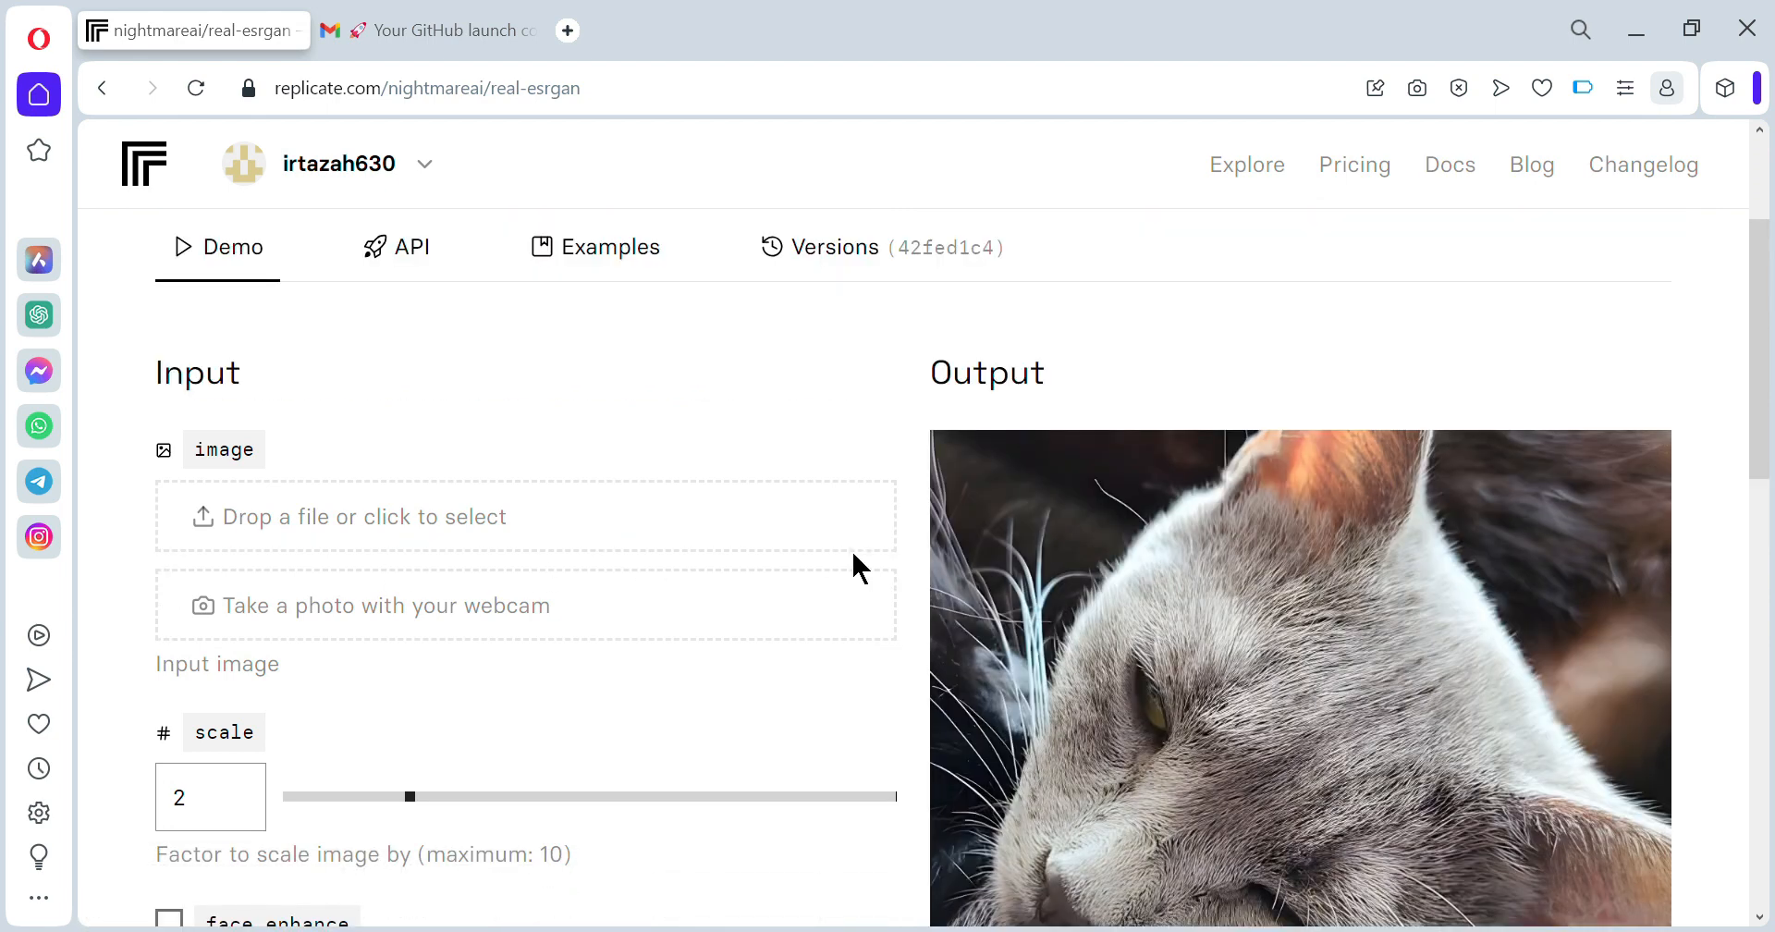
left_click(290, 520)
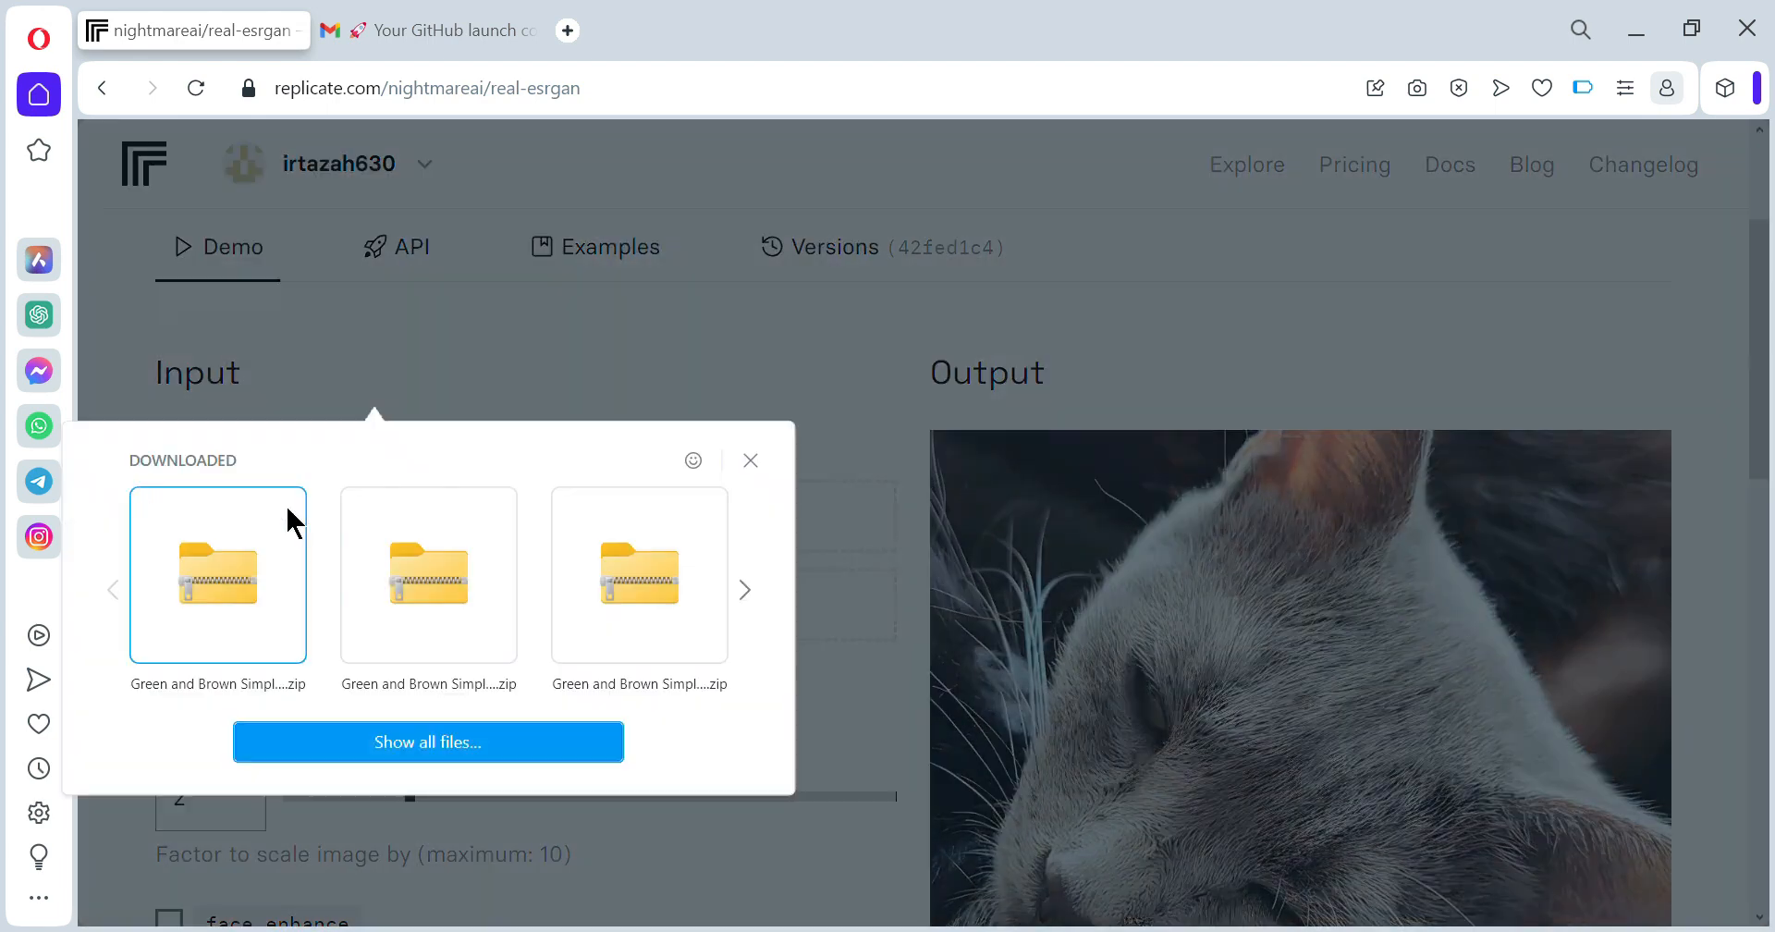
left_click(524, 746)
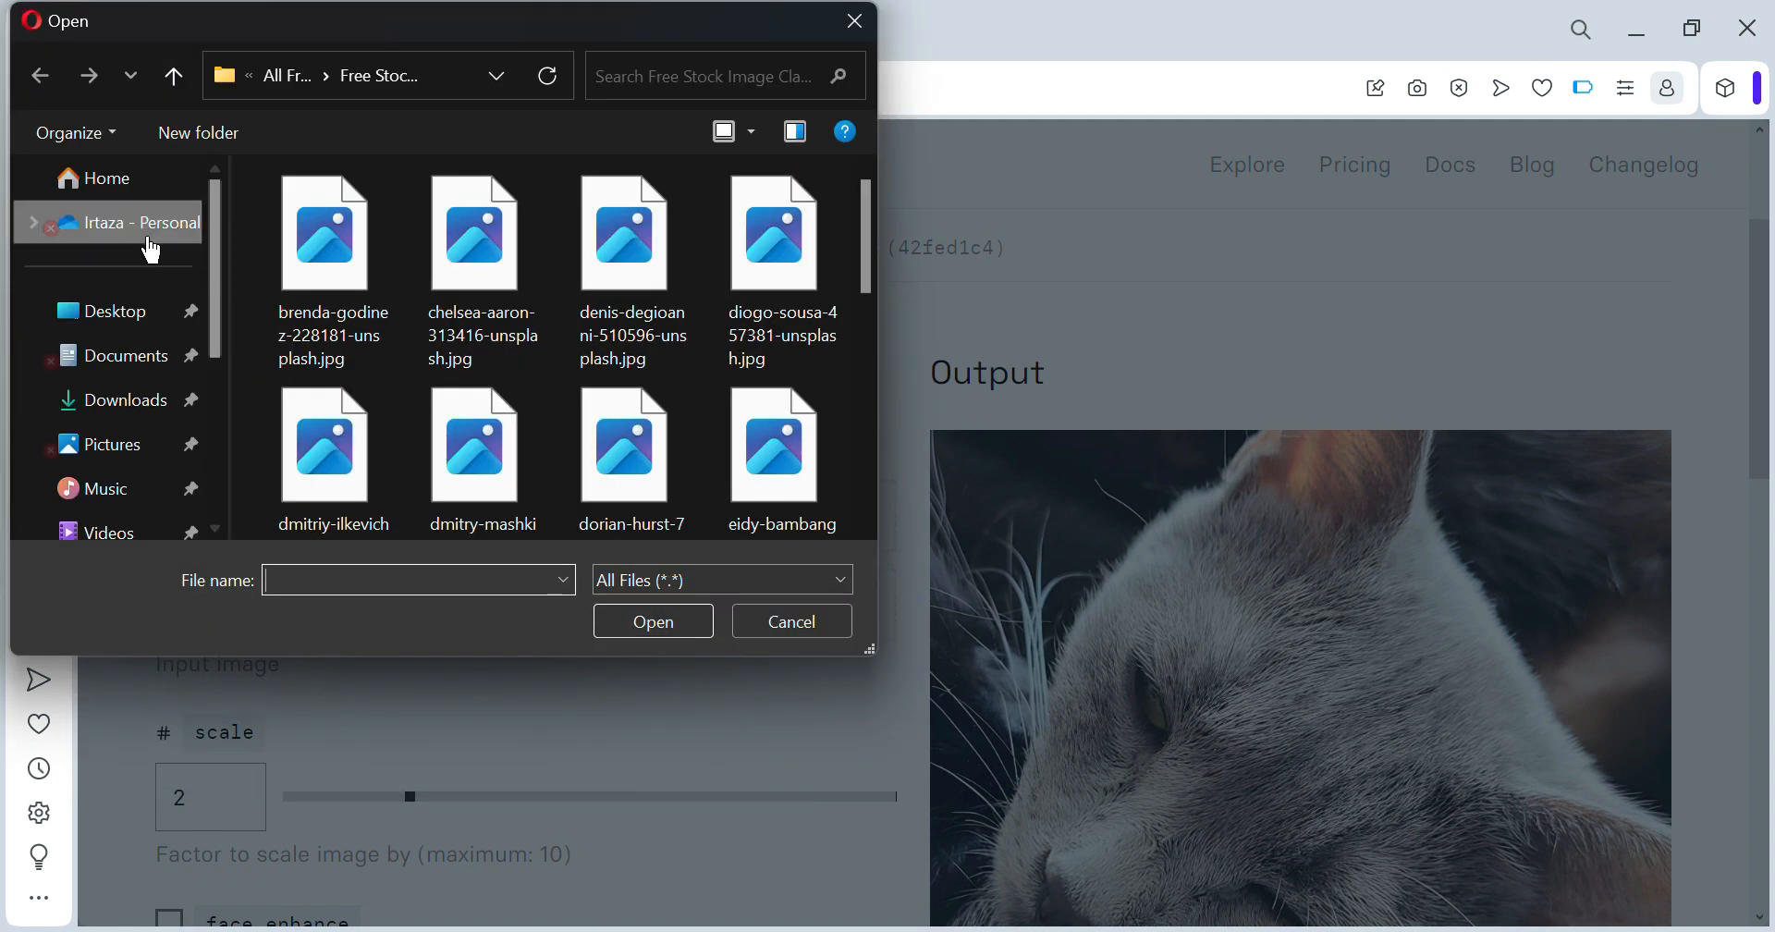
left_click(120, 313)
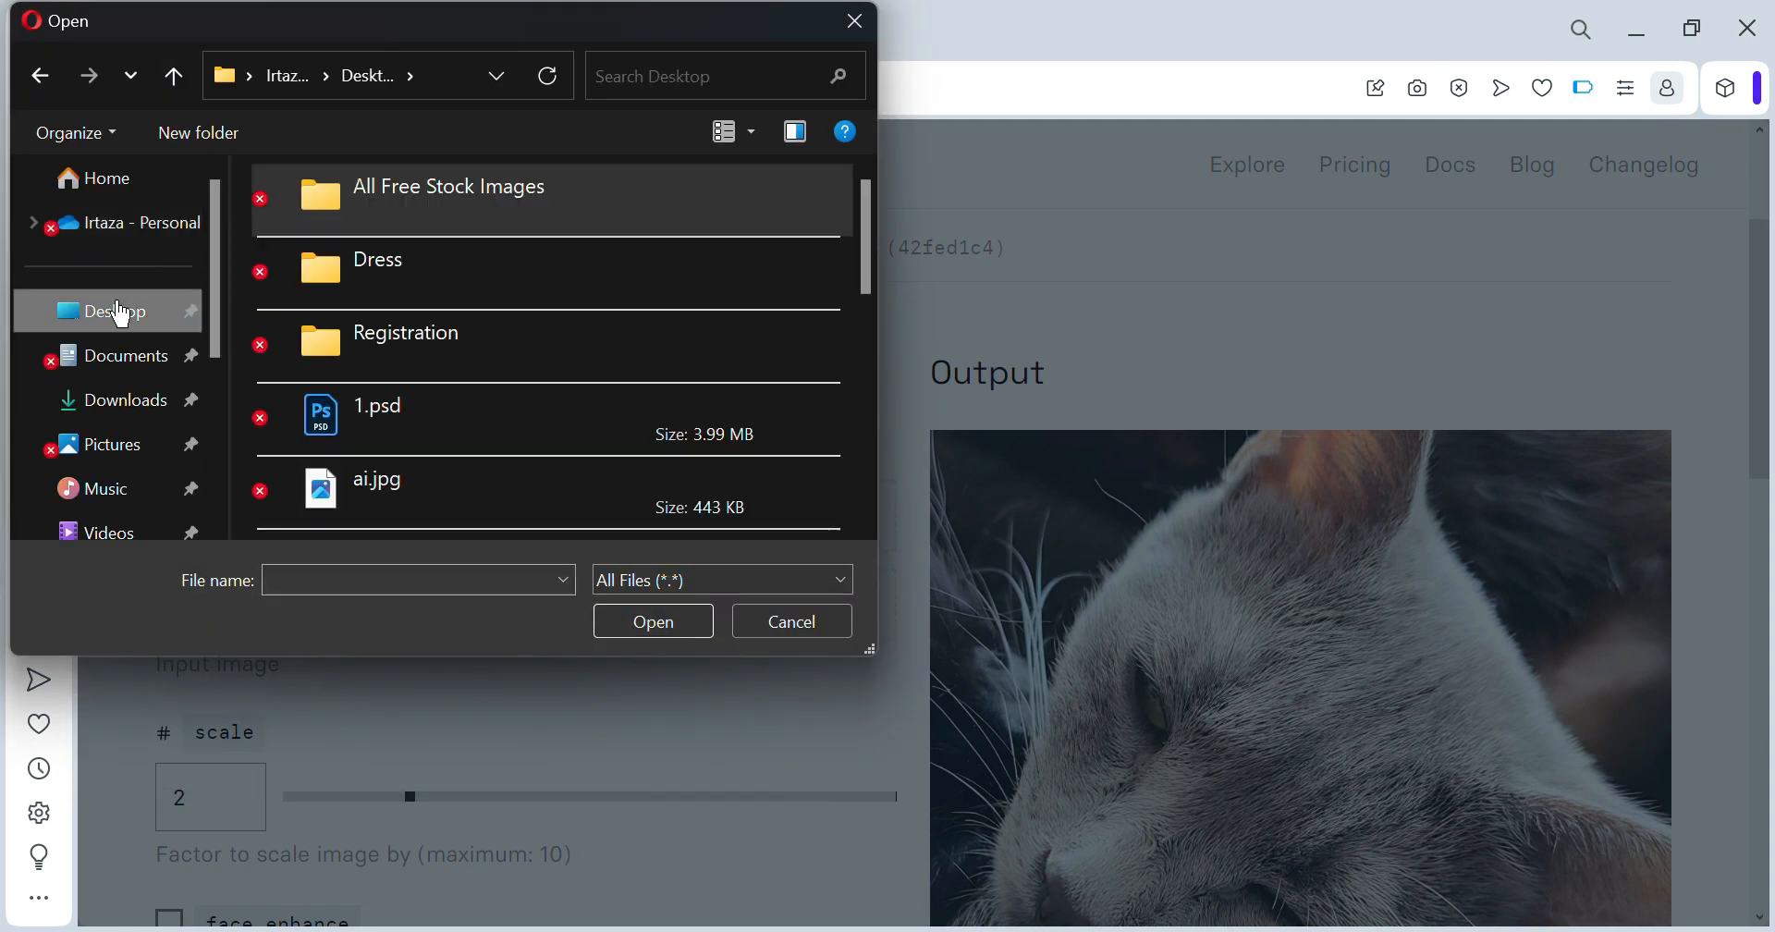
scroll(499, 481, "down", 1)
left_click(504, 488)
key("Down")
key("Down")
key("Down")
key("Down")
key("Down")
key("Down")
key("Down")
key("Up")
key("Up")
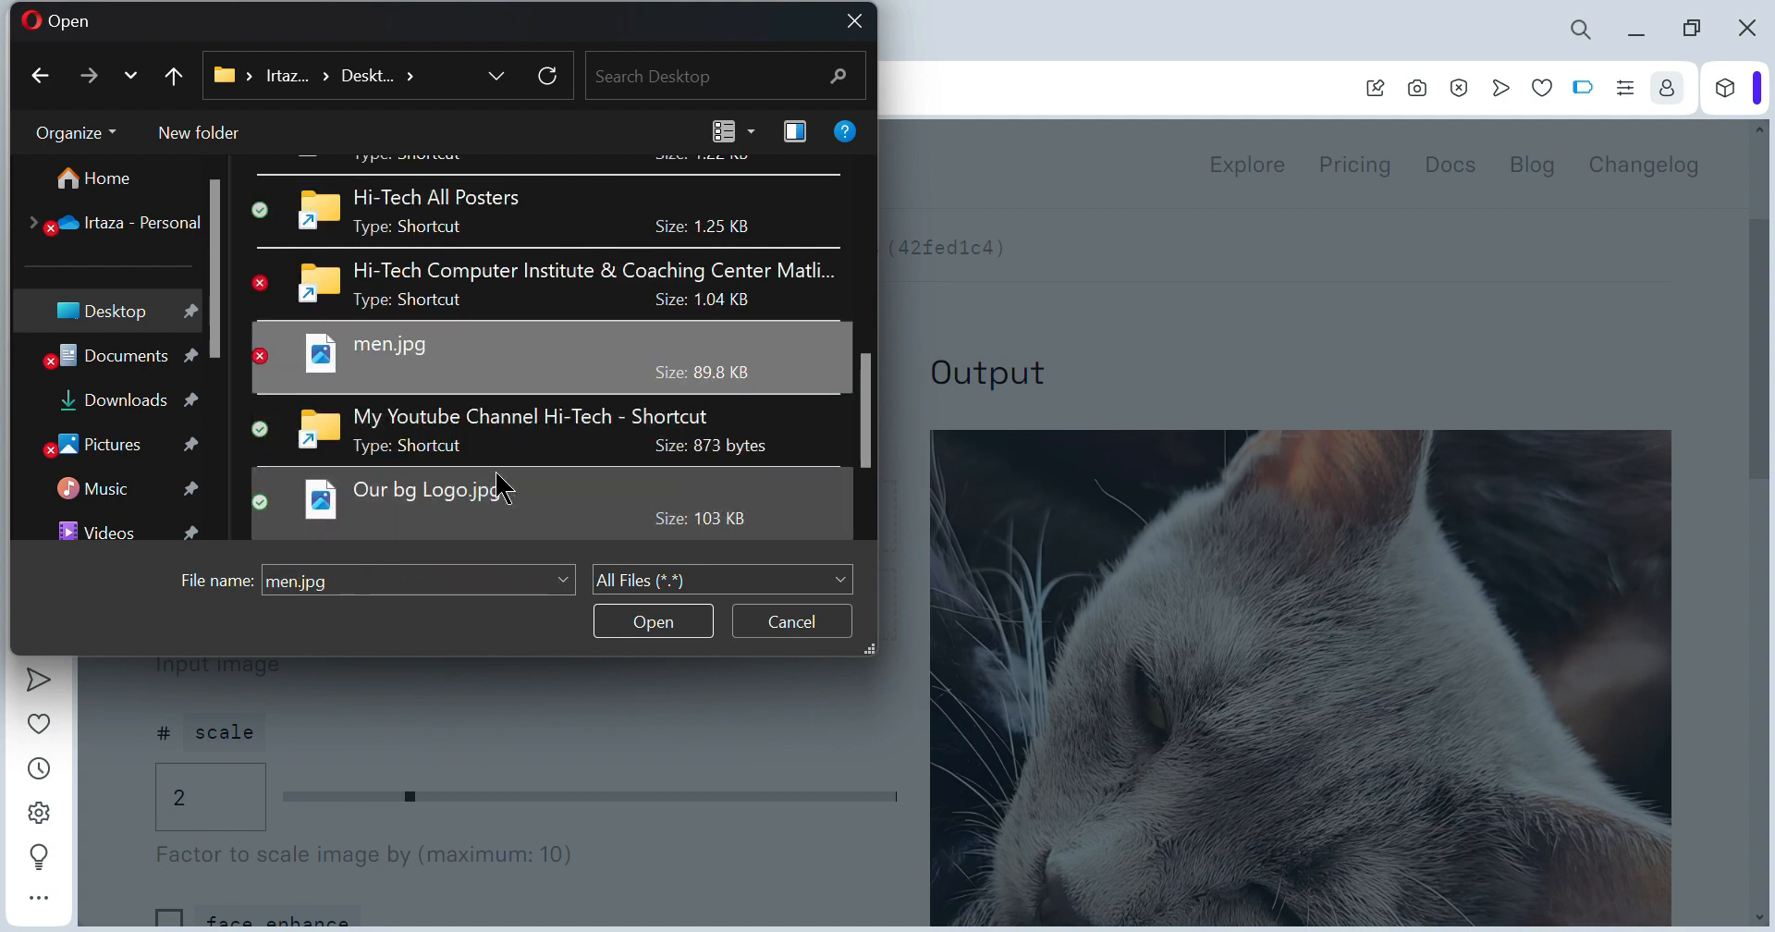
key("Return")
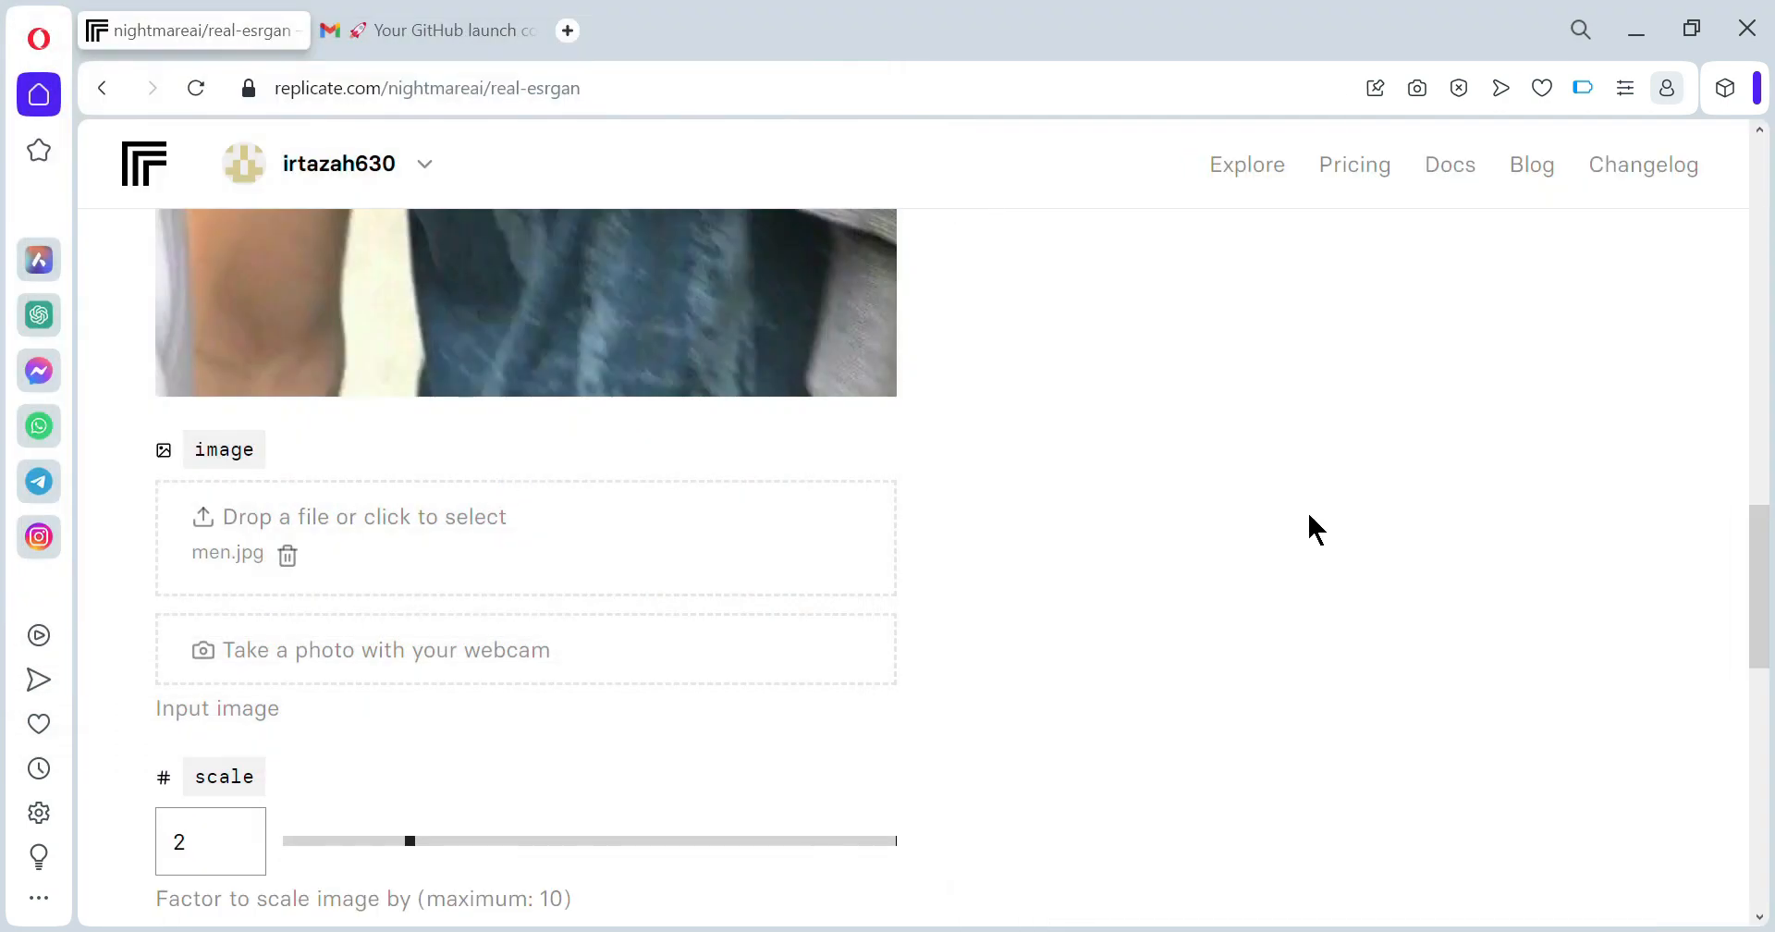
- Set scale to 9.26, enable face_enhance, and run the upscale
scroll(1345, 517, "up", 10)
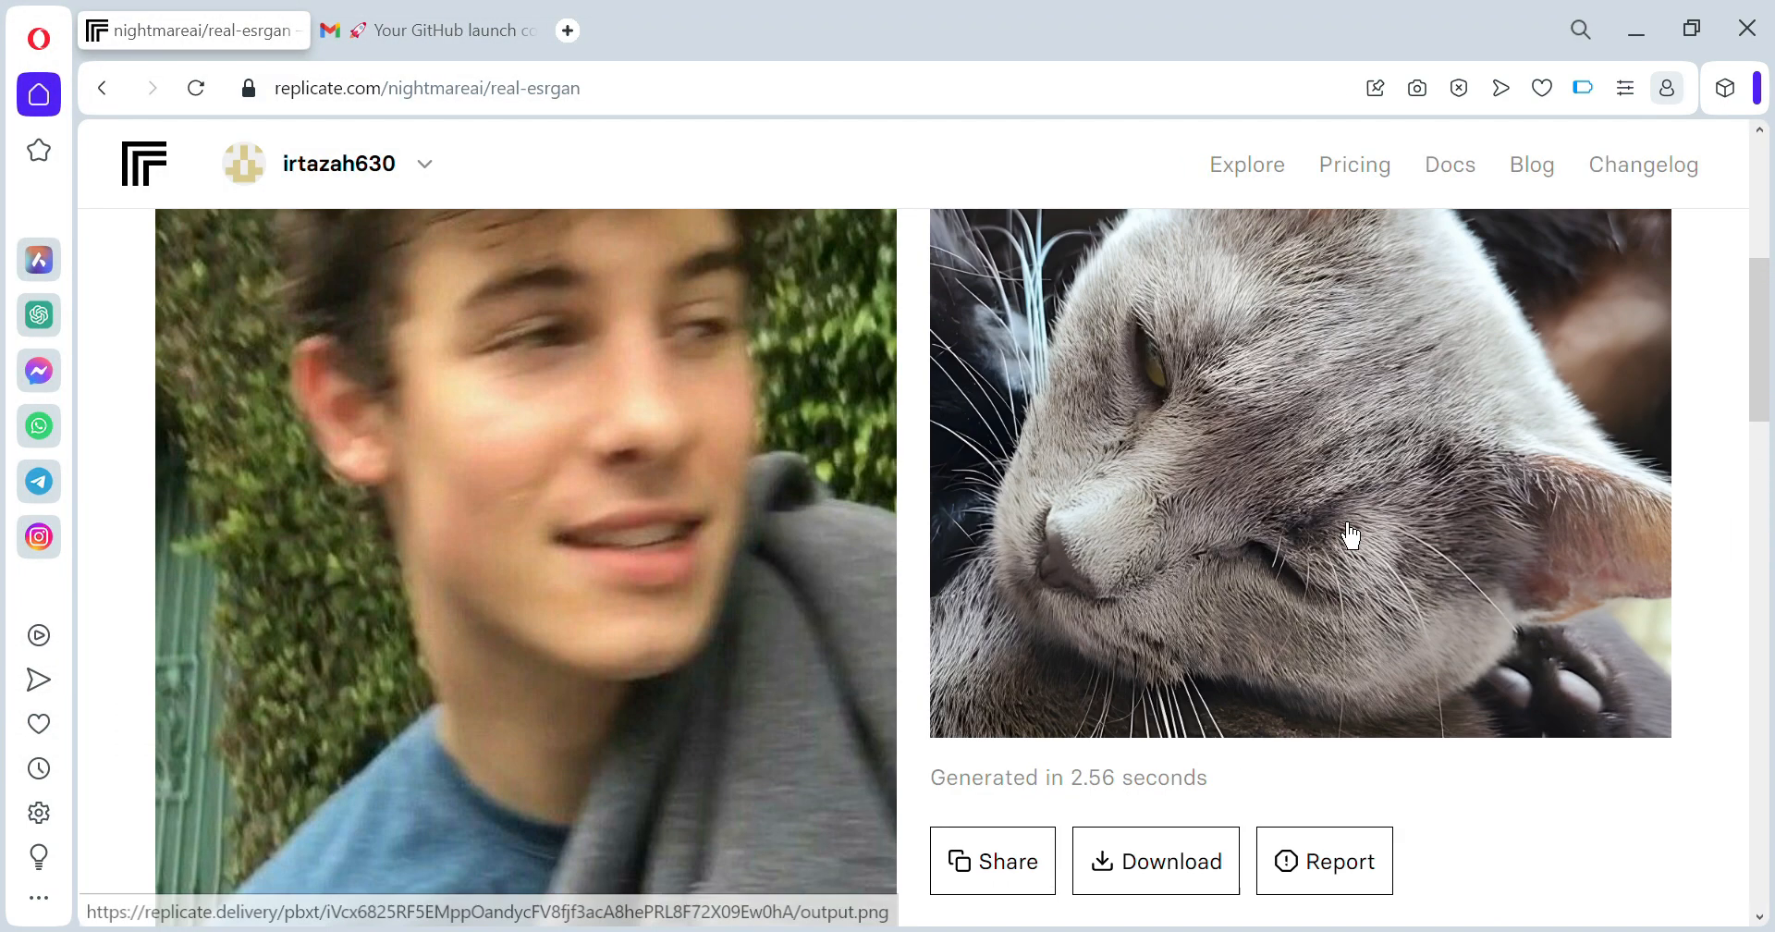
scroll(1349, 534, "up", 2)
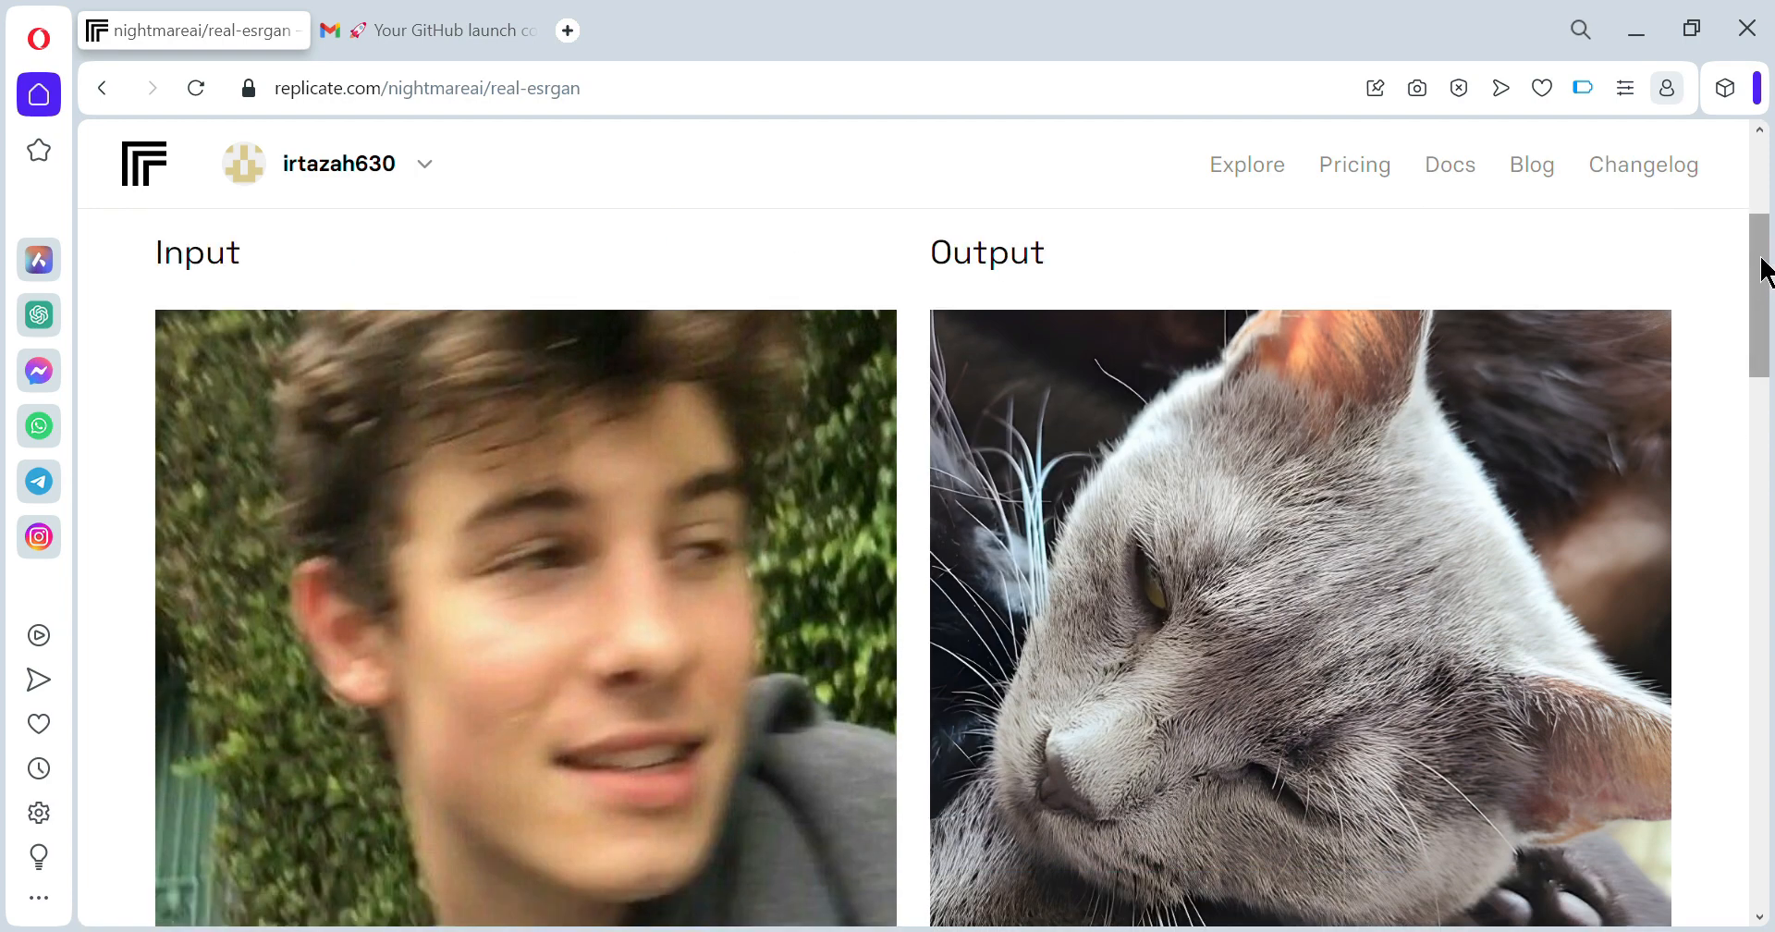
left_click_drag(1761, 257, 1735, 626)
left_click_drag(435, 504, 848, 538)
left_click(236, 777)
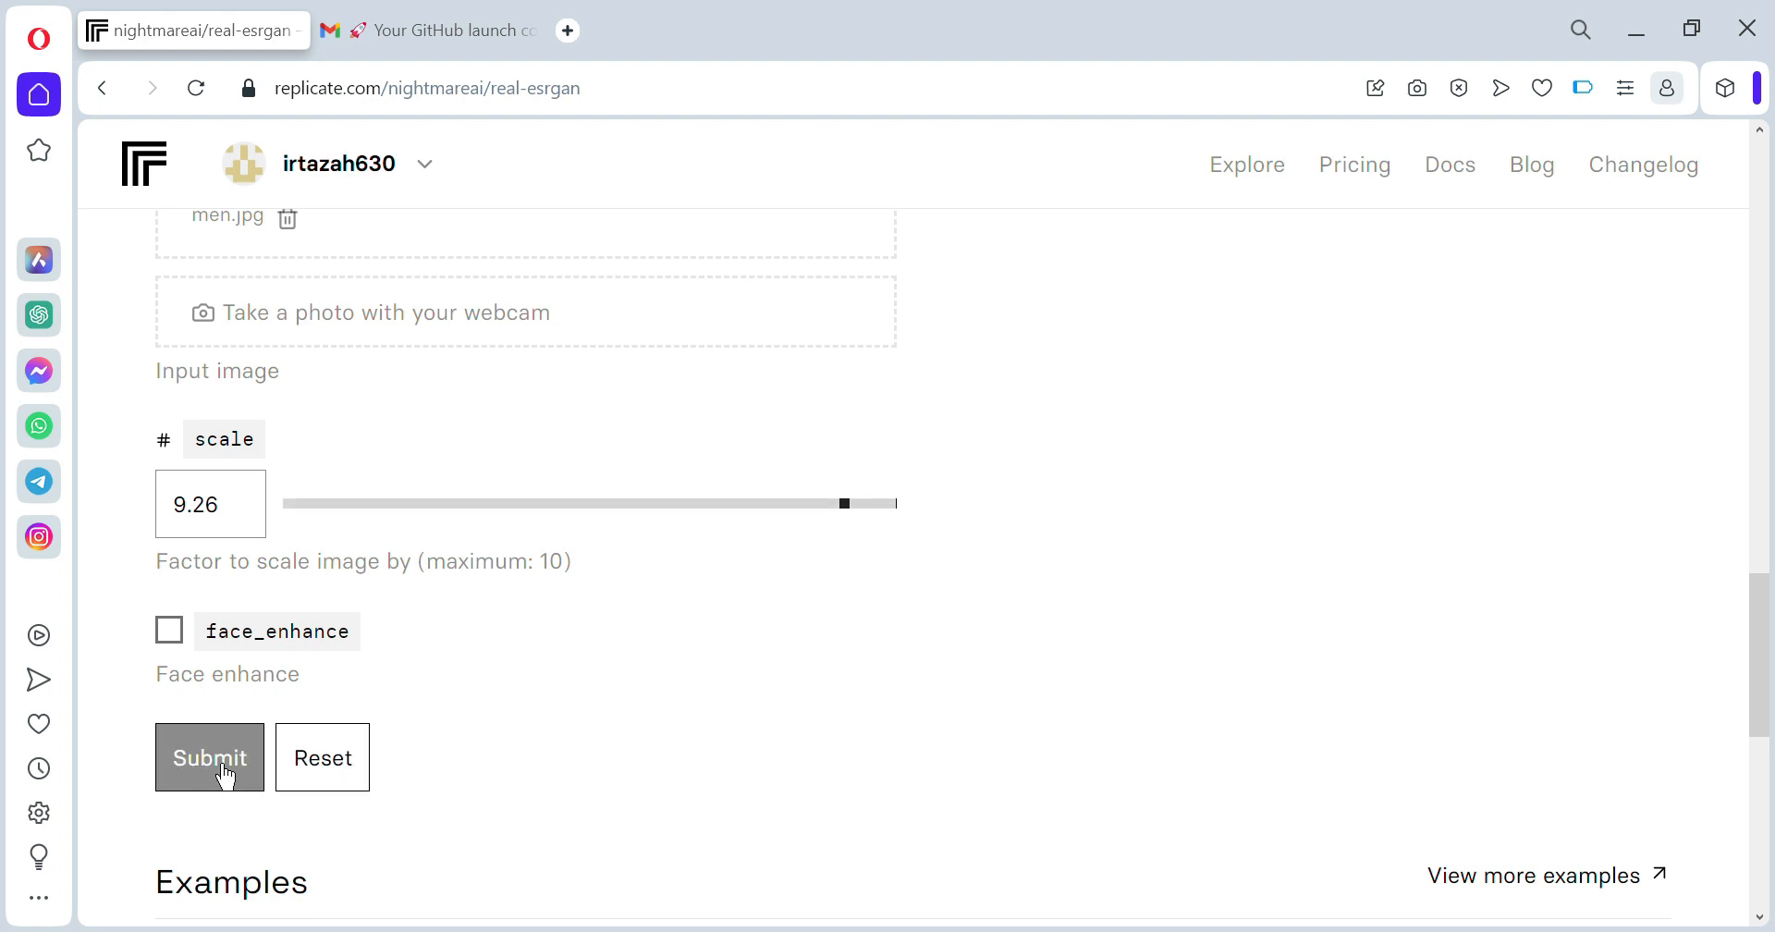
left_click(169, 629)
left_click(229, 763)
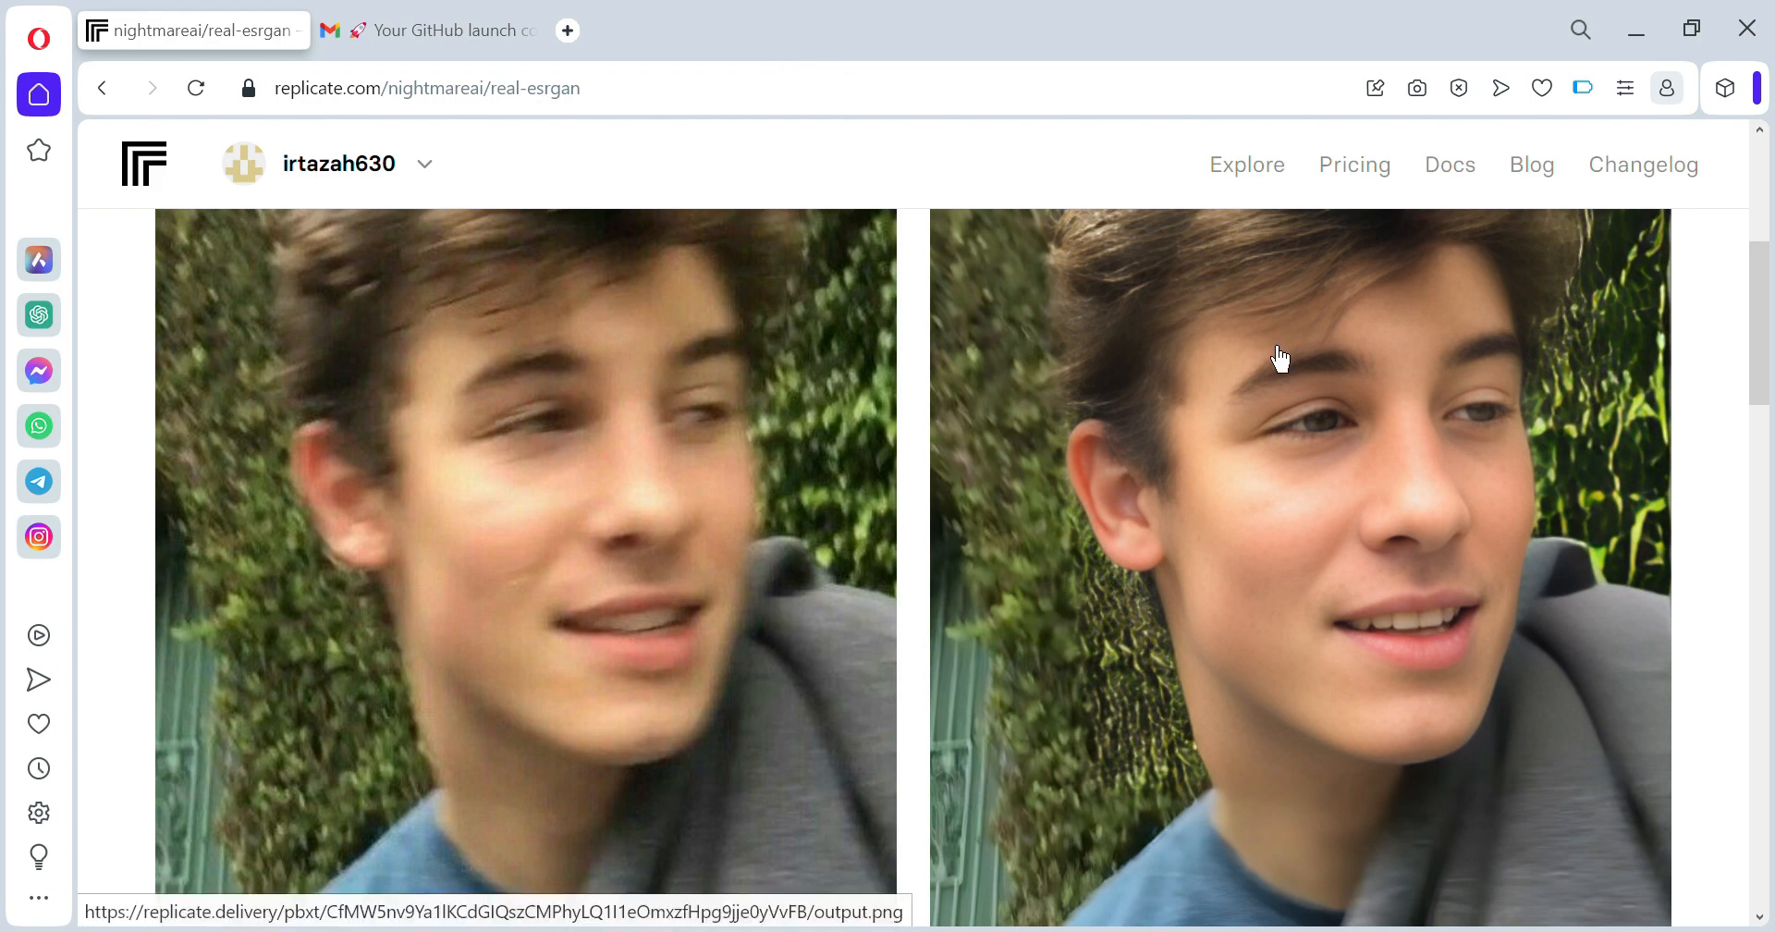
- Save the upscaled face output image and dismiss the battery saver notification
right_click(1304, 474)
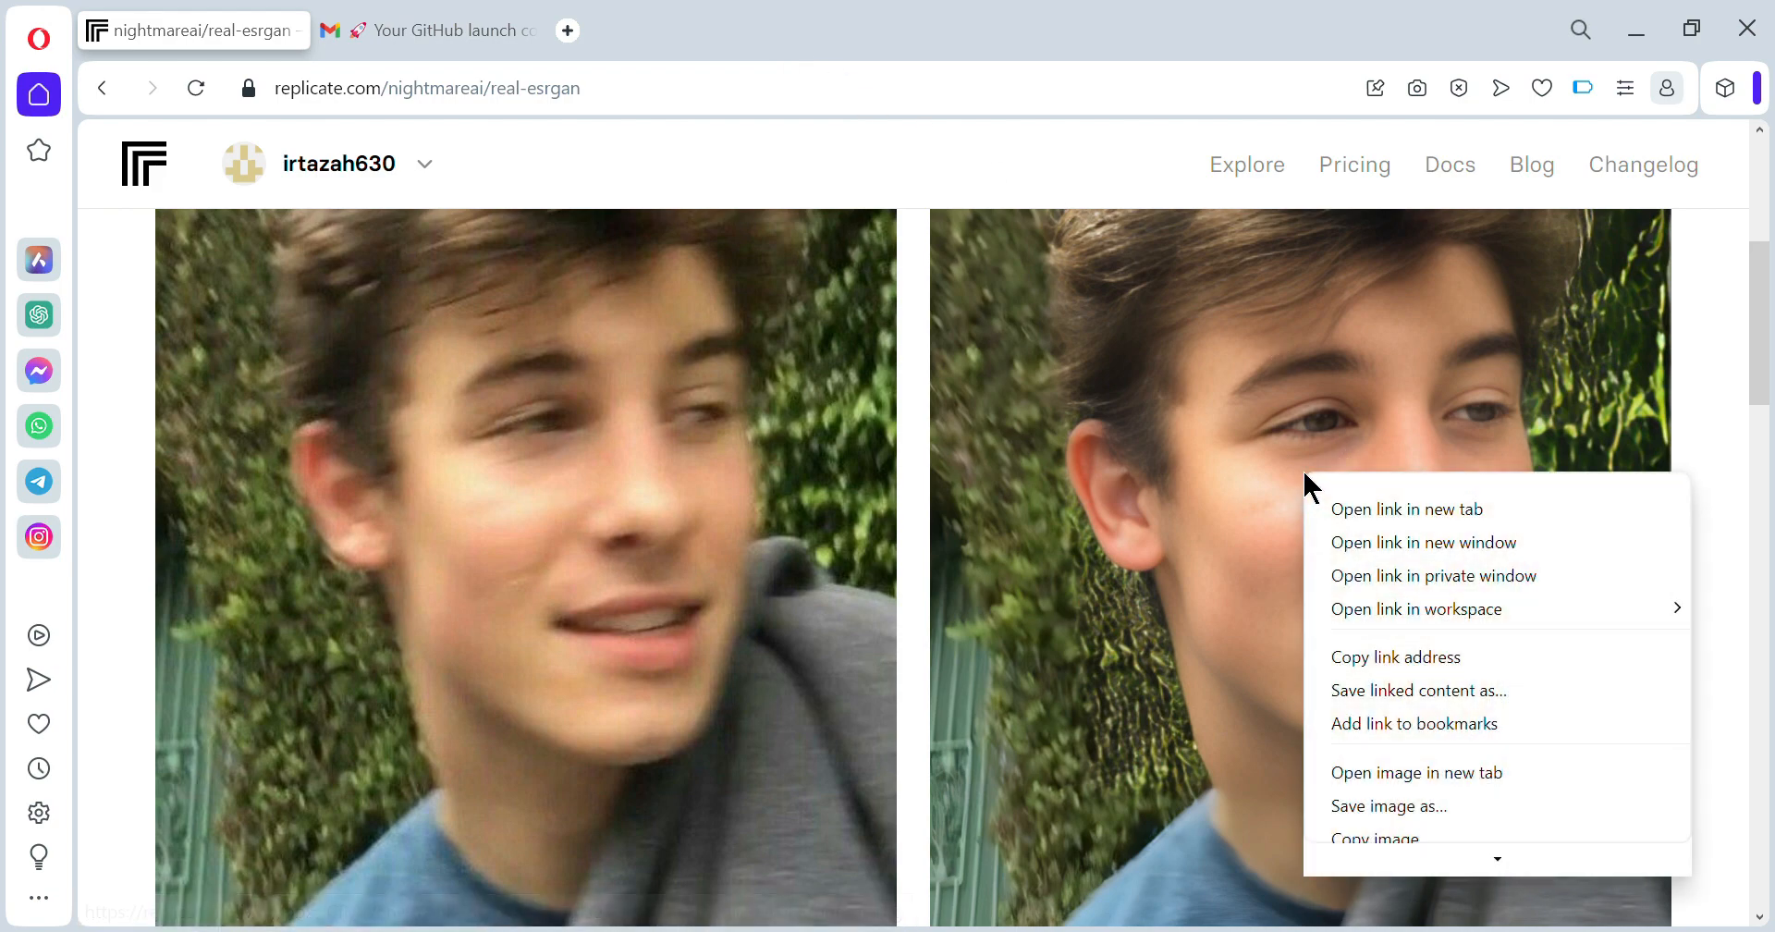
left_click(1371, 807)
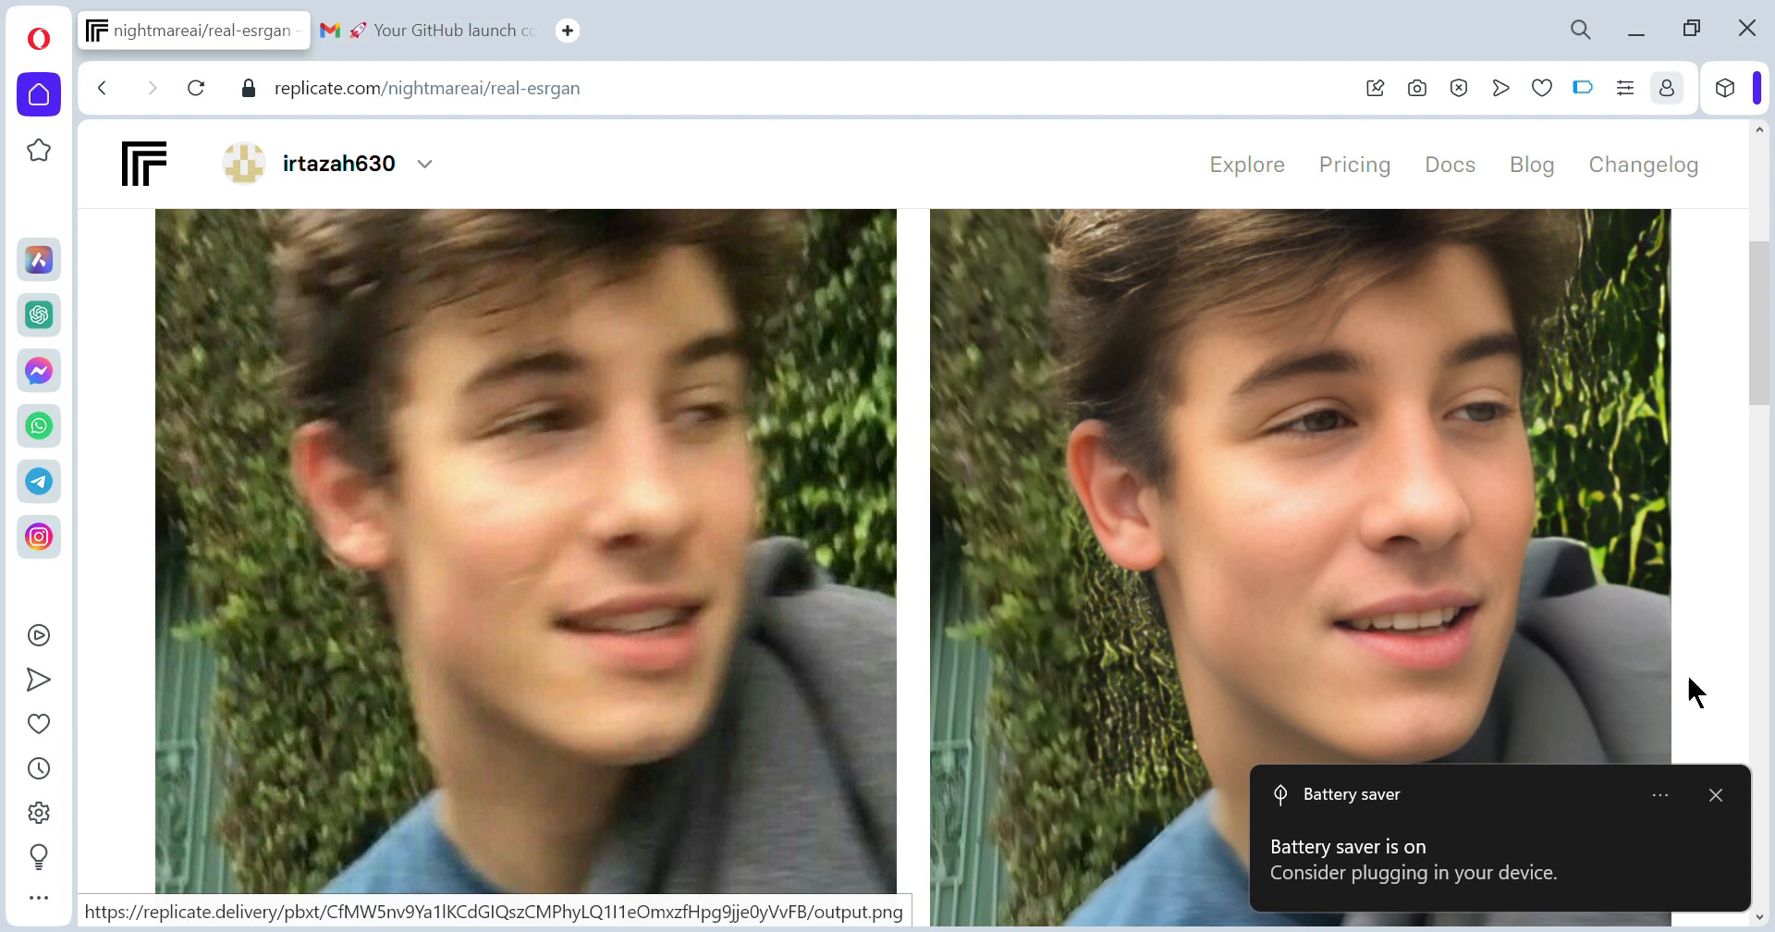
left_click(1715, 799)
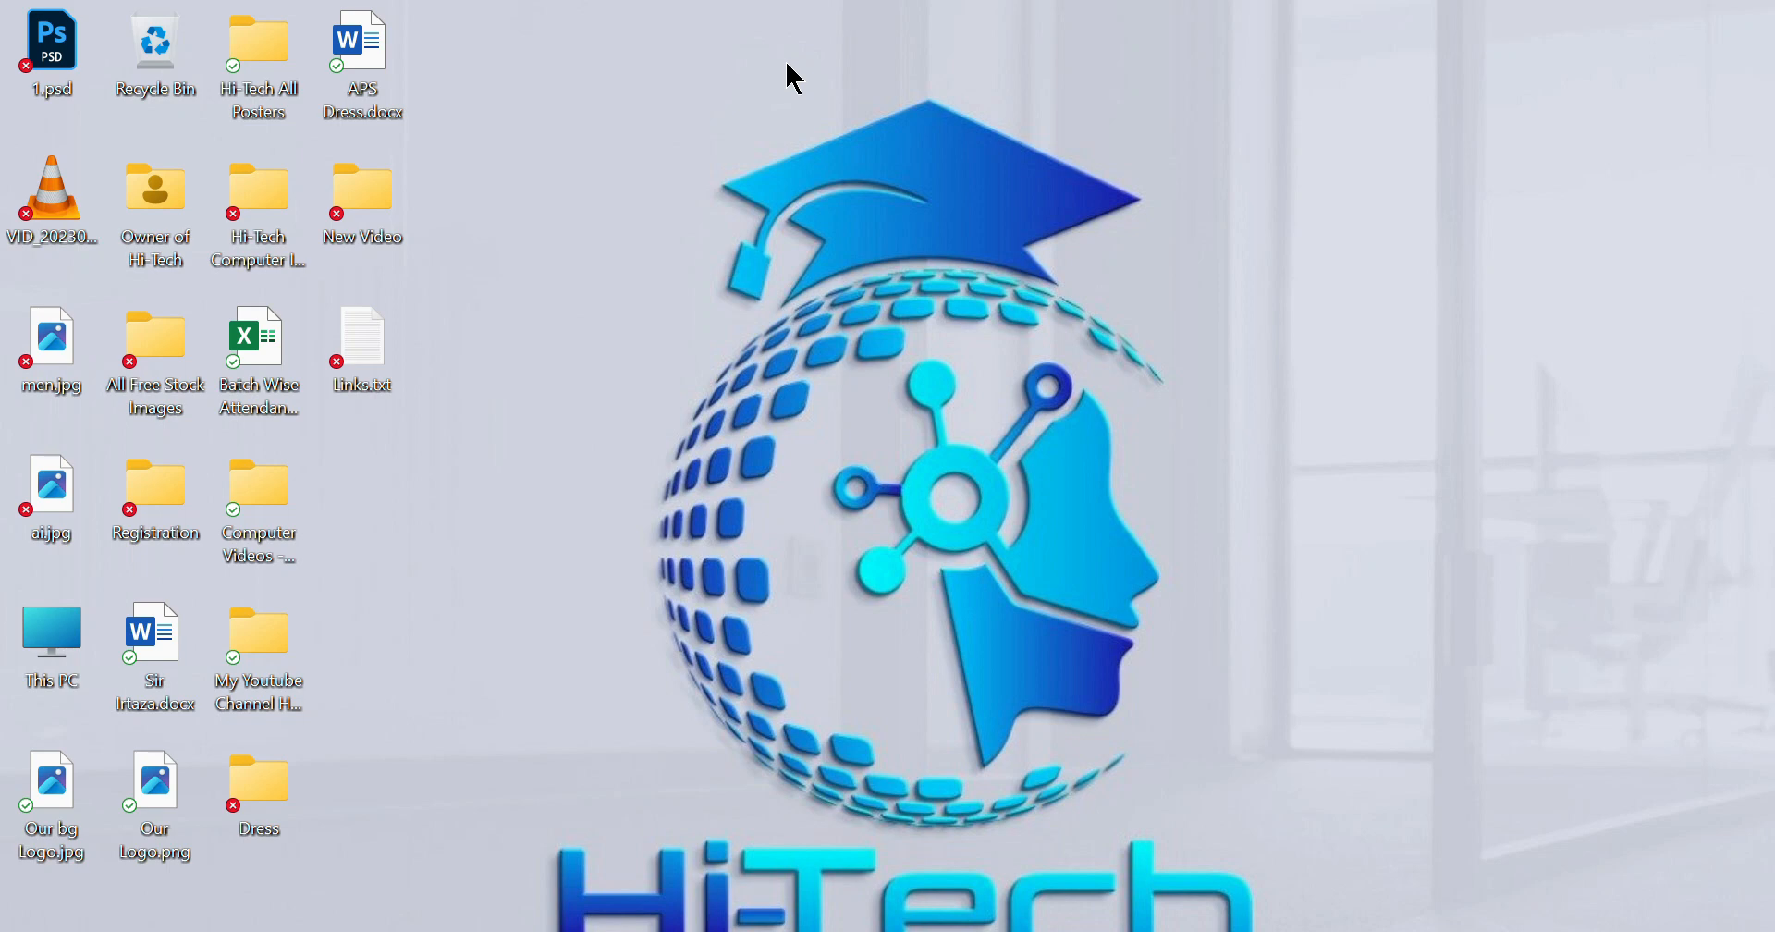
- Switch back to Opera showing Media.io's Vid BG Remover page
key("alt+Tab")
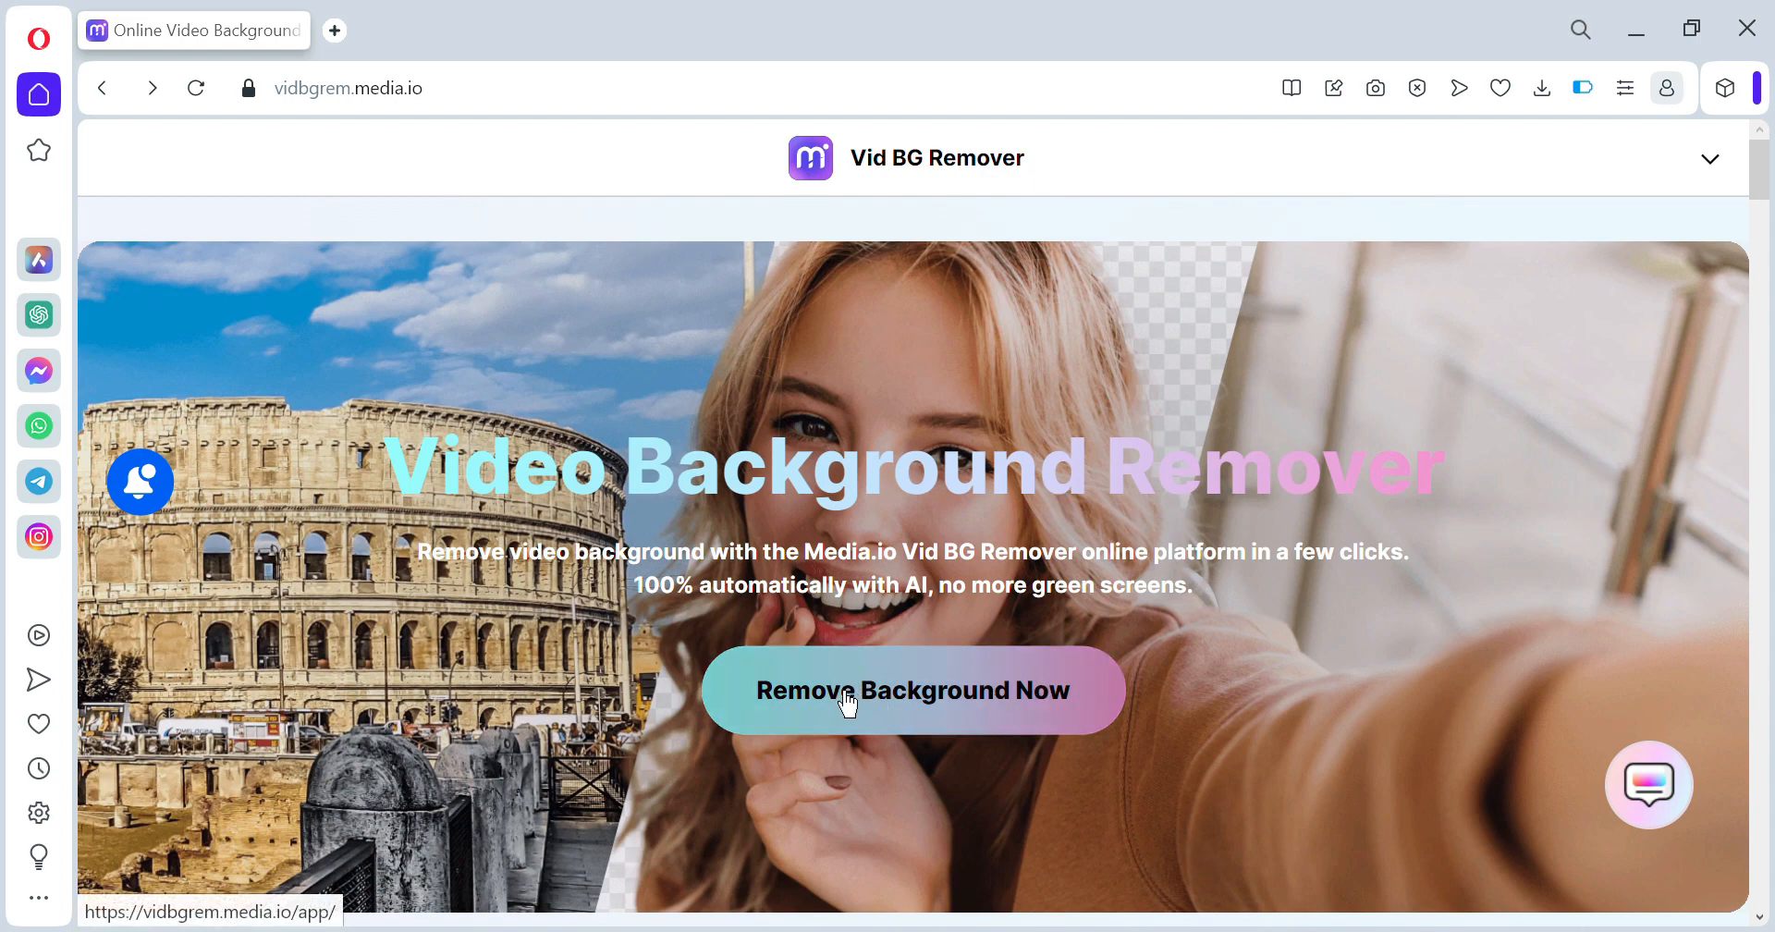
- Launch the background remover and upload VID_20230820121800.mp4 from the Desktop
left_click(926, 710)
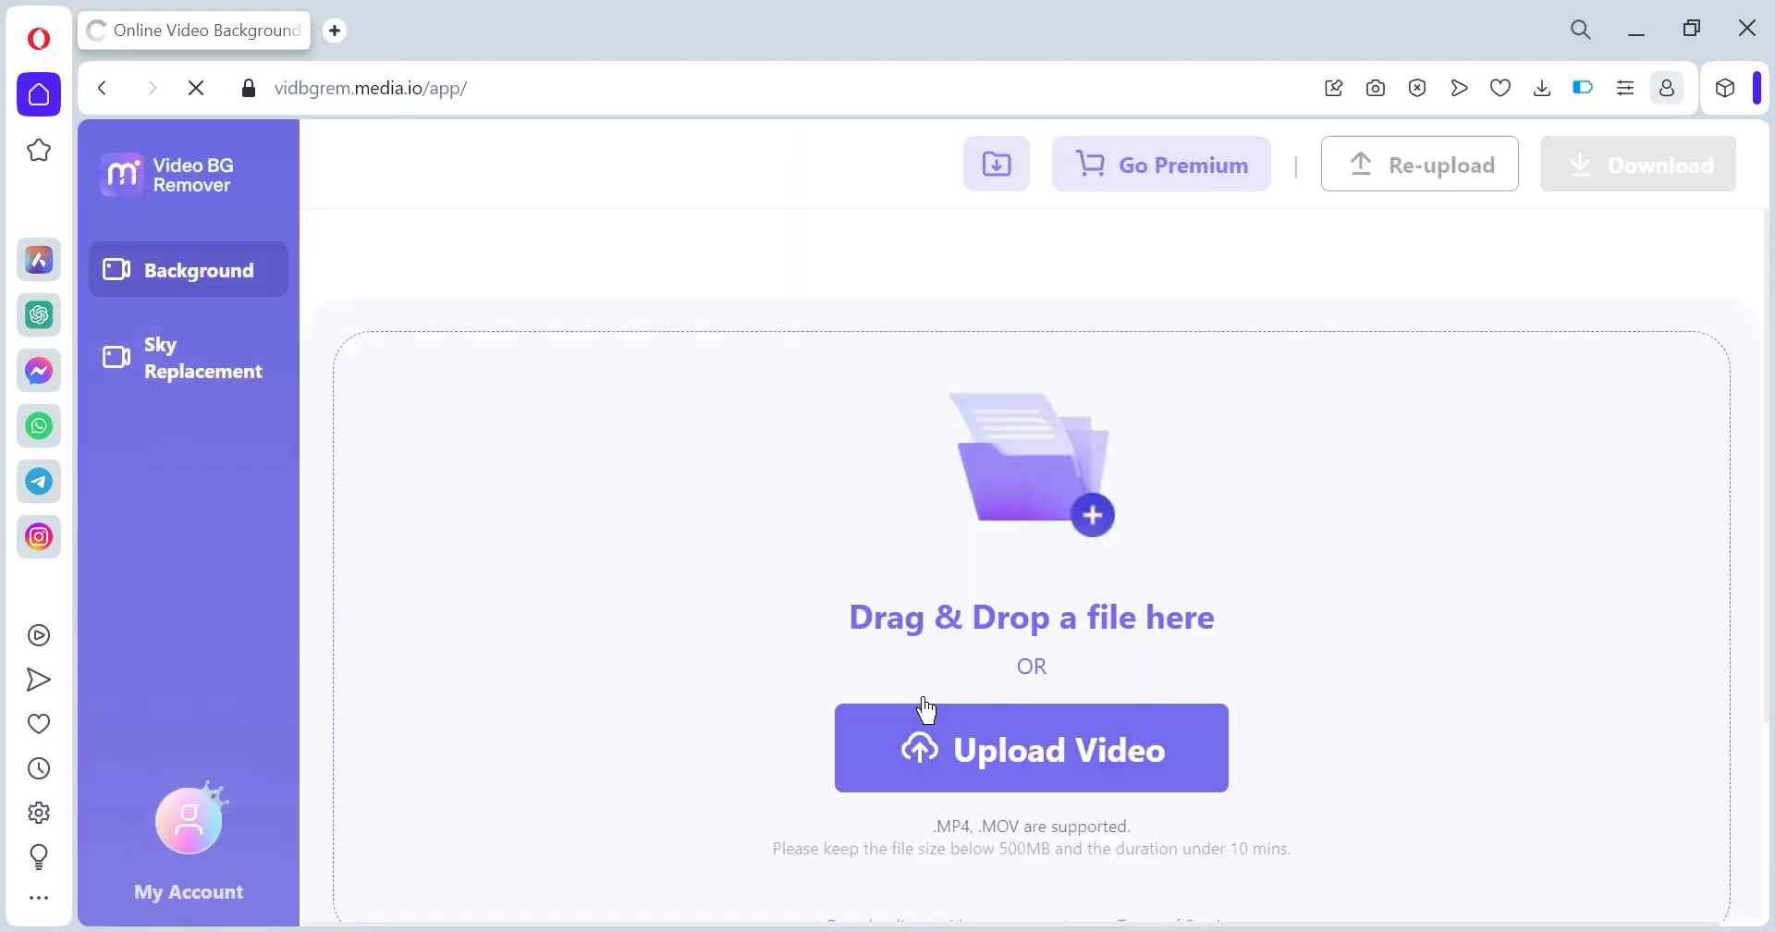
left_click(1134, 731)
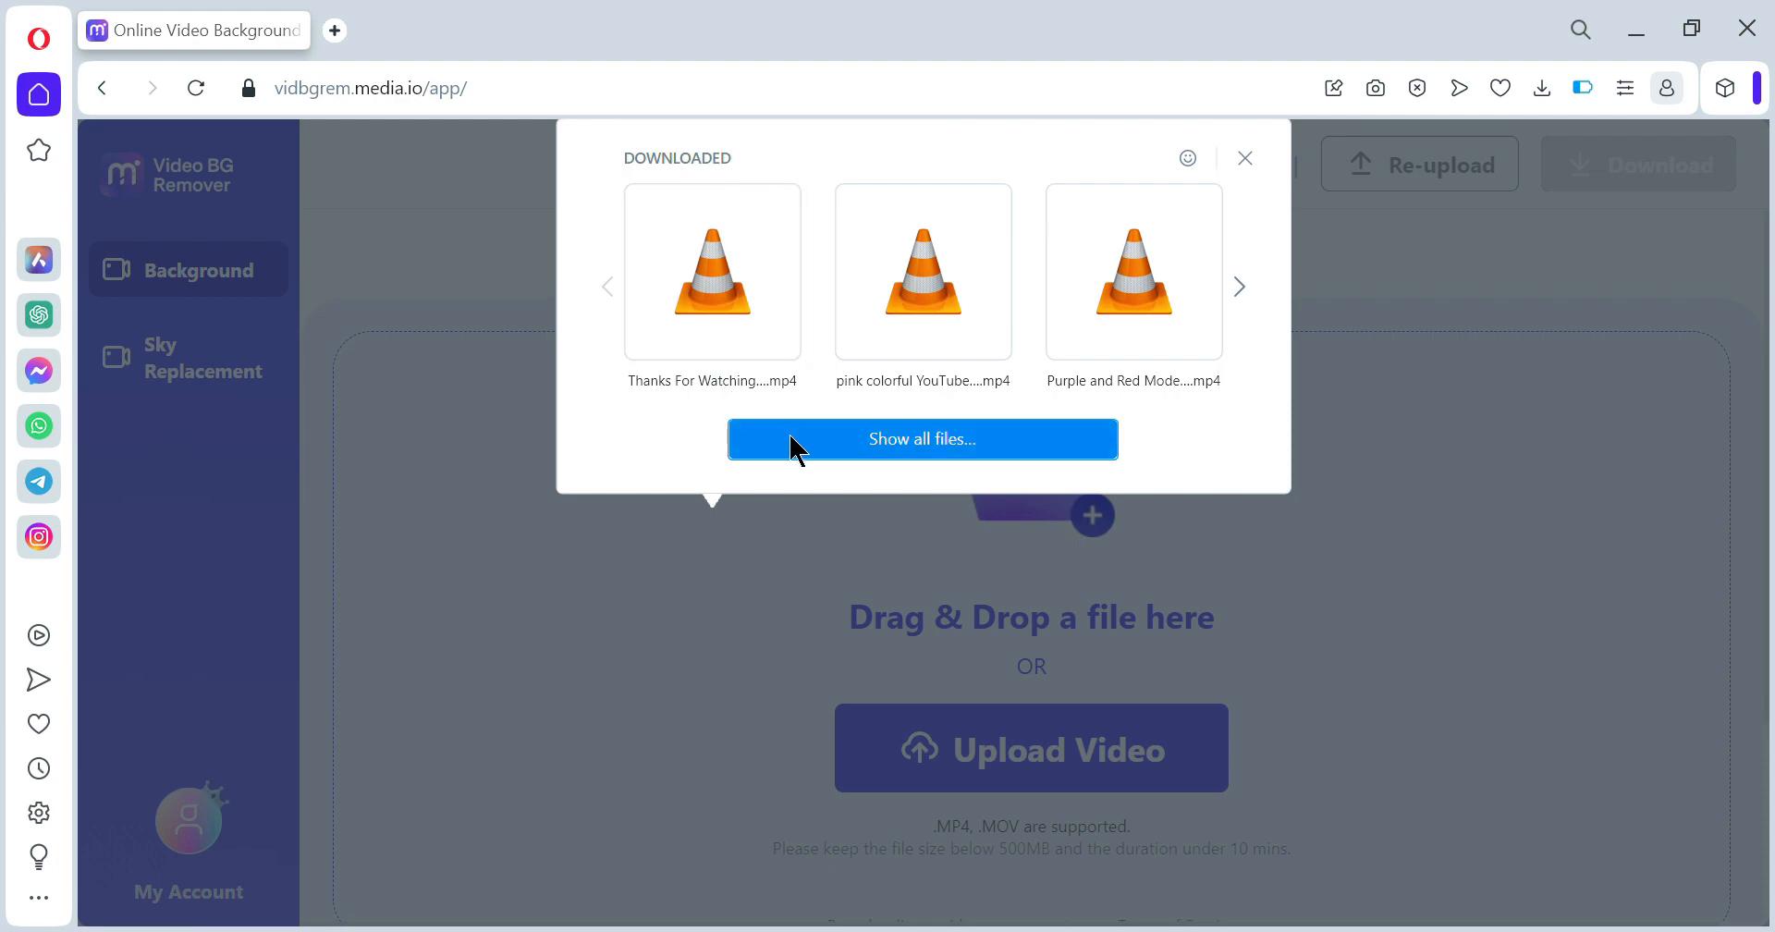
left_click(792, 437)
left_click(123, 307)
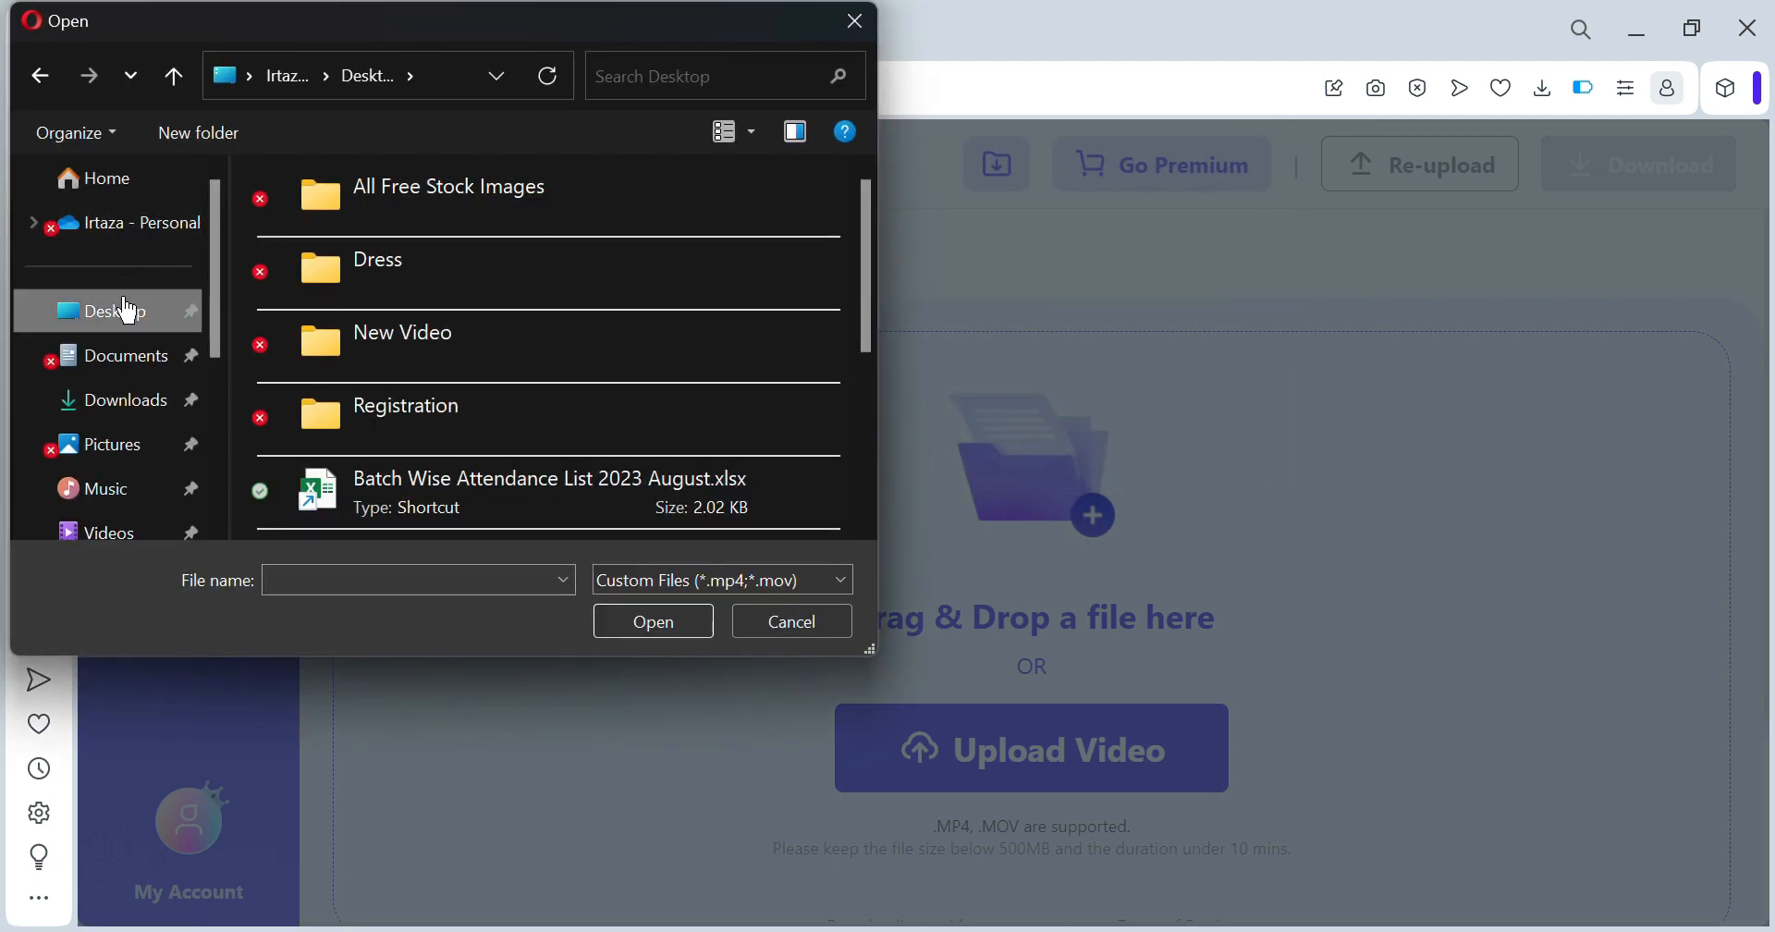
key("Tab")
key("Down")
key("Down")
key("Down")
key("Down")
key("Down")
key("Down")
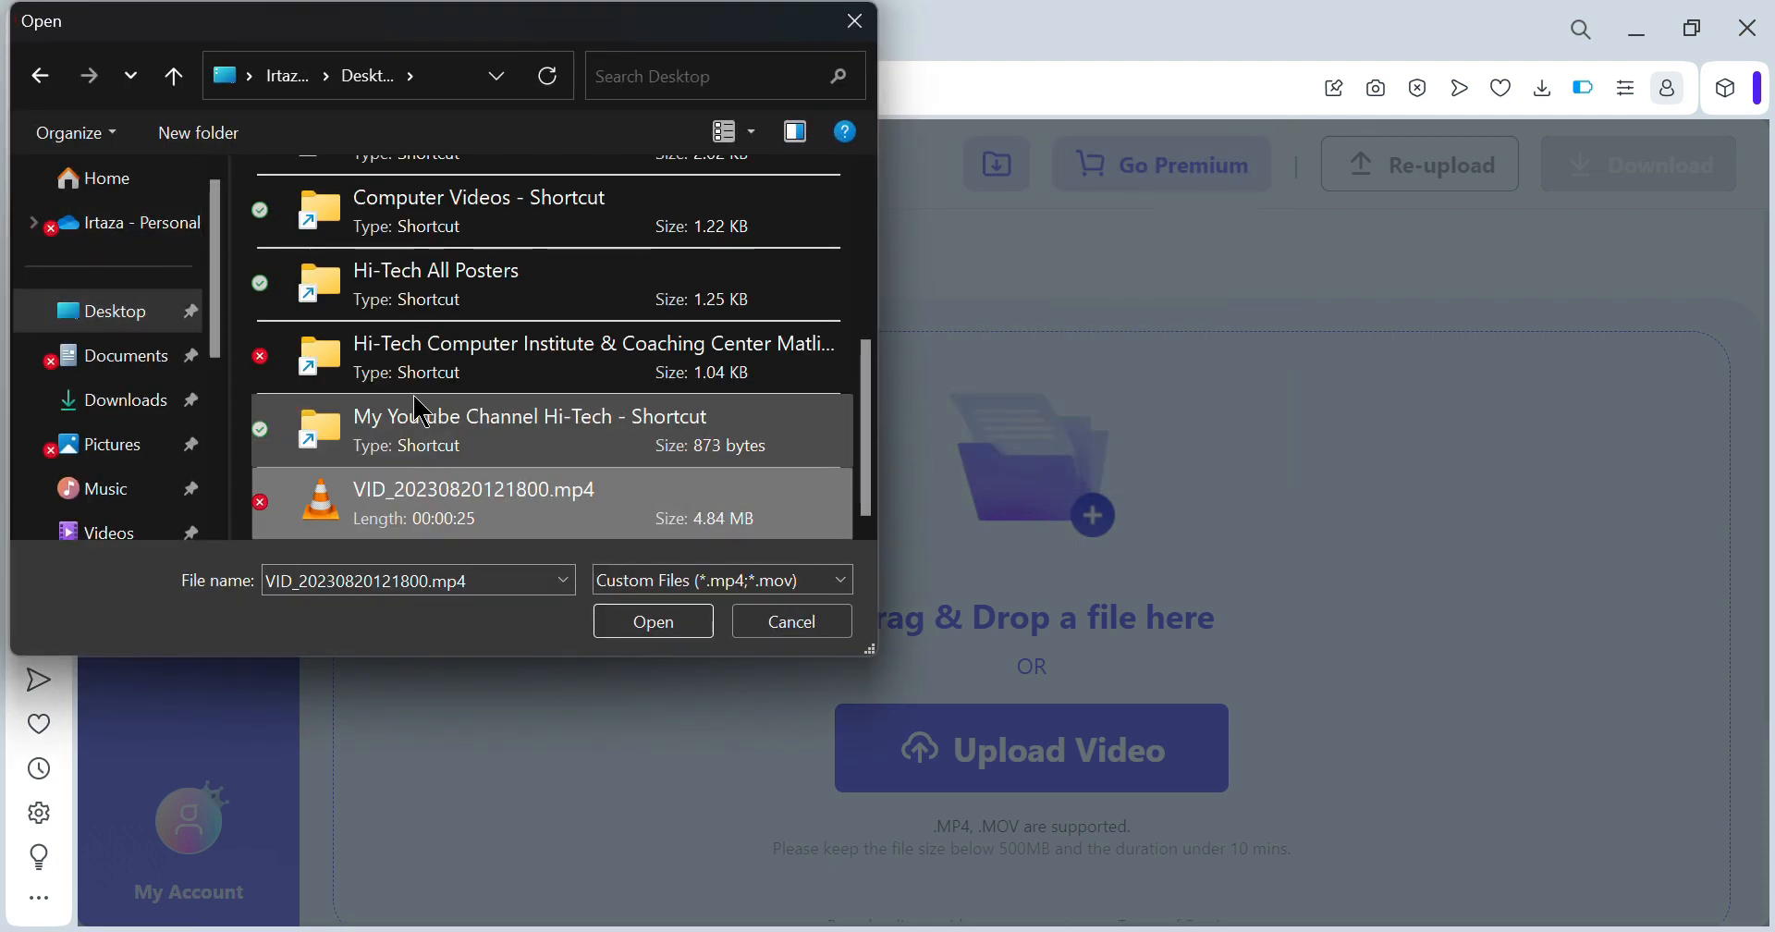
key("Return")
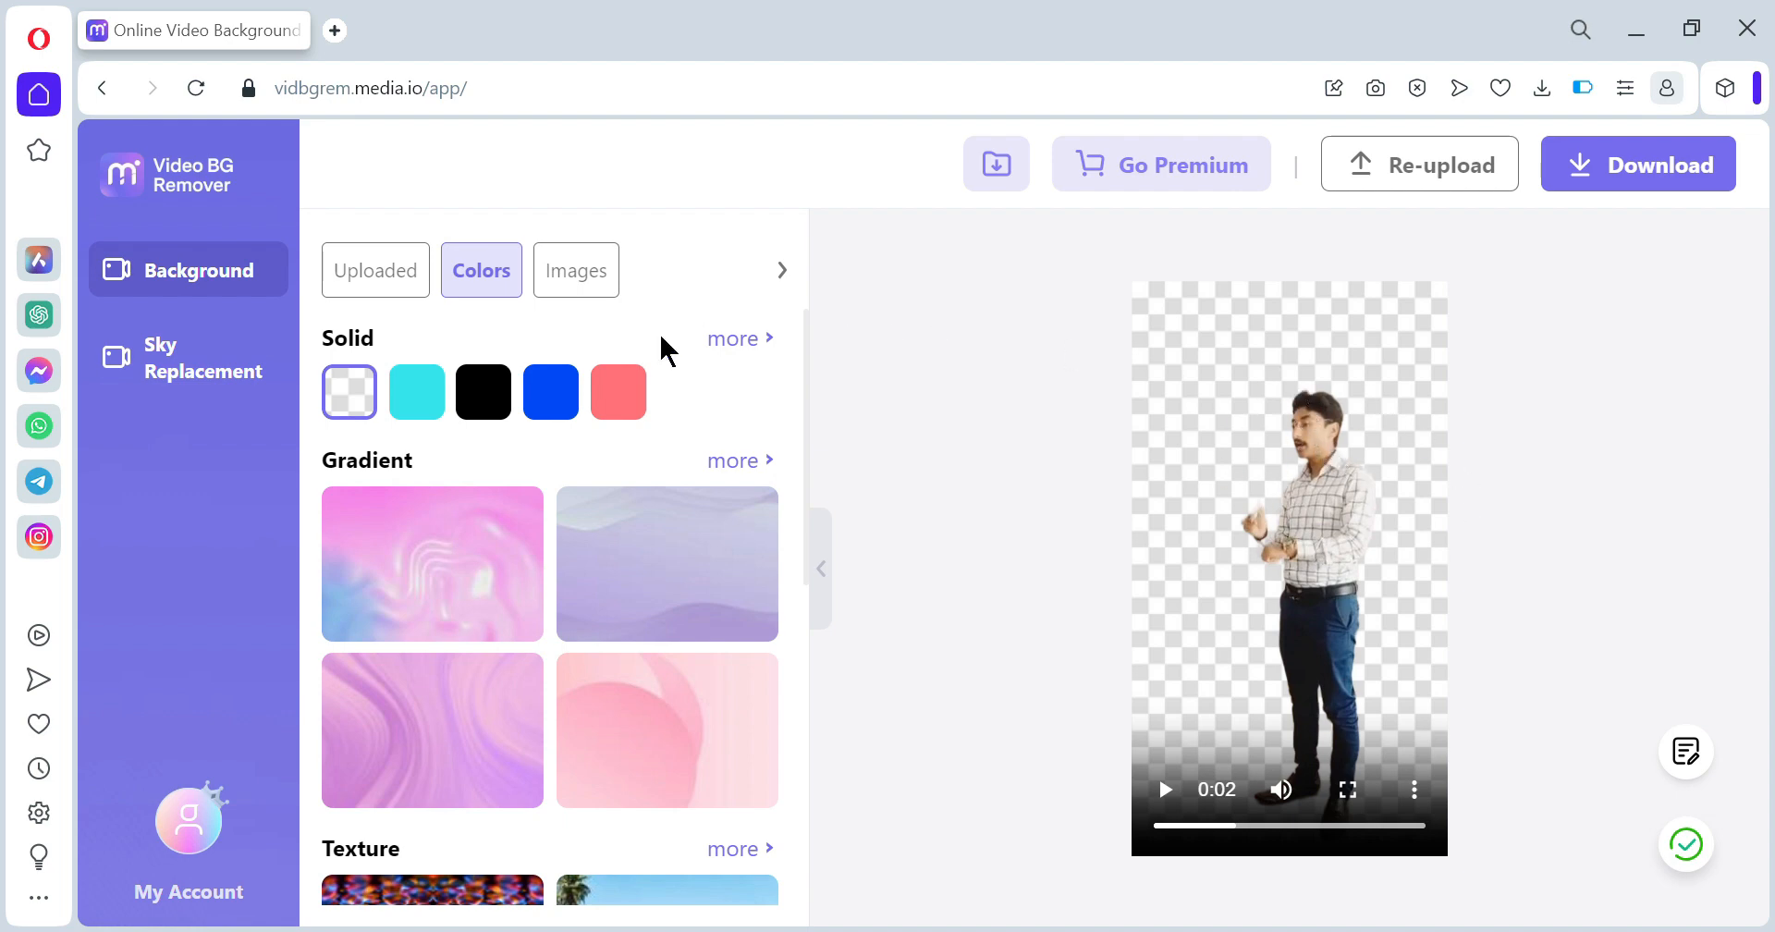
- Preview brick wall, abandoned hall, graffiti tunnel and photo studio backgrounds, settling on the brick wall
left_click(587, 292)
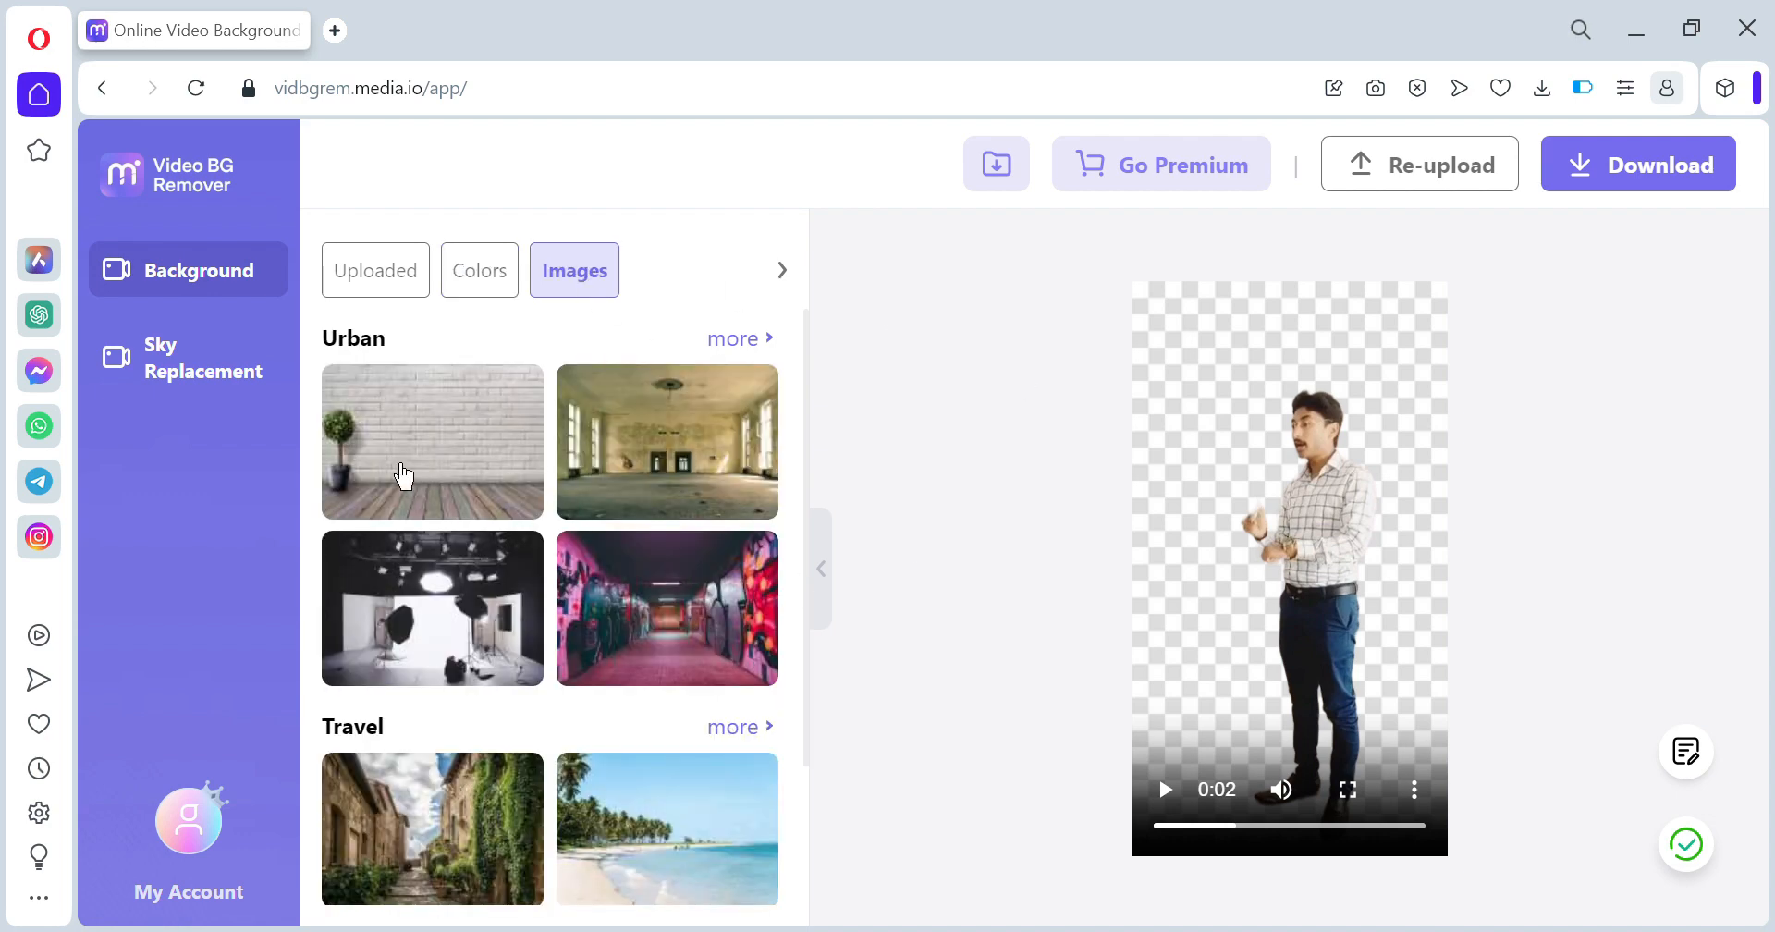
left_click(403, 476)
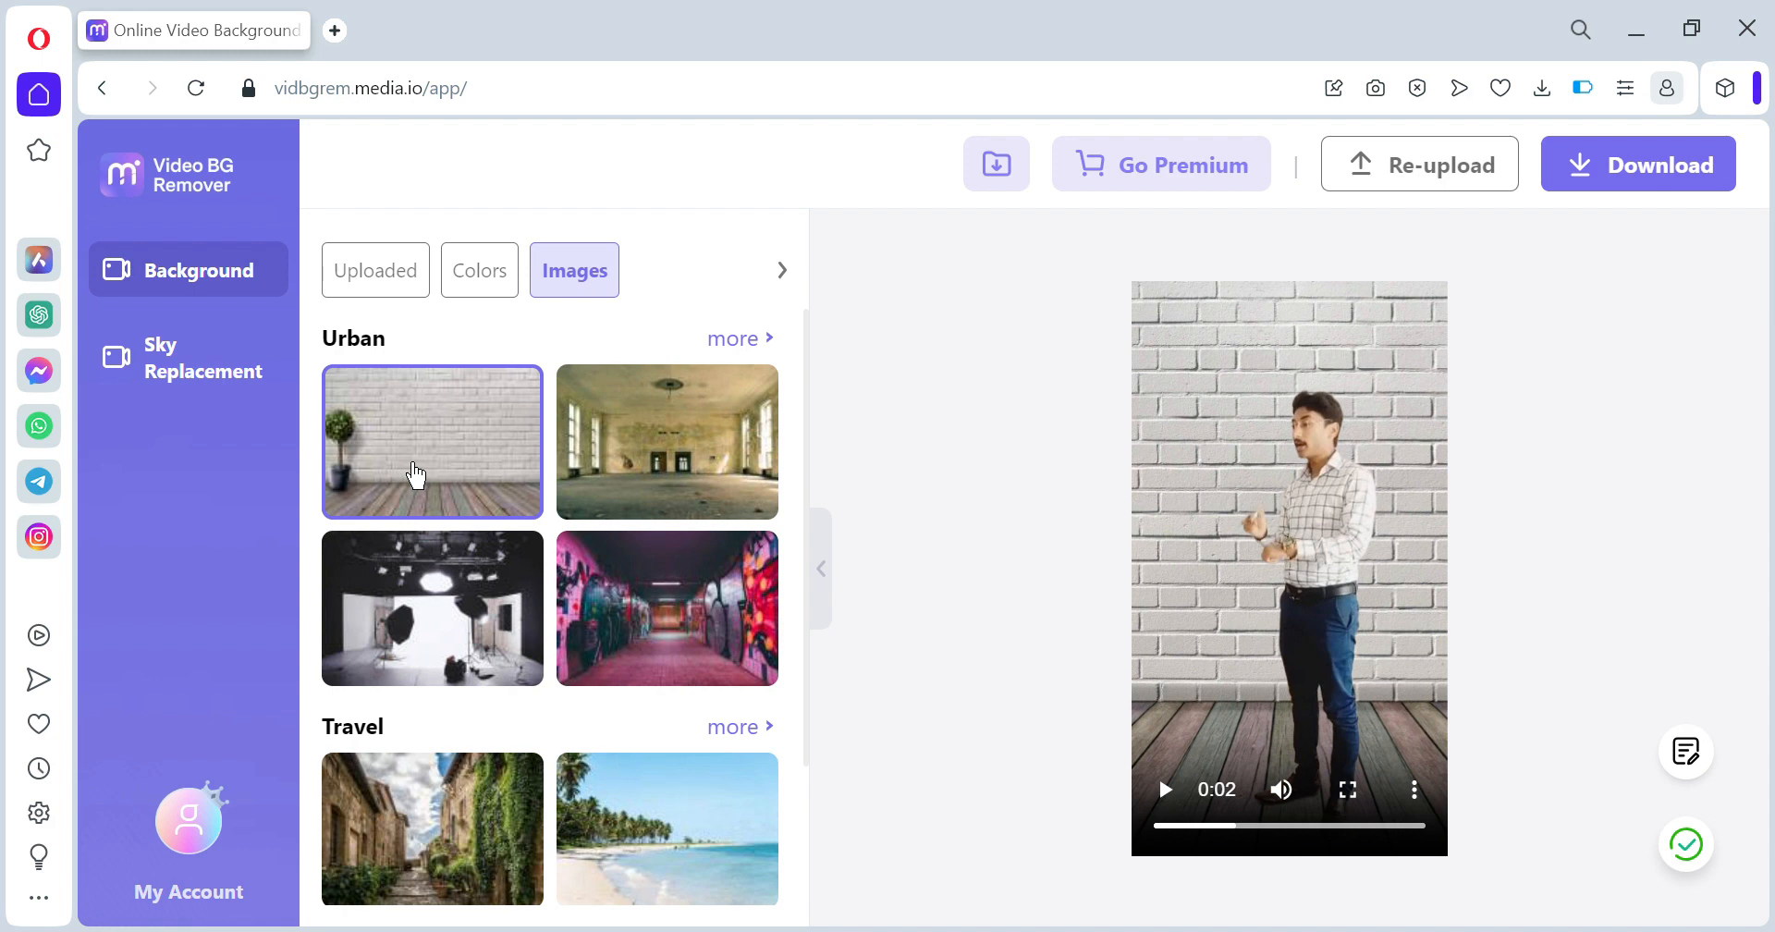
left_click(638, 473)
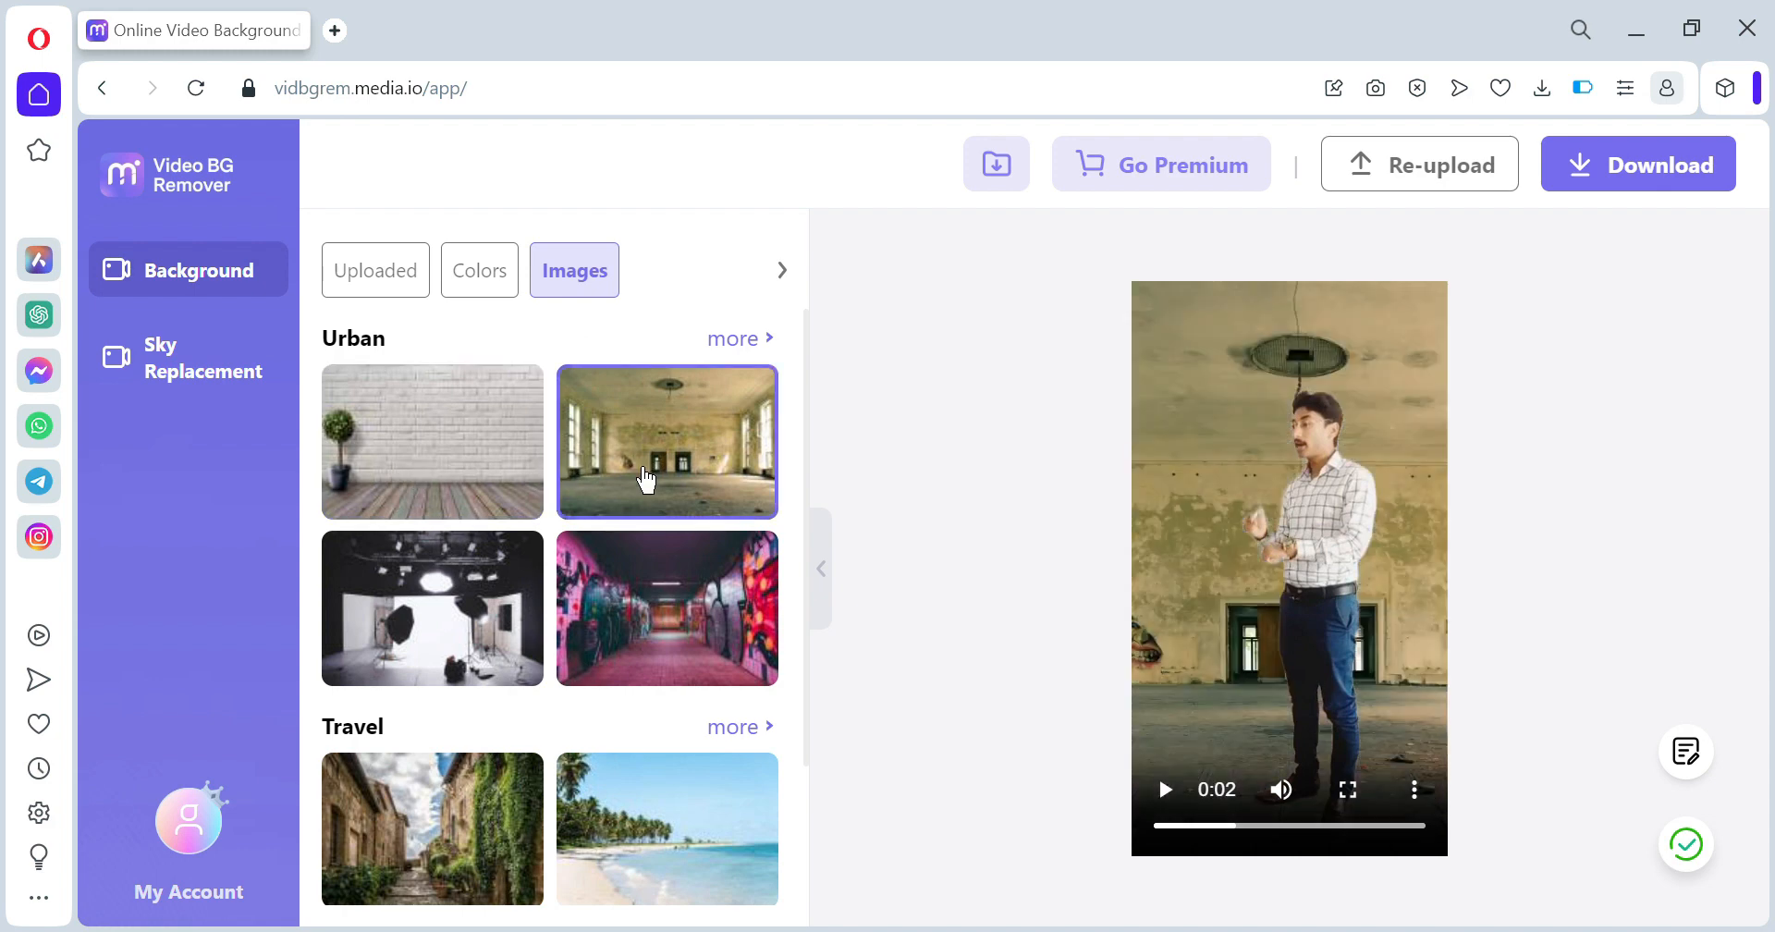
left_click(642, 637)
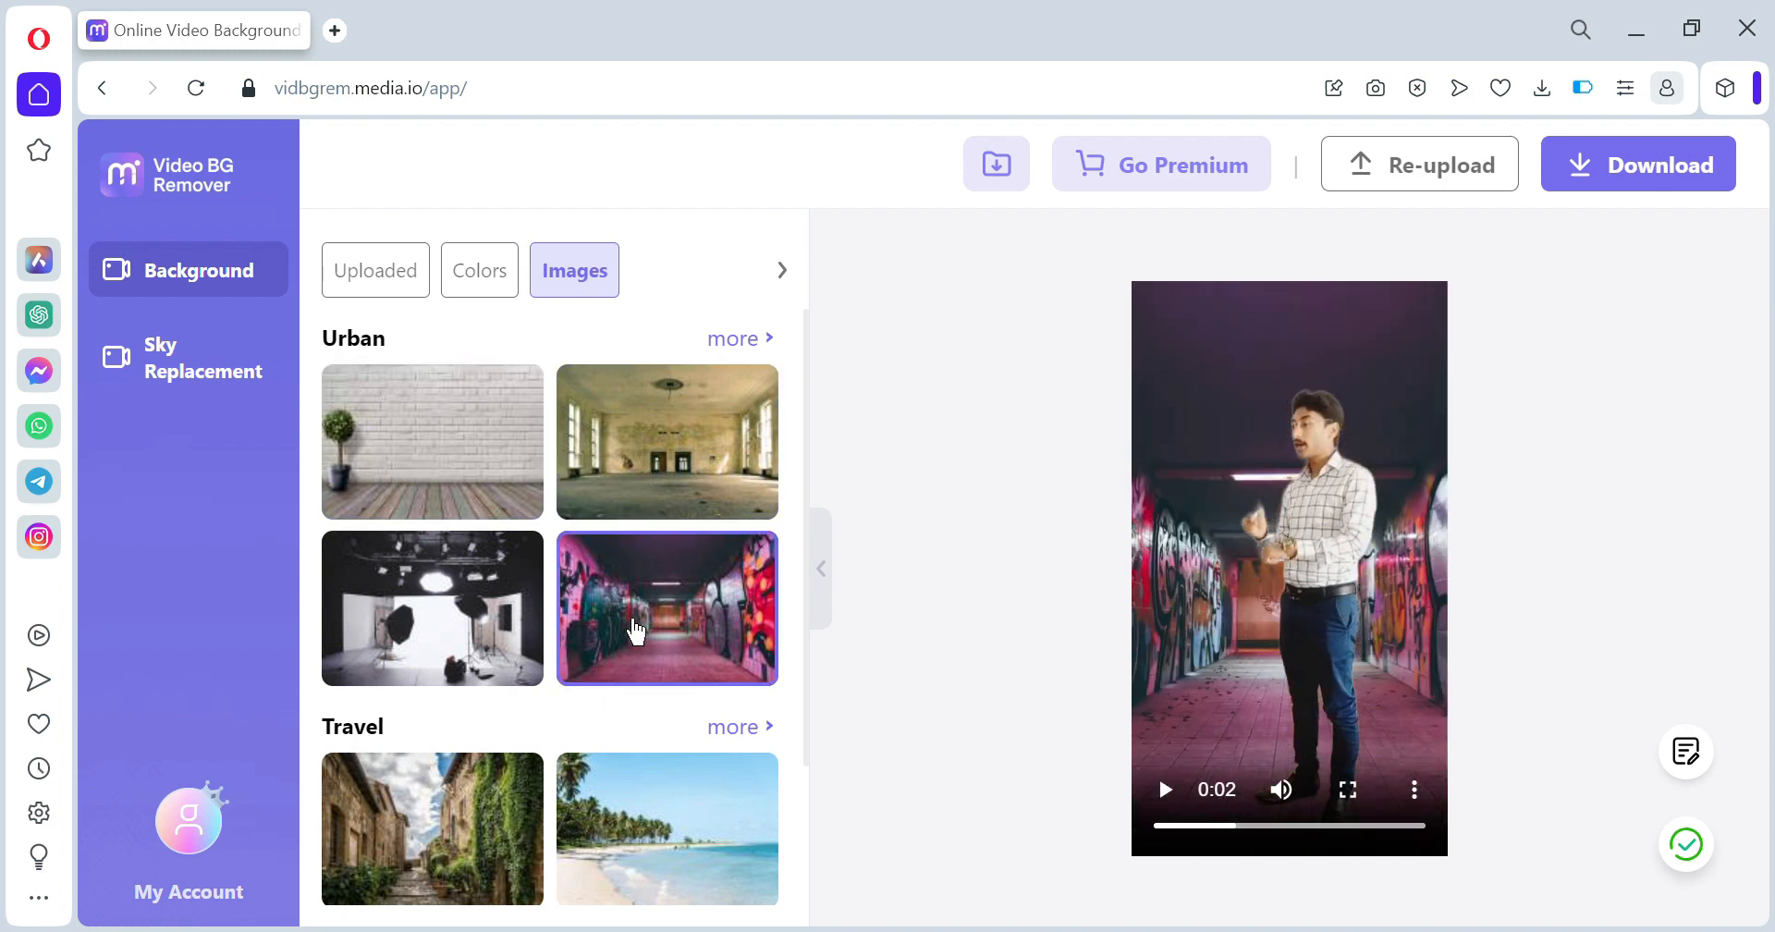
left_click(471, 626)
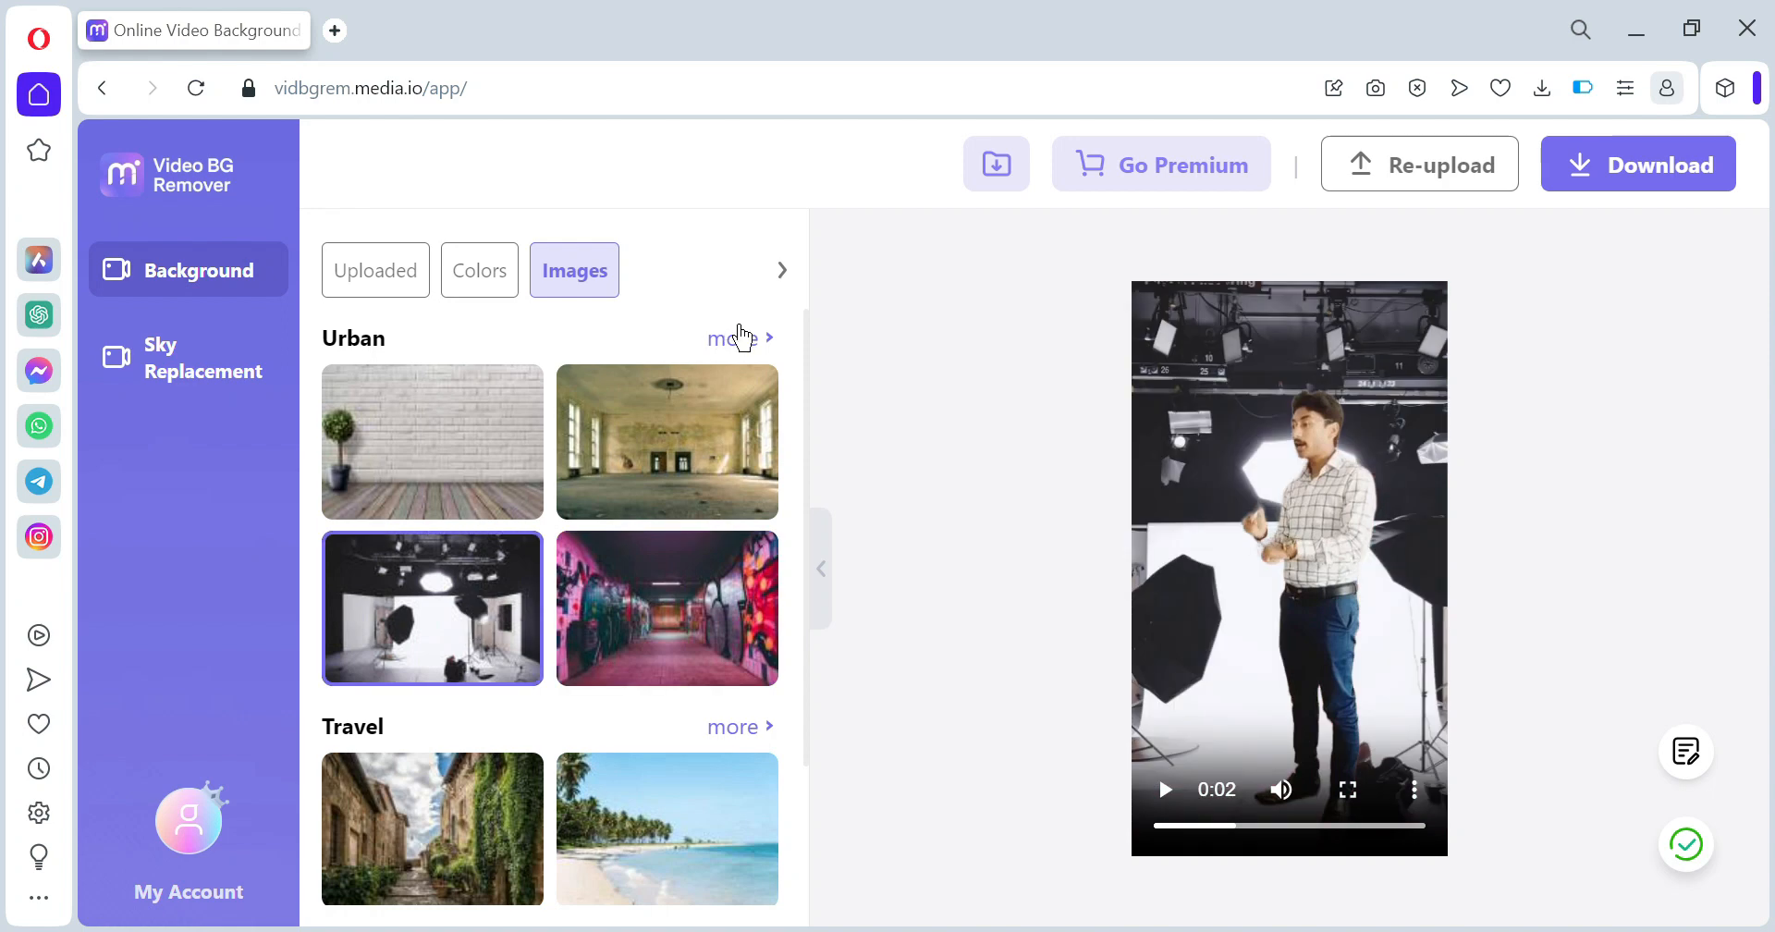
left_click(419, 473)
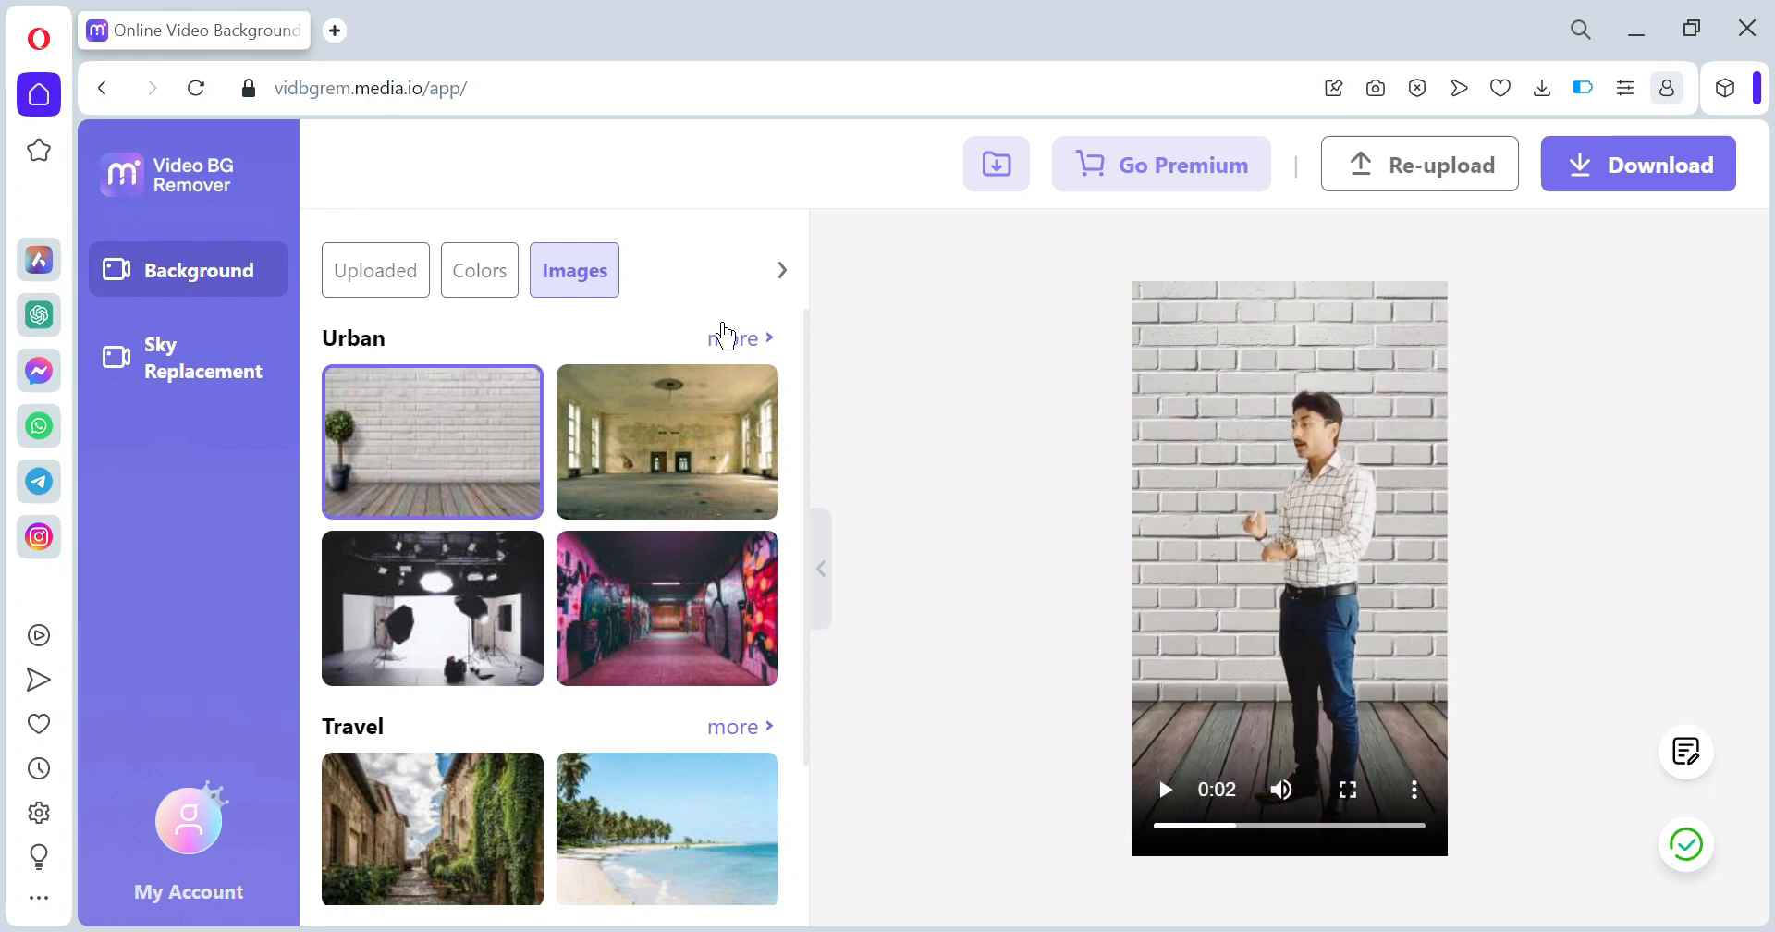
left_click(370, 291)
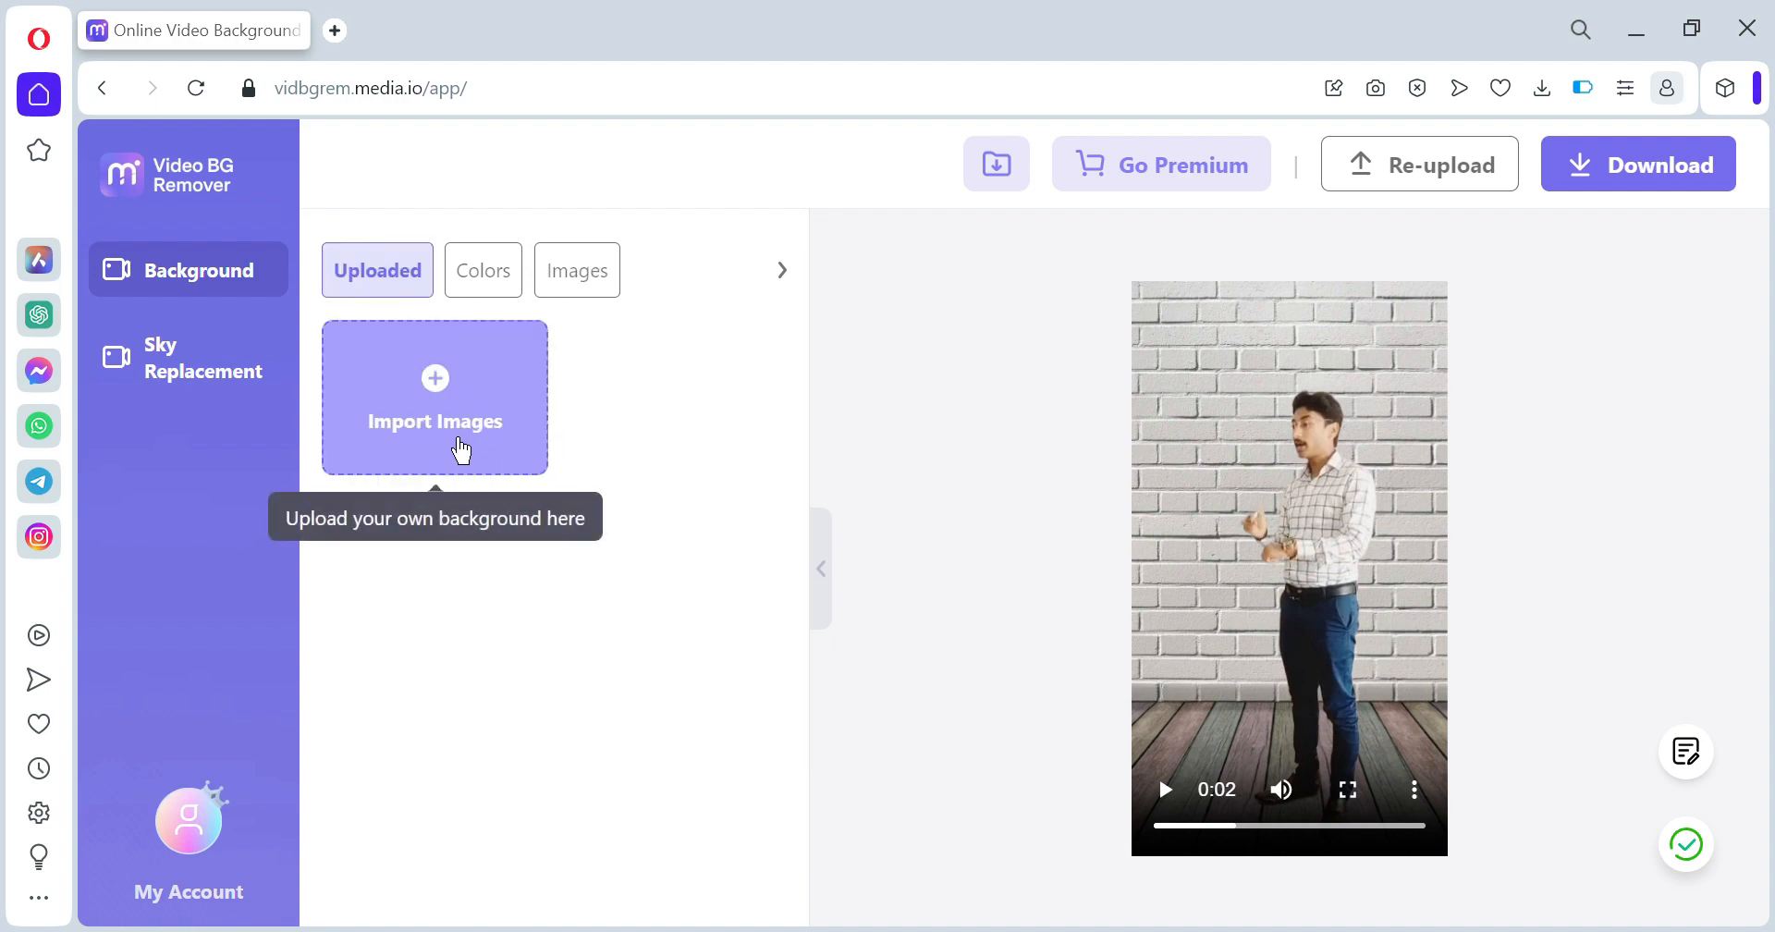
- Import peakpx.jpg and apply the city skyline as the video background
left_click(448, 403)
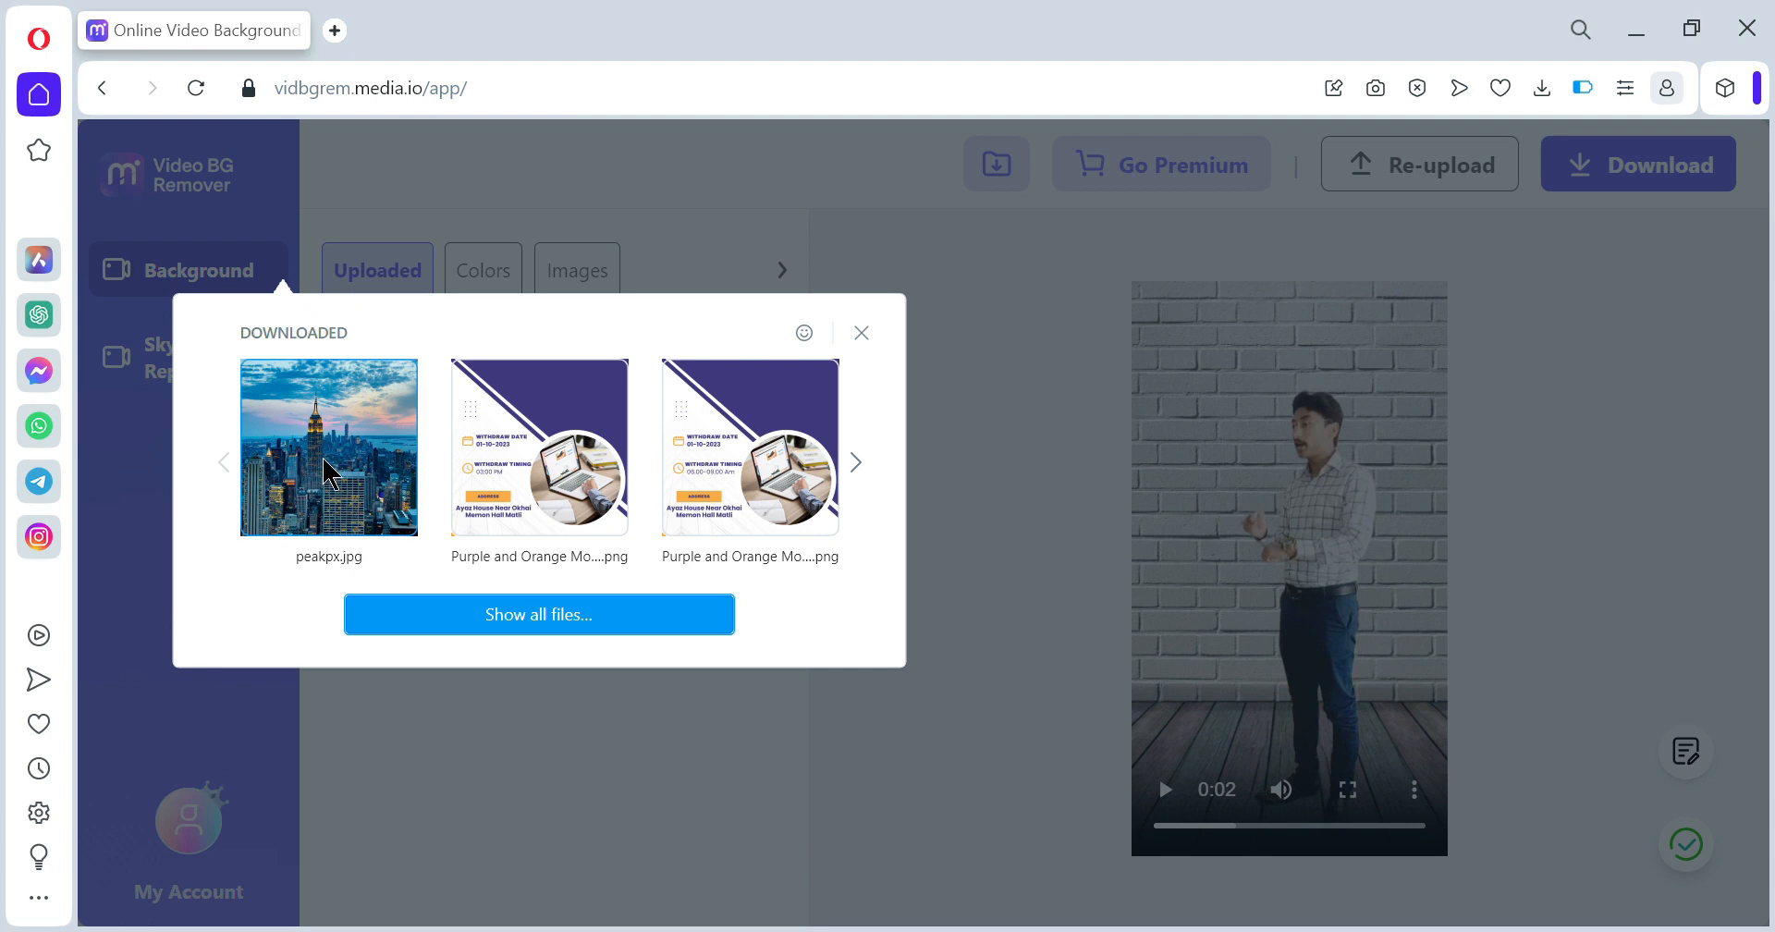
left_click(330, 476)
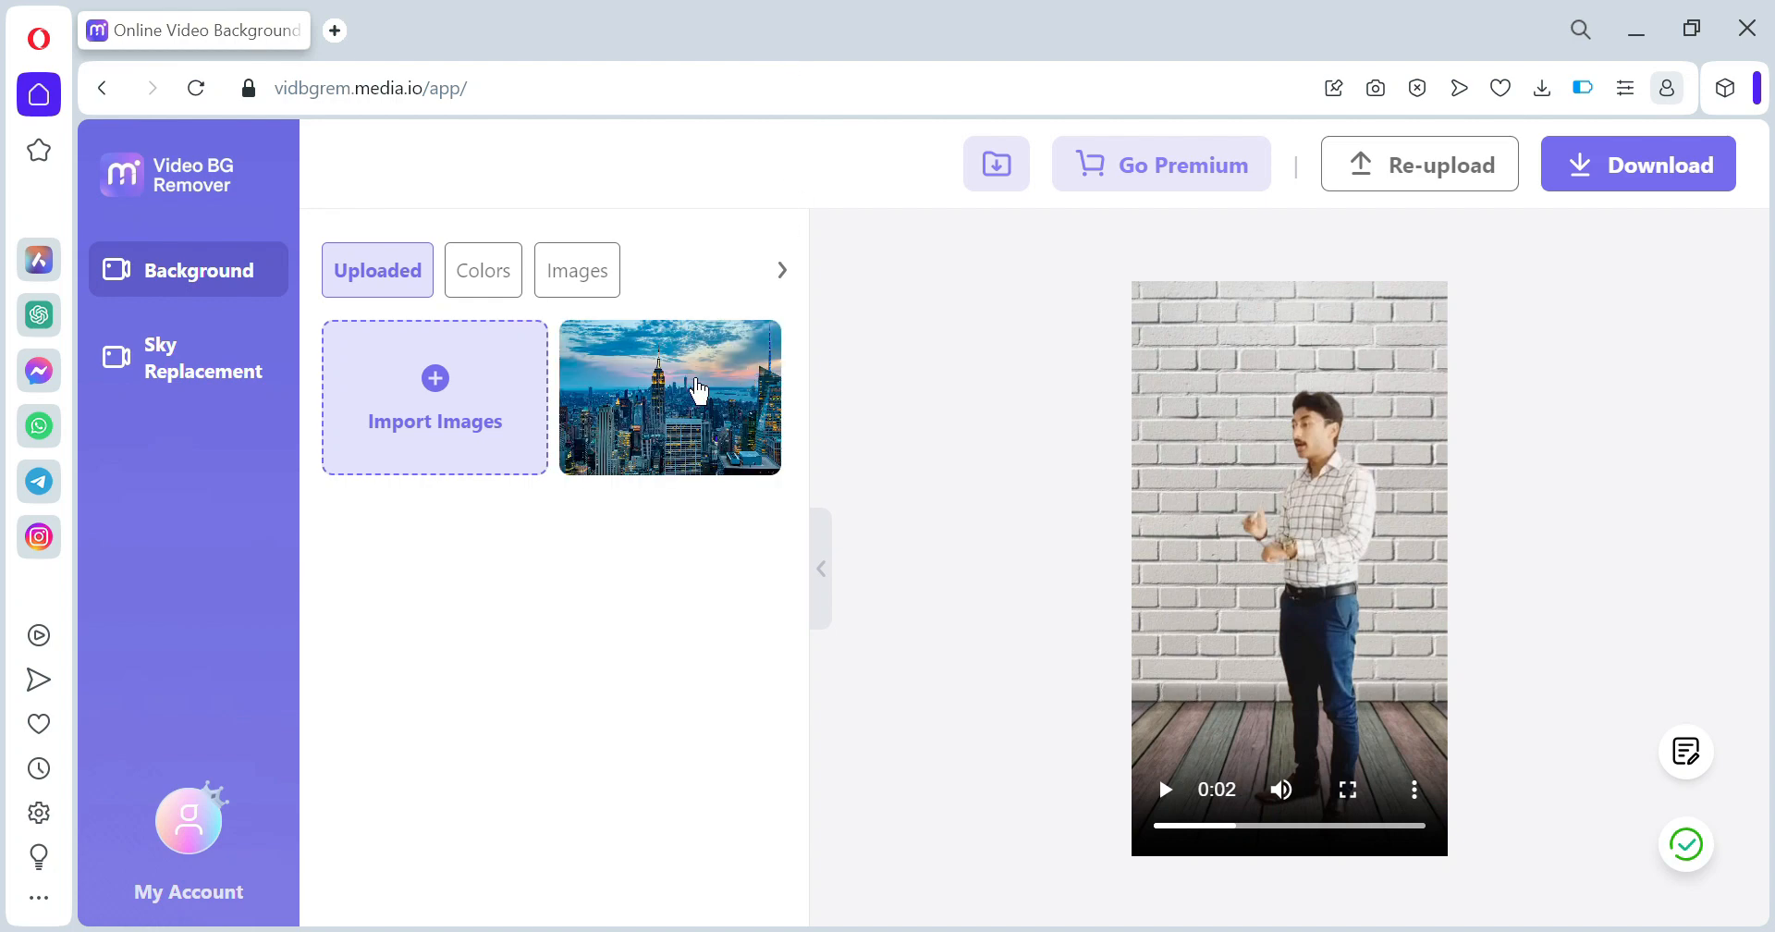
left_click(670, 395)
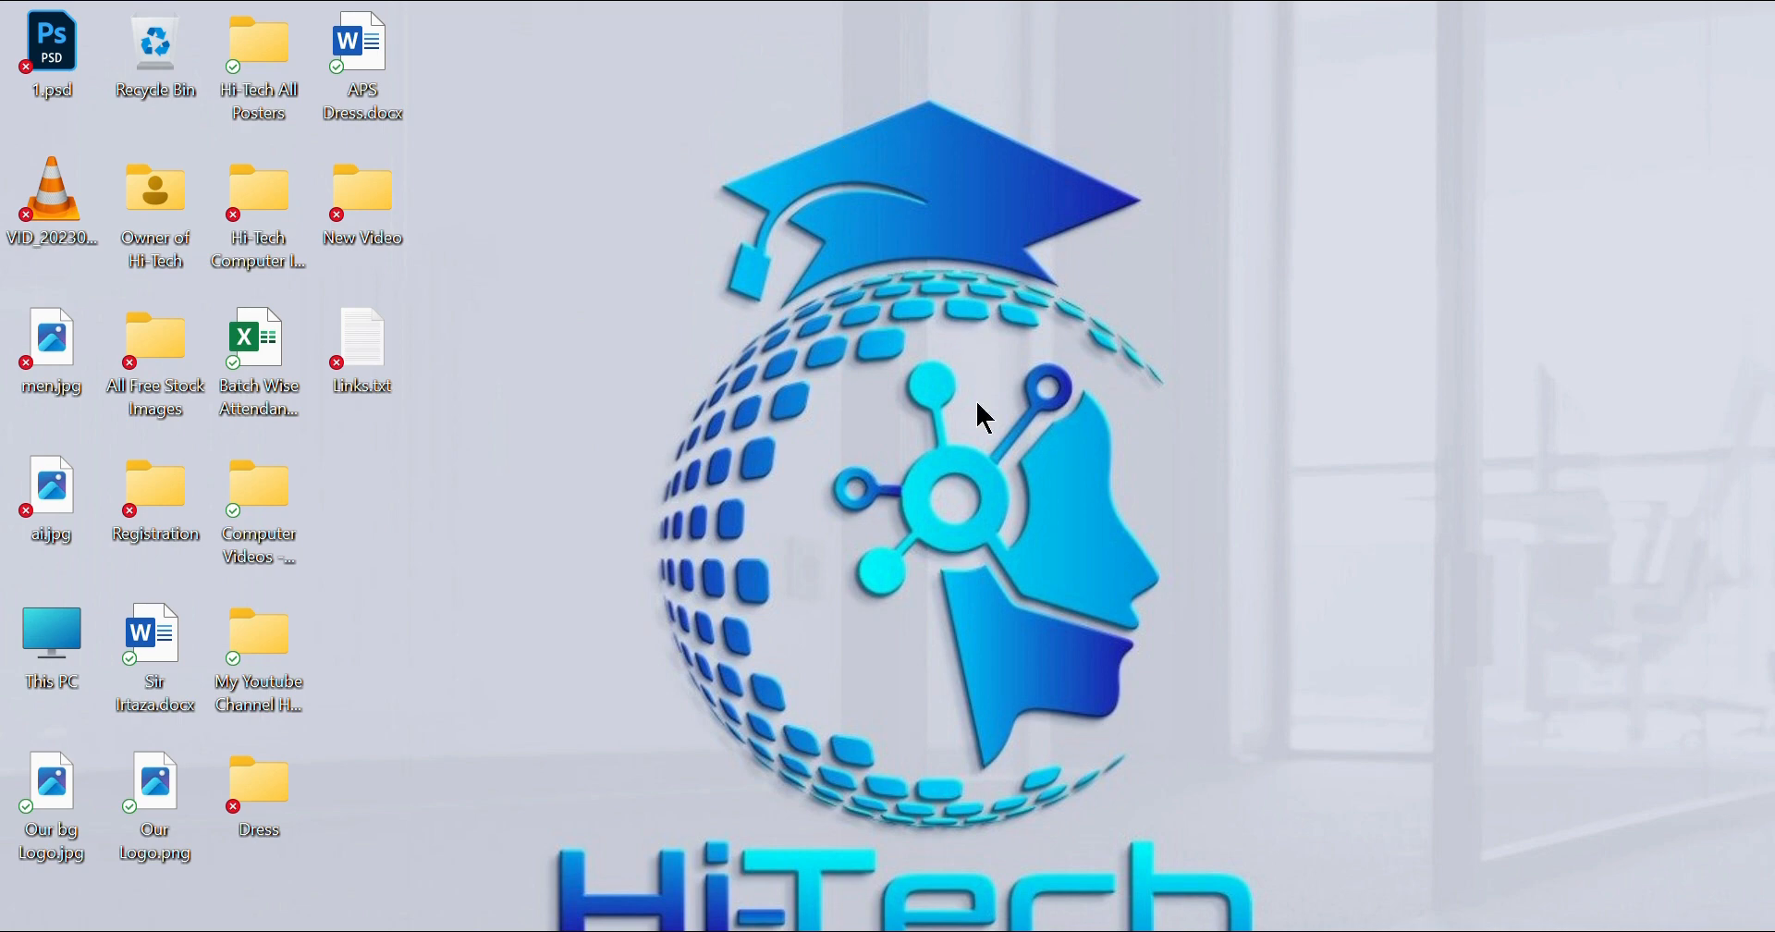
- Open Adobe Podcast's Enhance Speech tool in Opera, then minimize the browser
left_click(1121, 930)
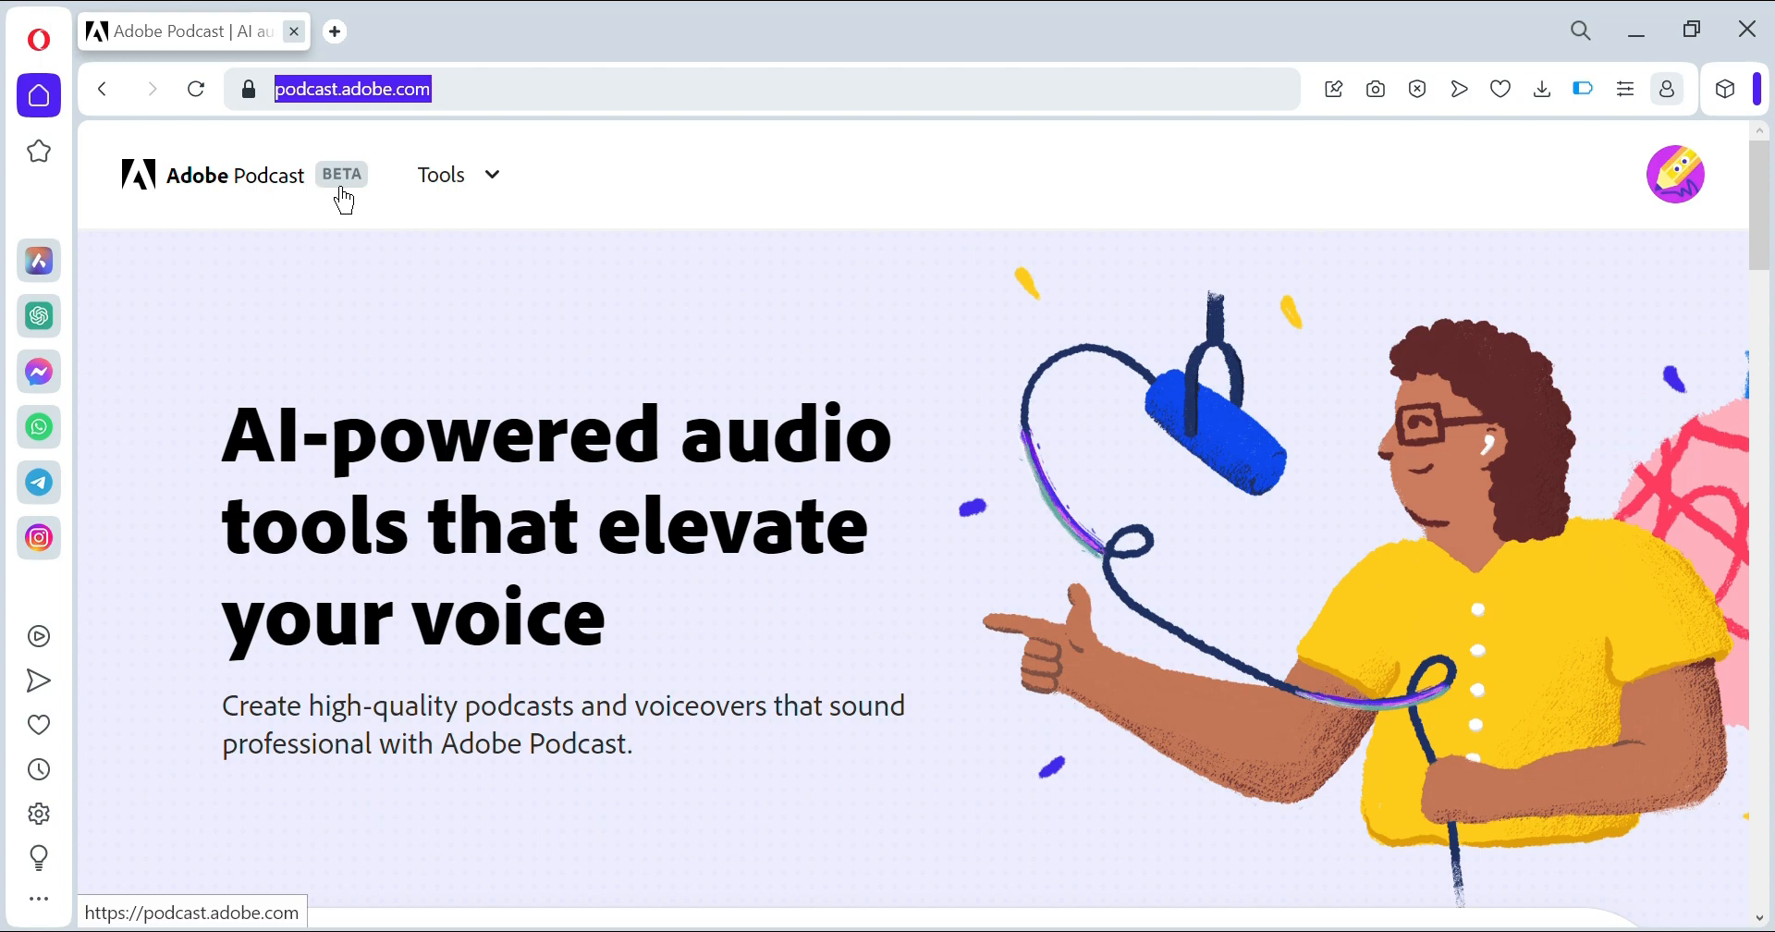
key("ctrl+l")
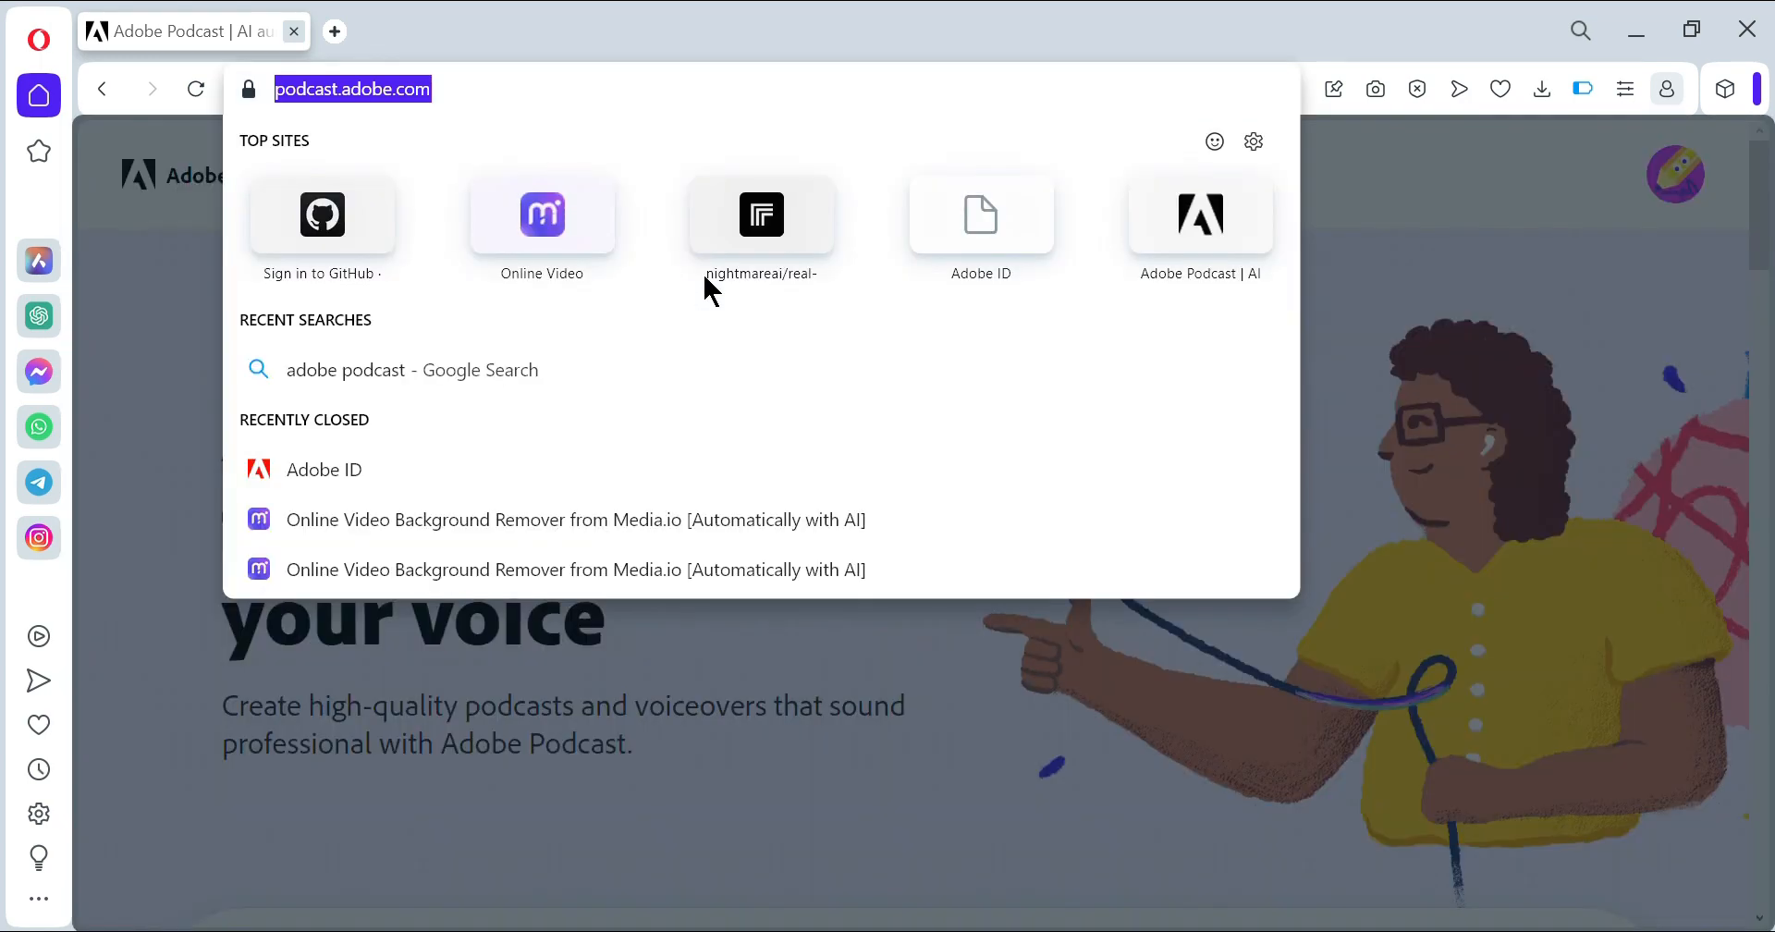
left_click(1601, 277)
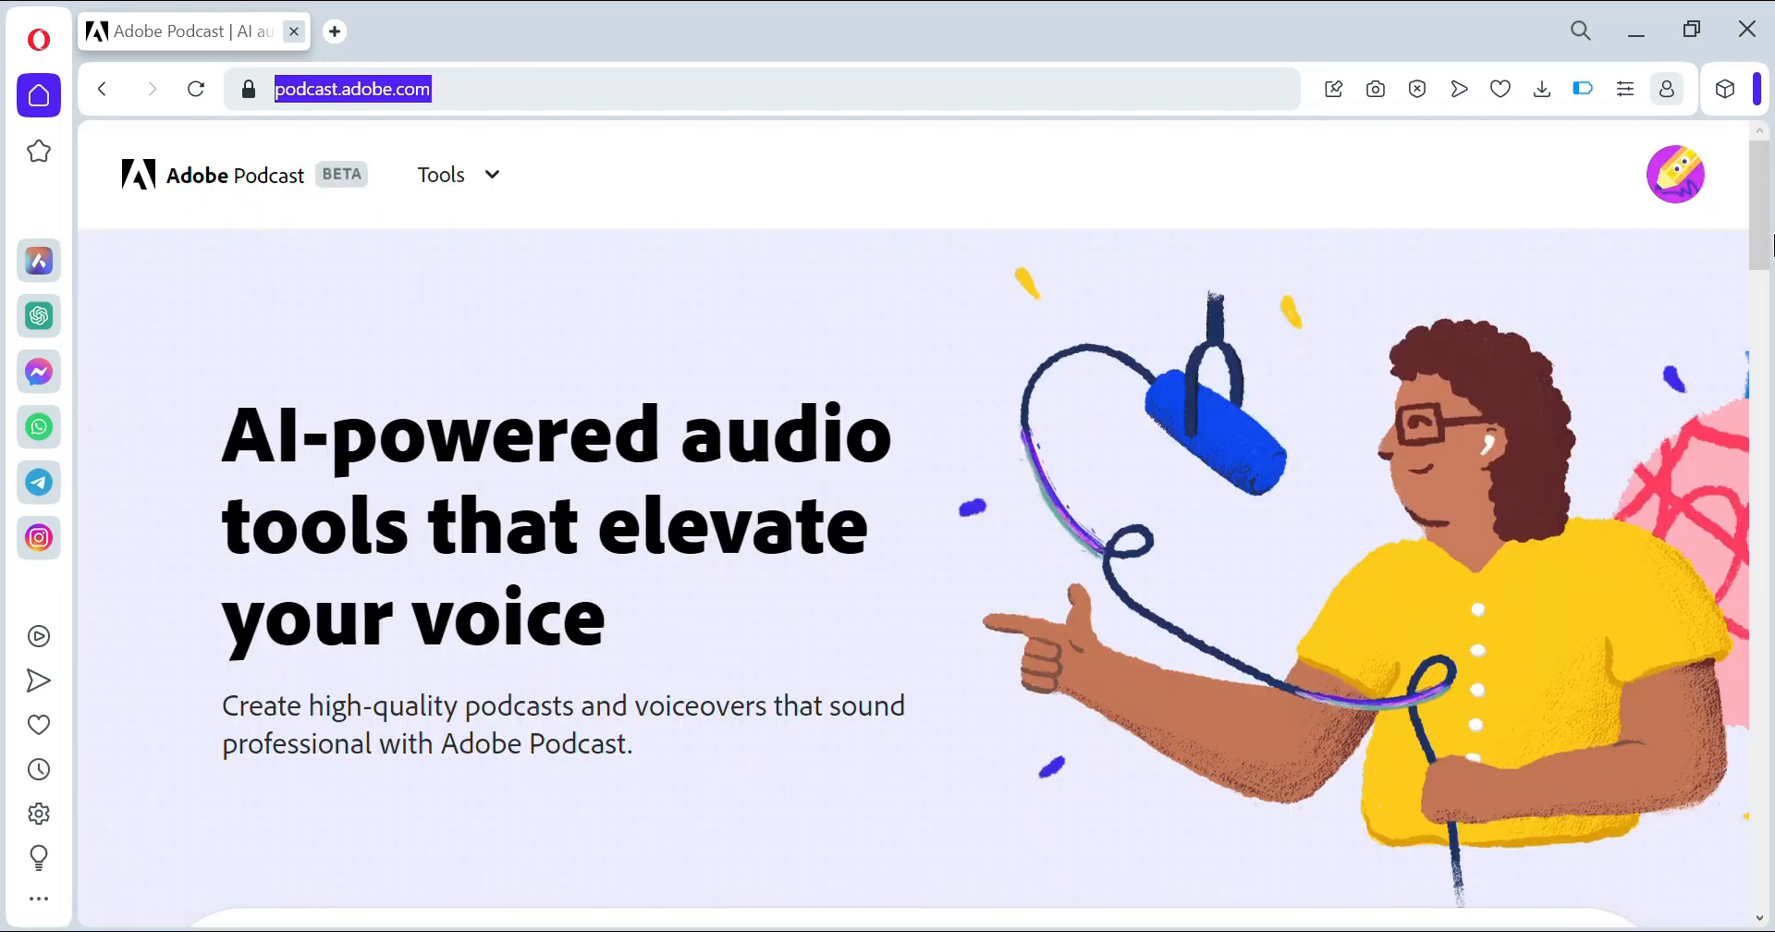
left_click_drag(1764, 233, 1759, 366)
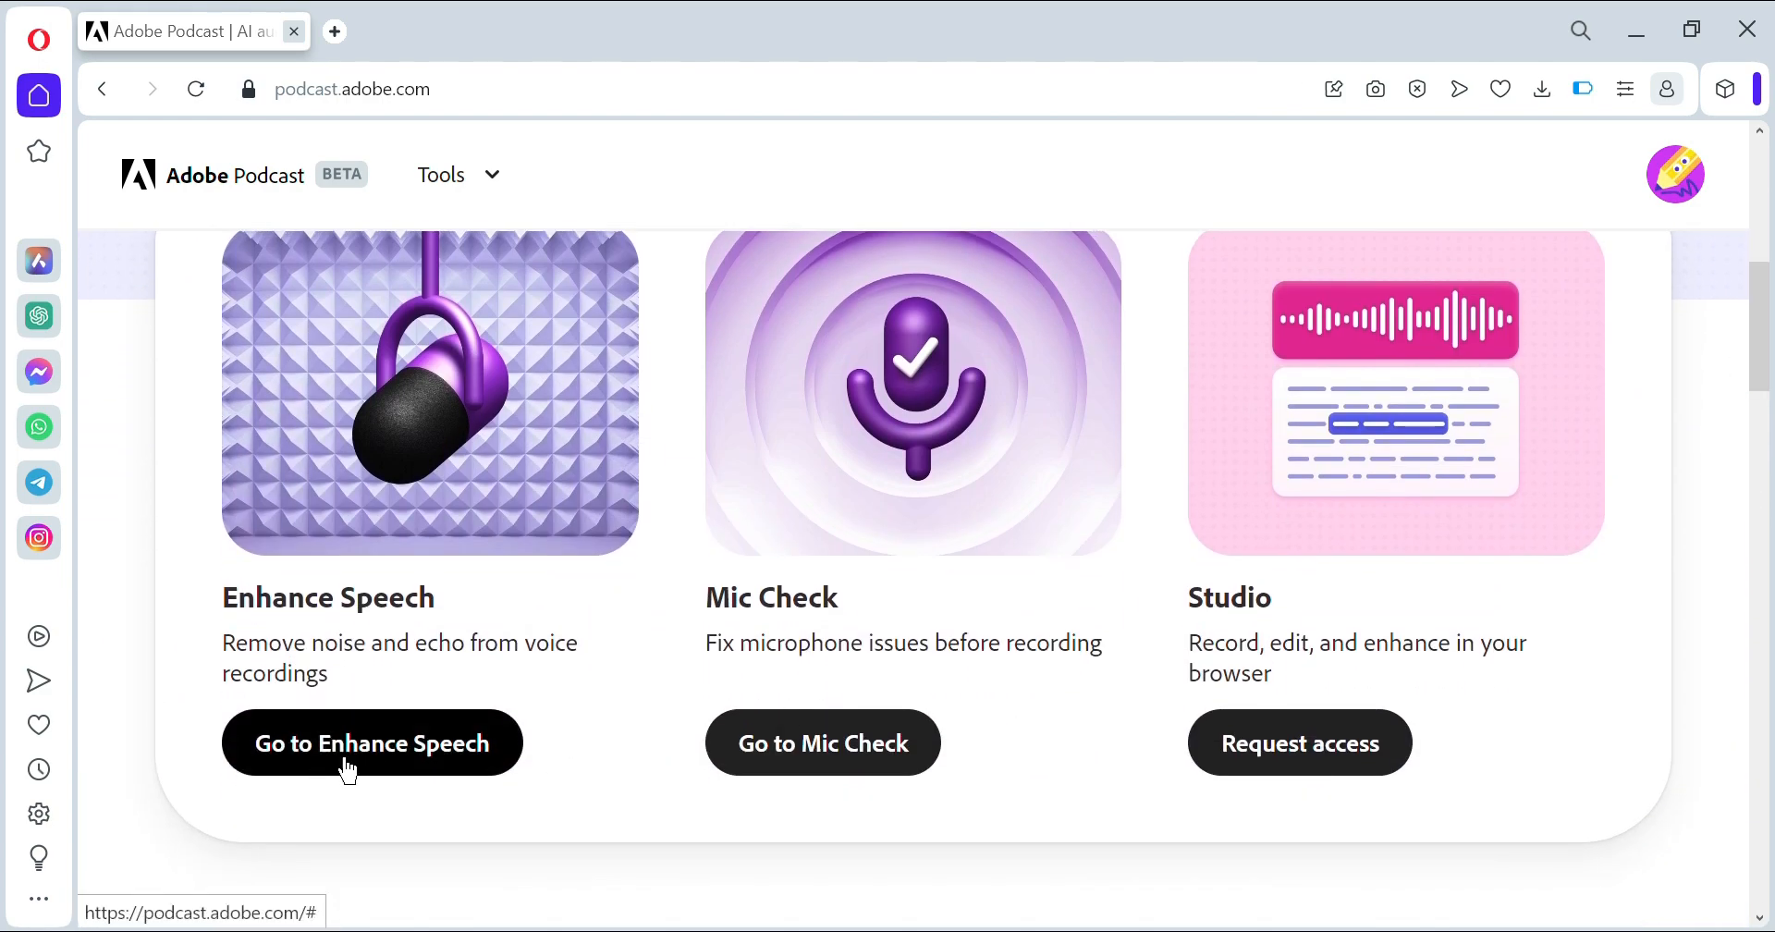
left_click(374, 756)
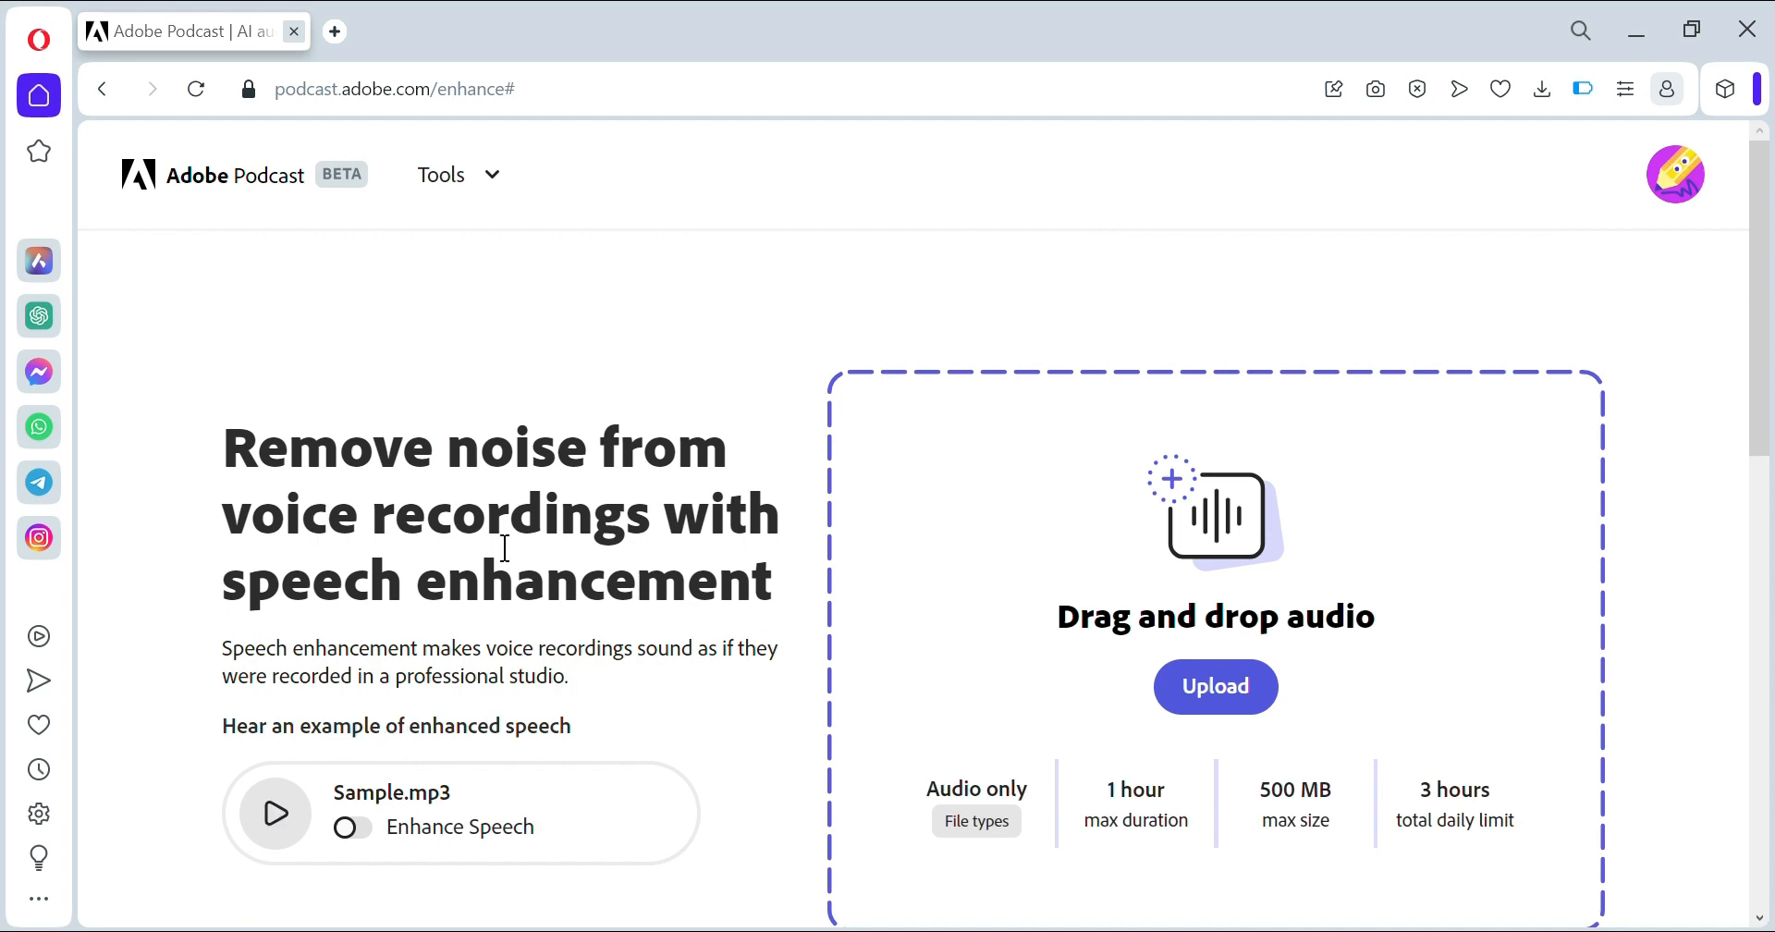
left_click(1636, 39)
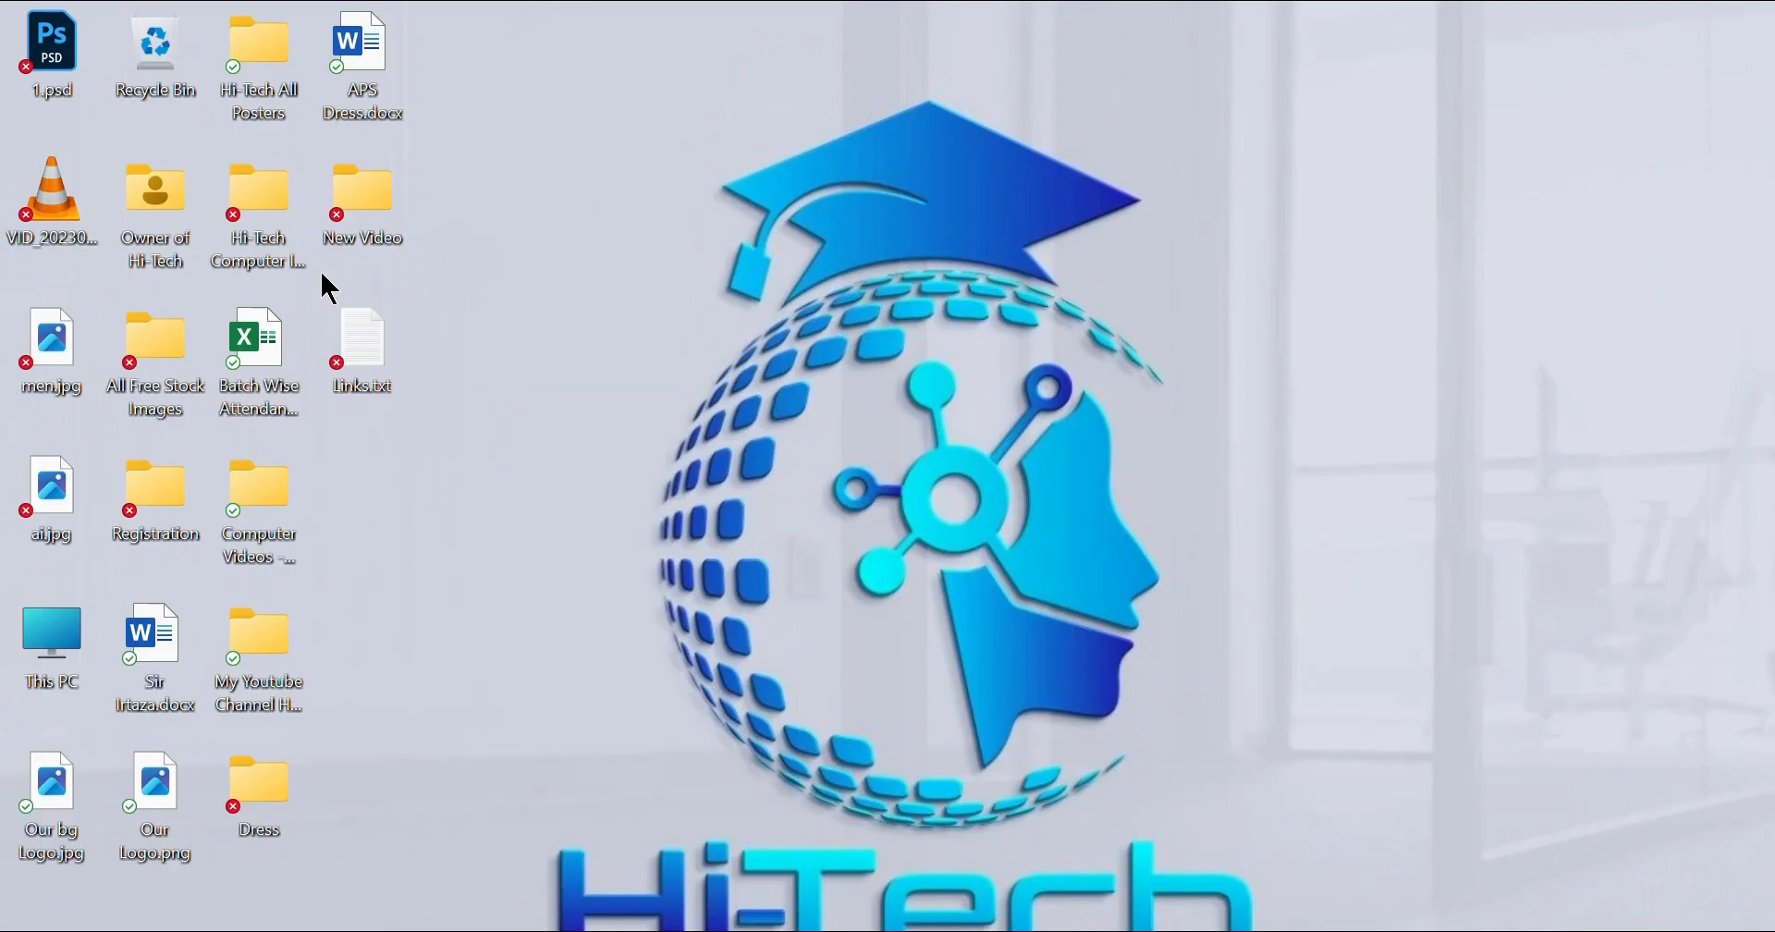
- Play the 1.m4a voice recording from the New Video folder, then pause it
double_click(367, 220)
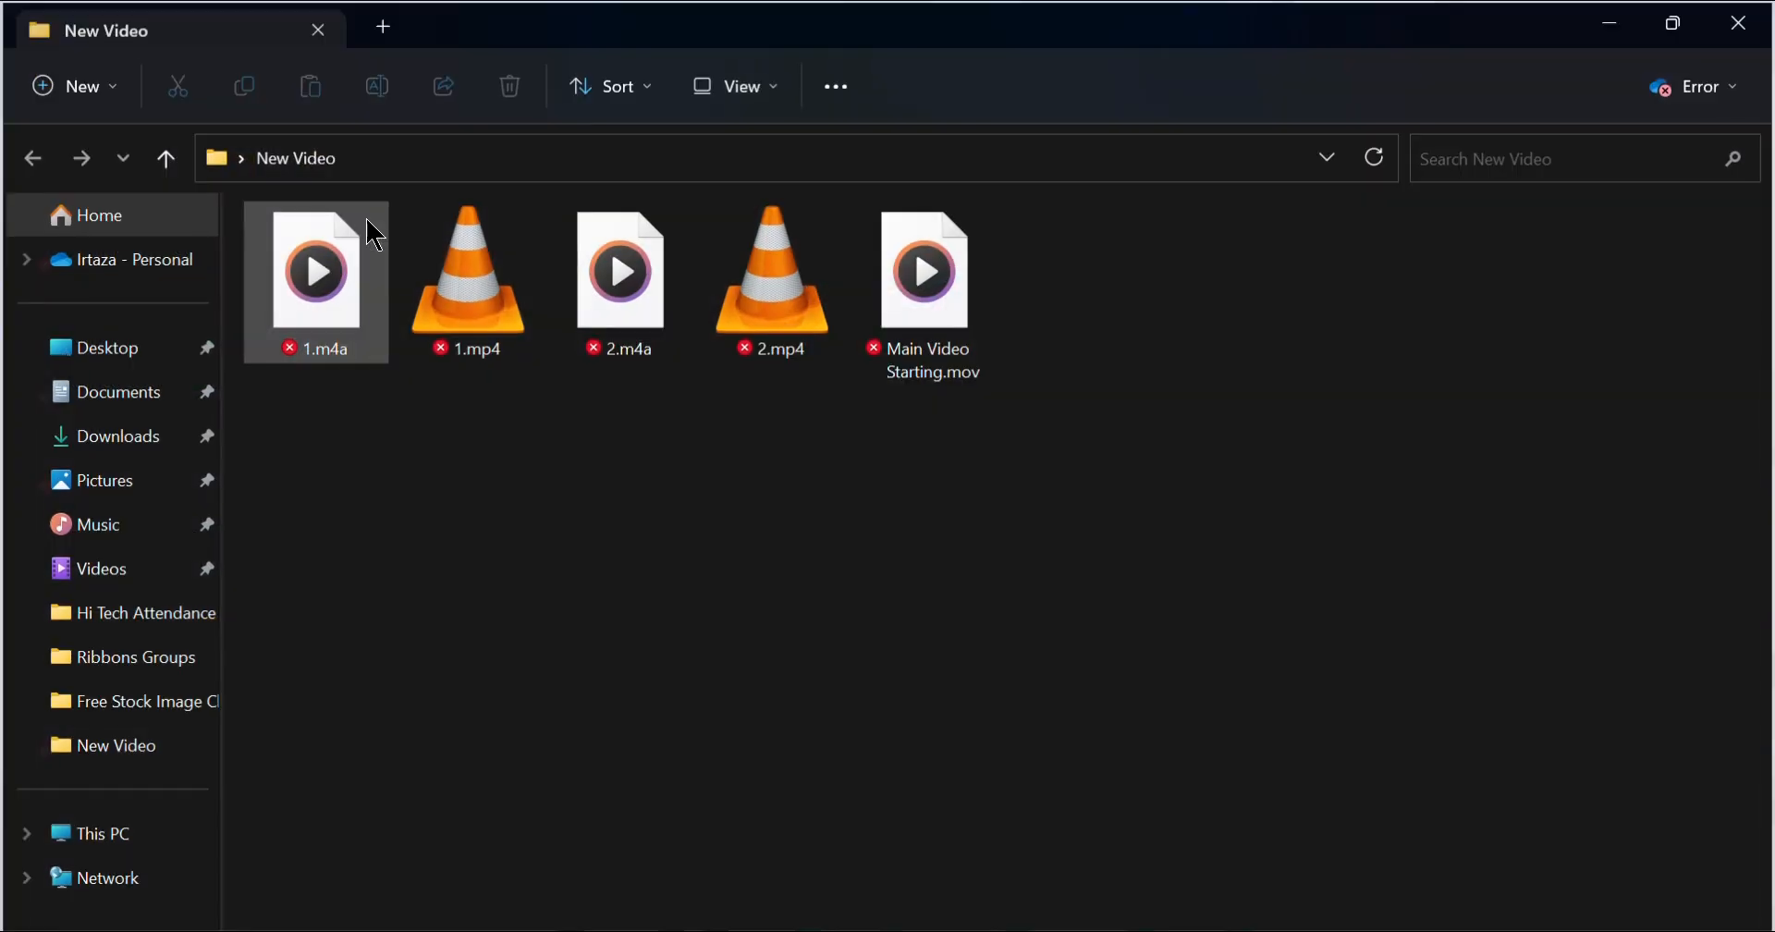
double_click(315, 268)
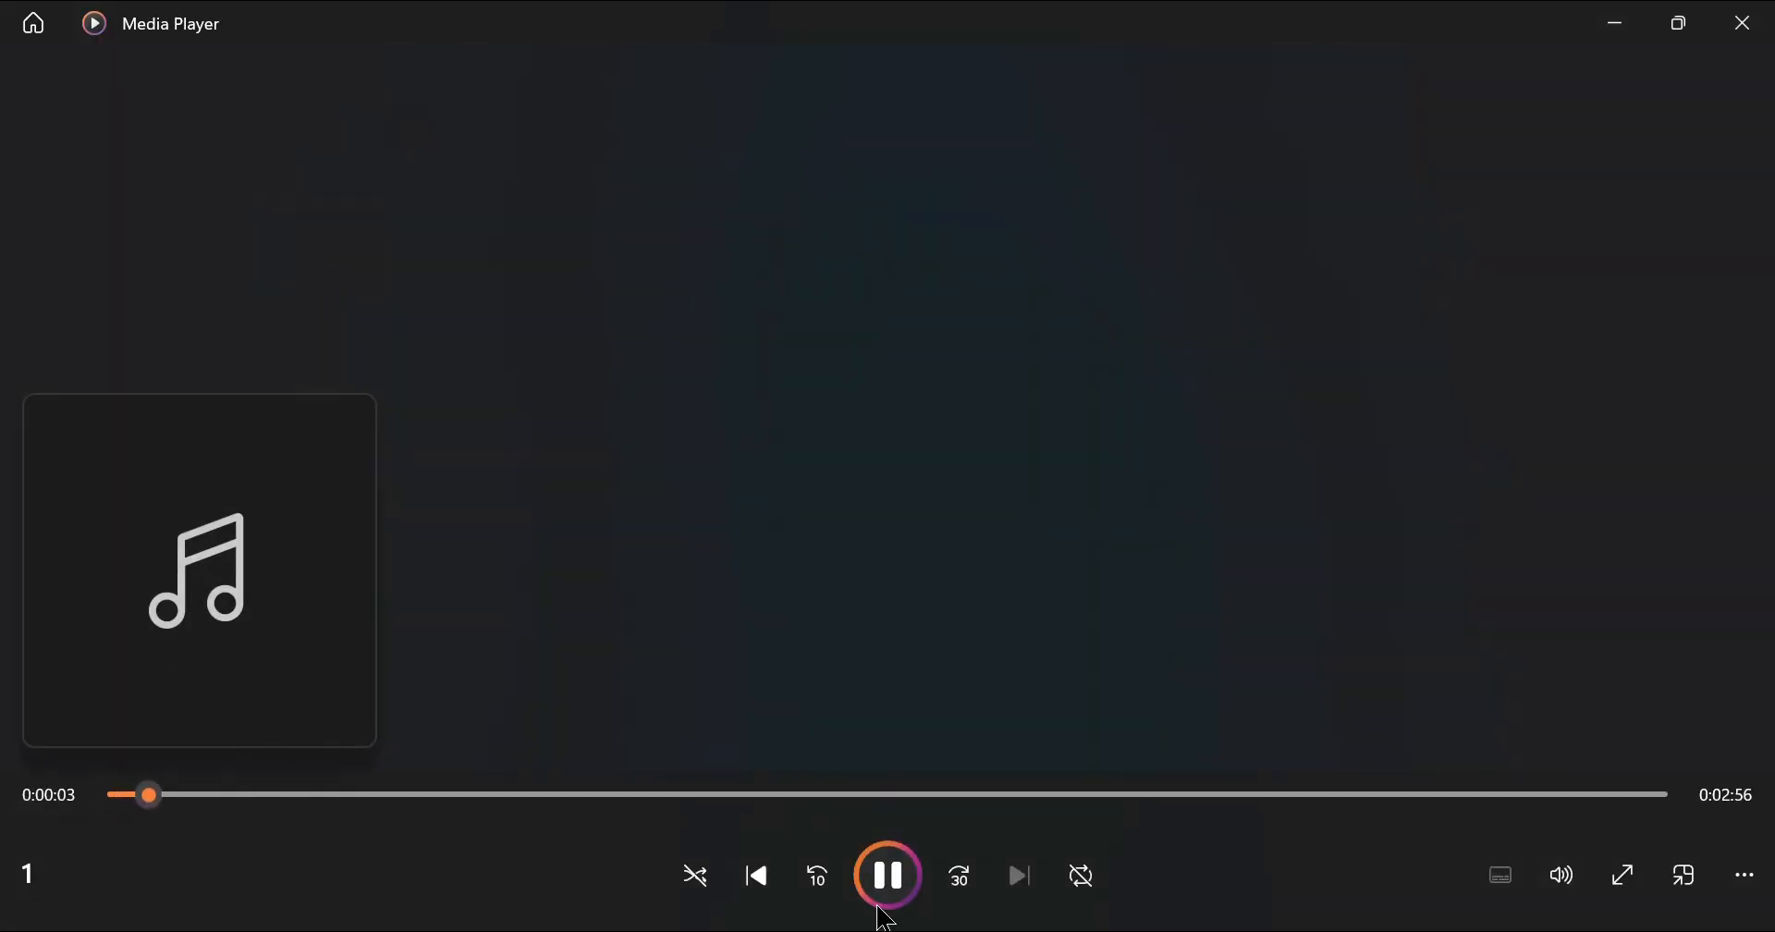
left_click(903, 886)
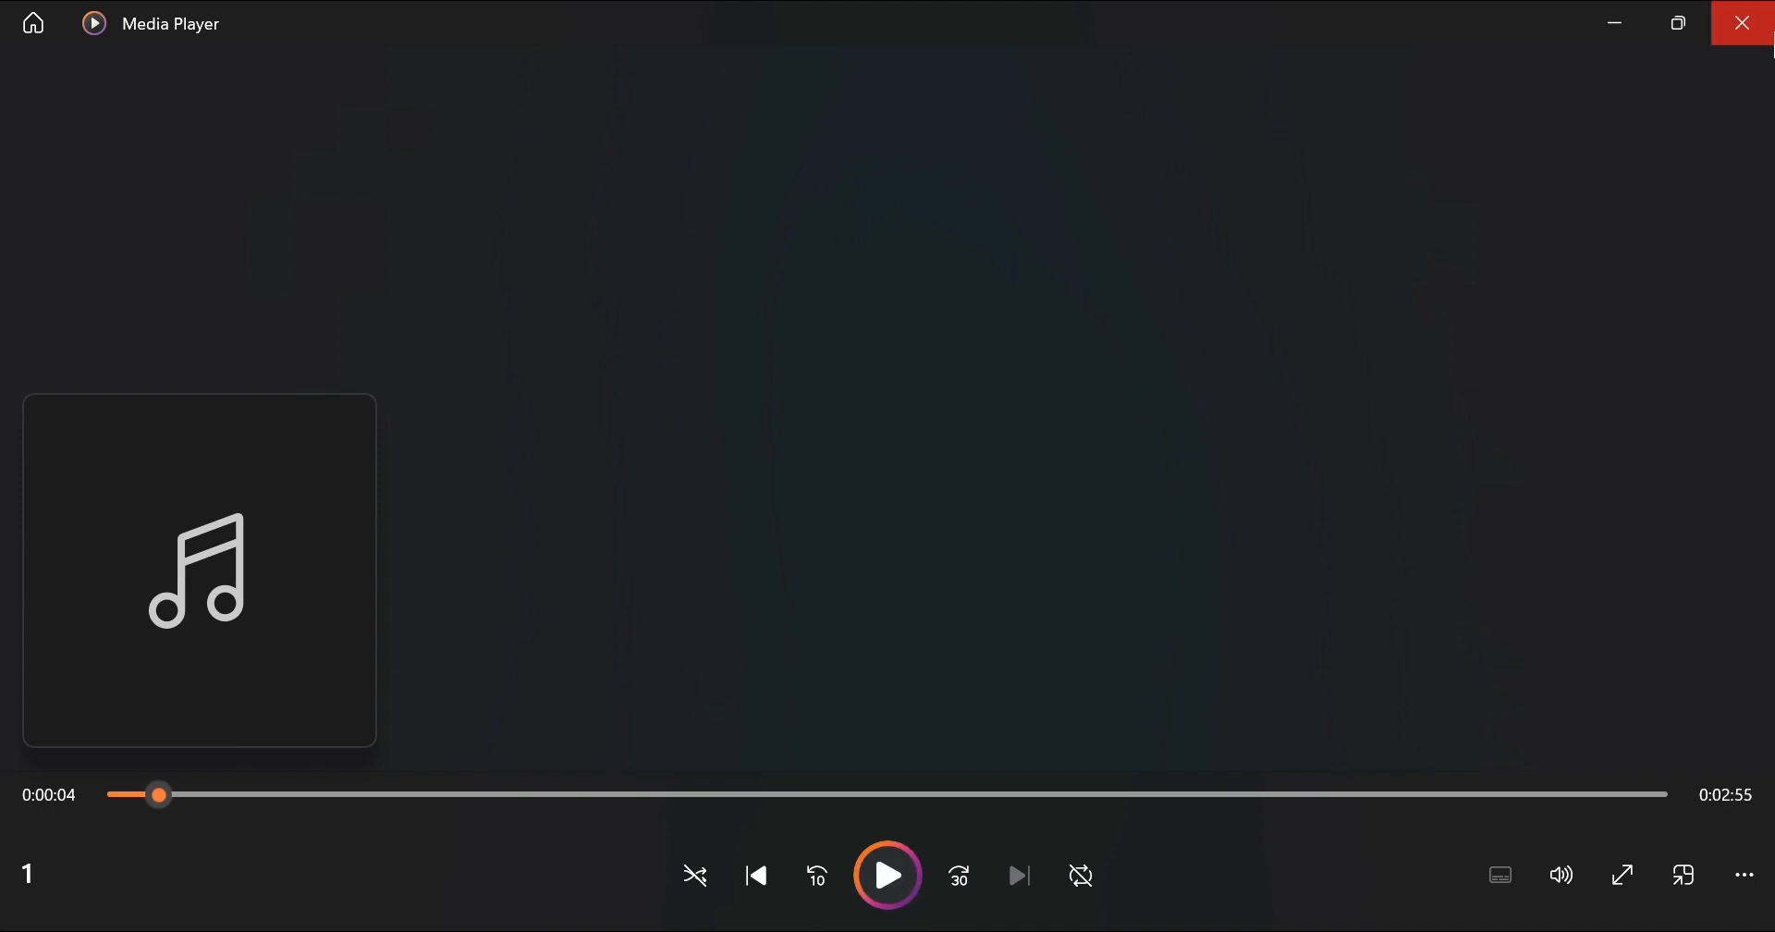
- Close the media player and New Video folder and return to Adobe Podcast in Opera
left_click(1757, 42)
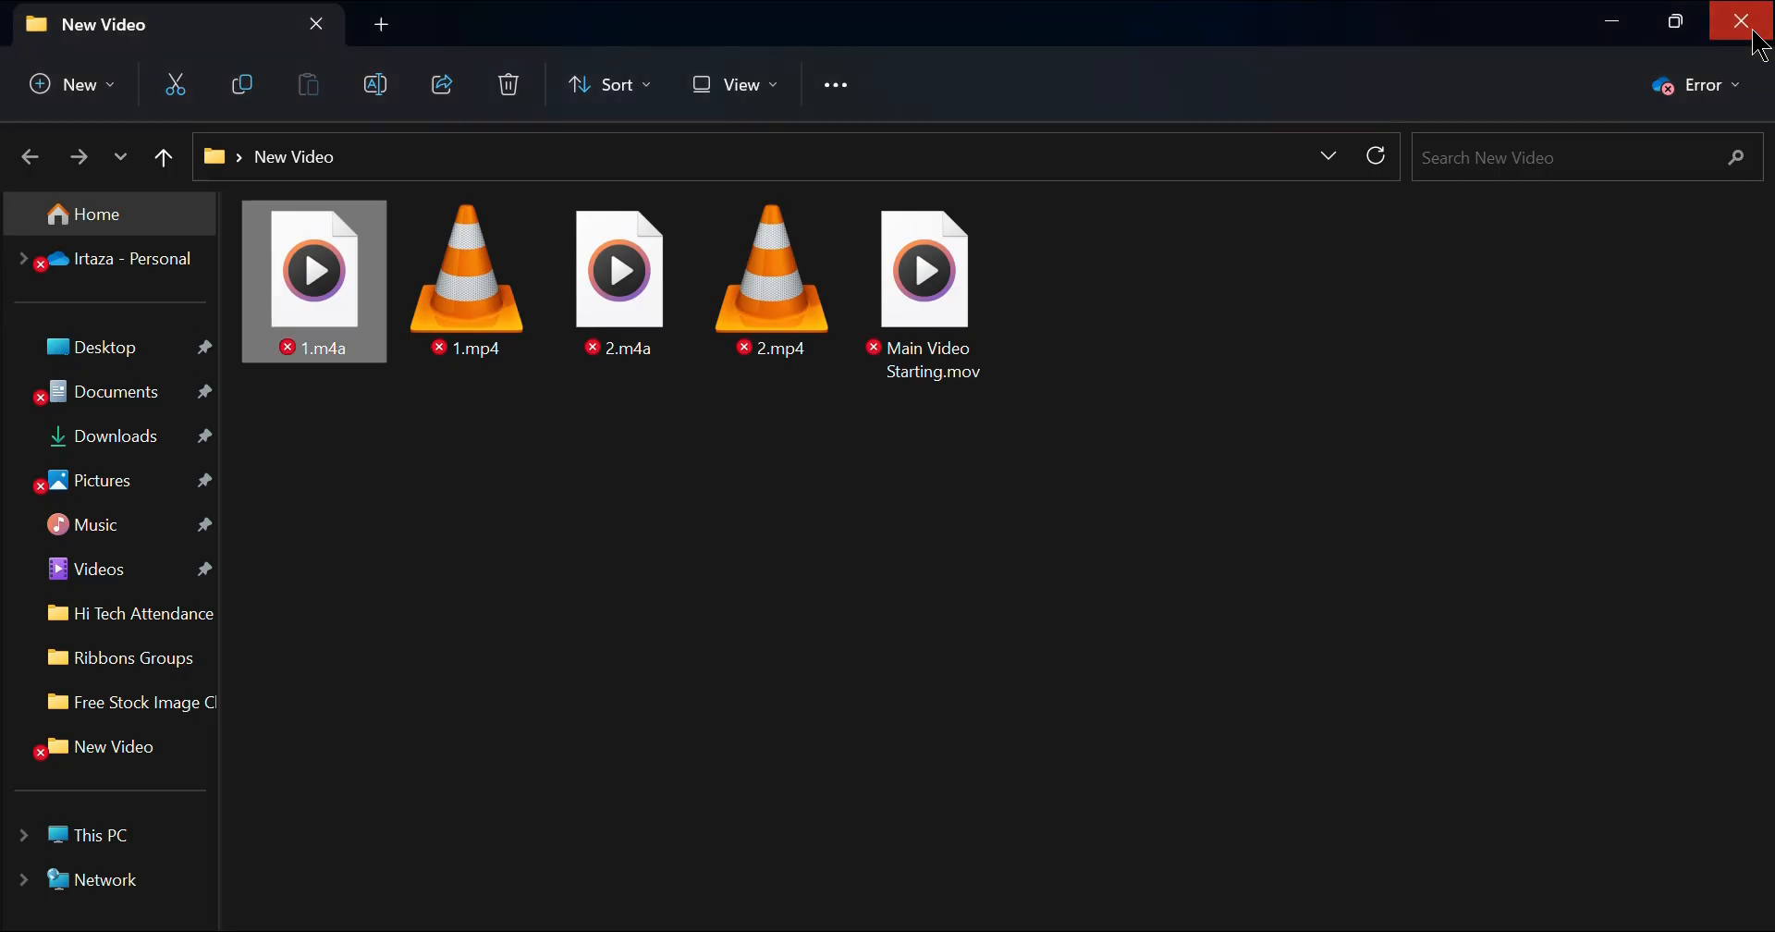
left_click(1756, 37)
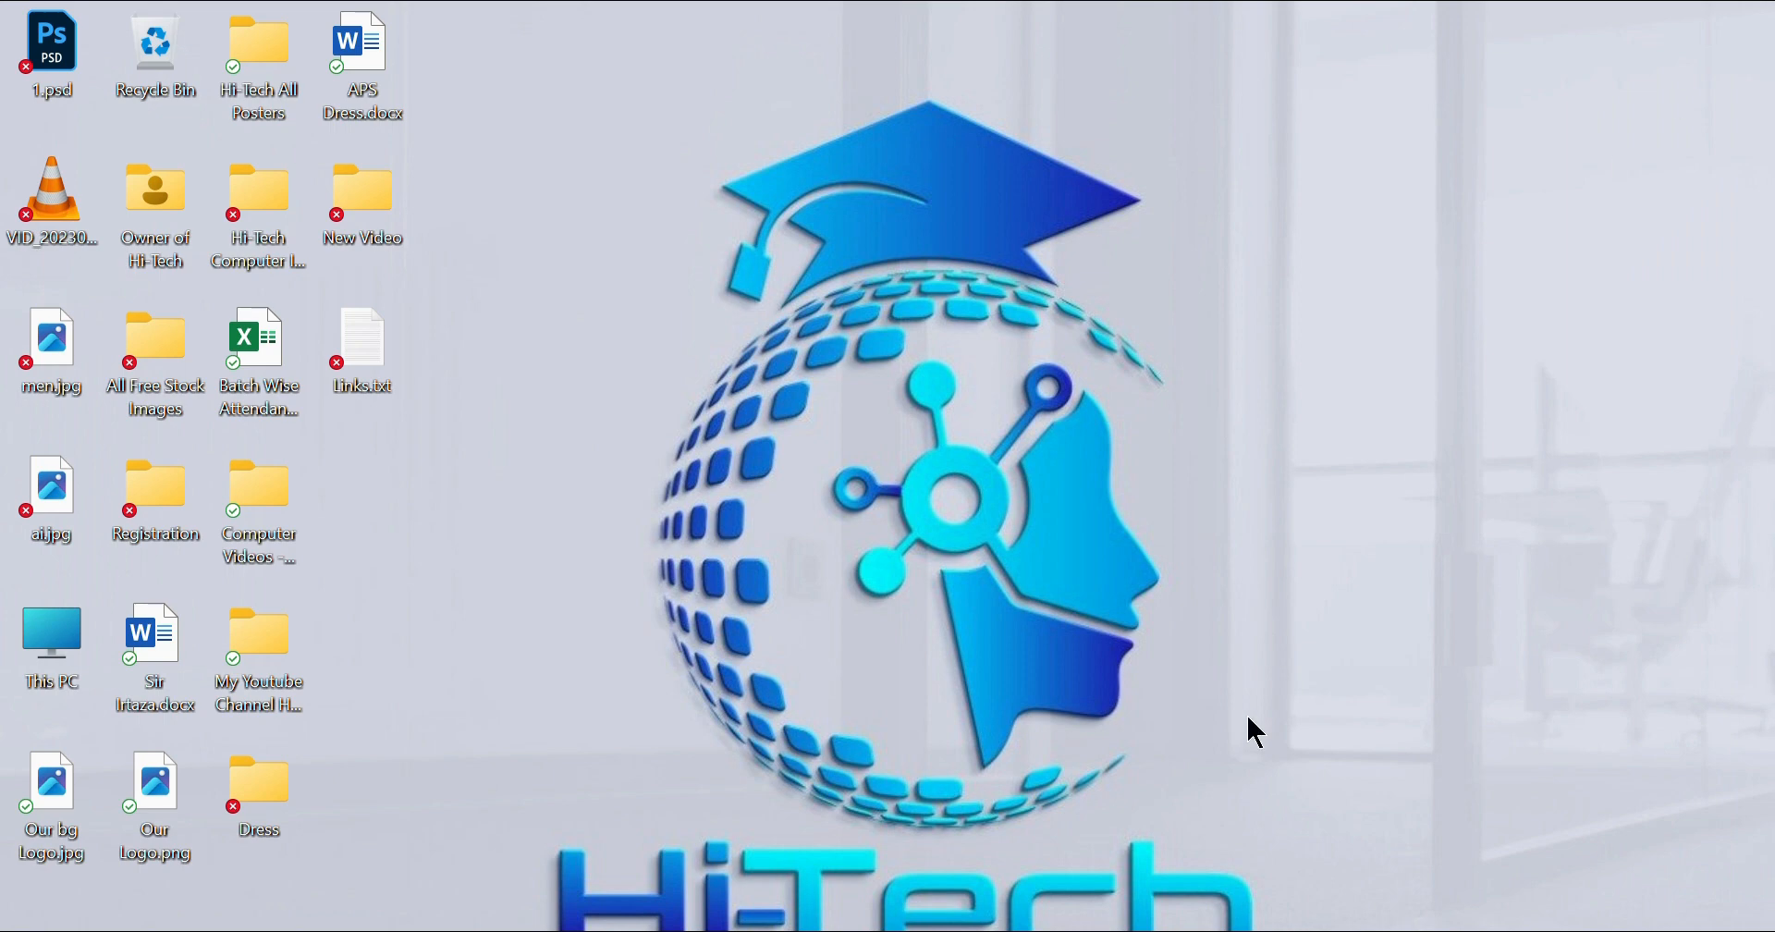
left_click(1104, 929)
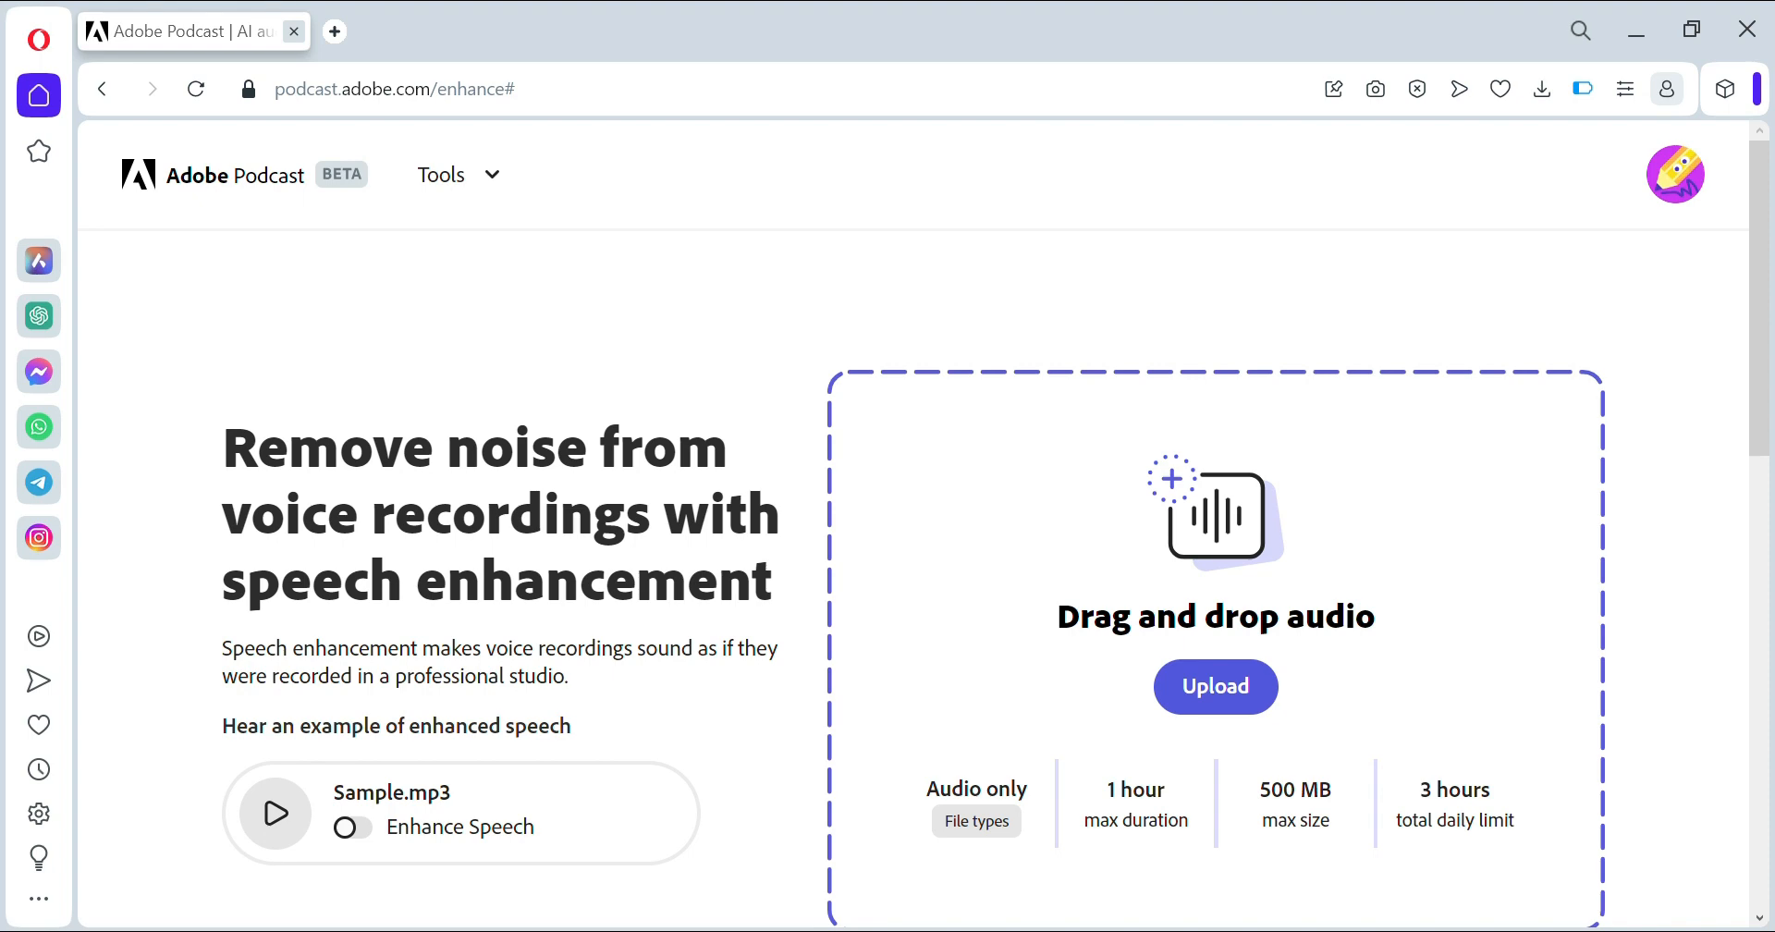
- Start an upload and browse the Desktop with the file type set to All Files
left_click(1211, 700)
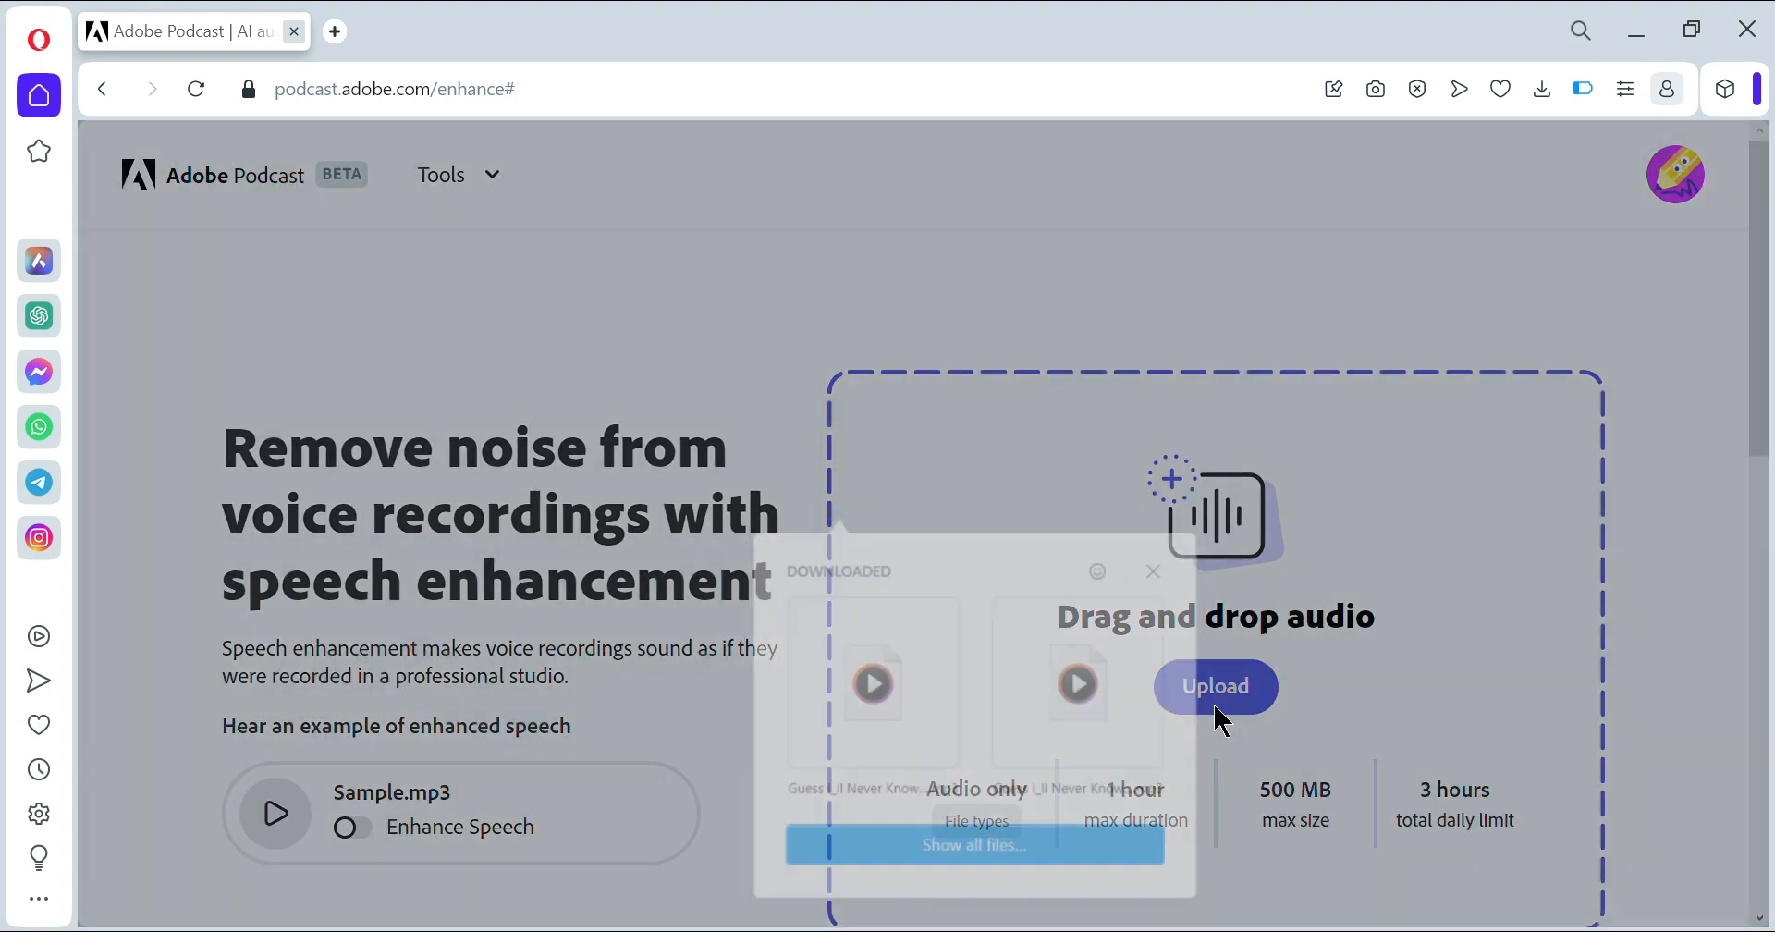
left_click(933, 850)
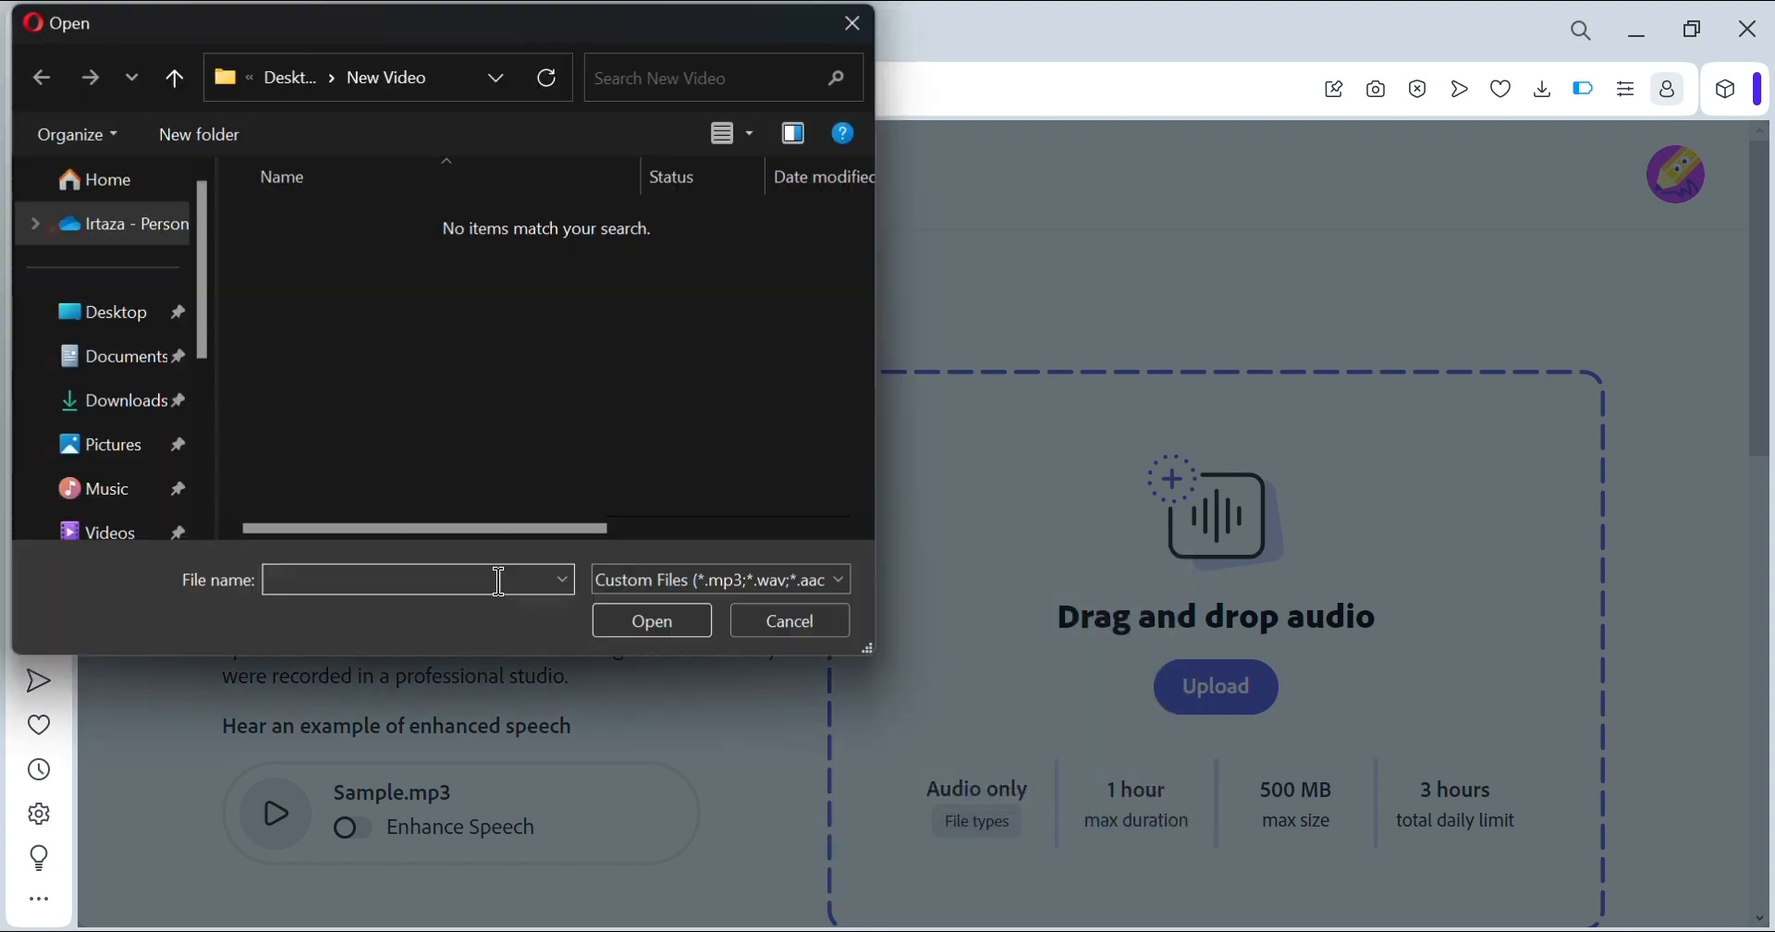
left_click(117, 312)
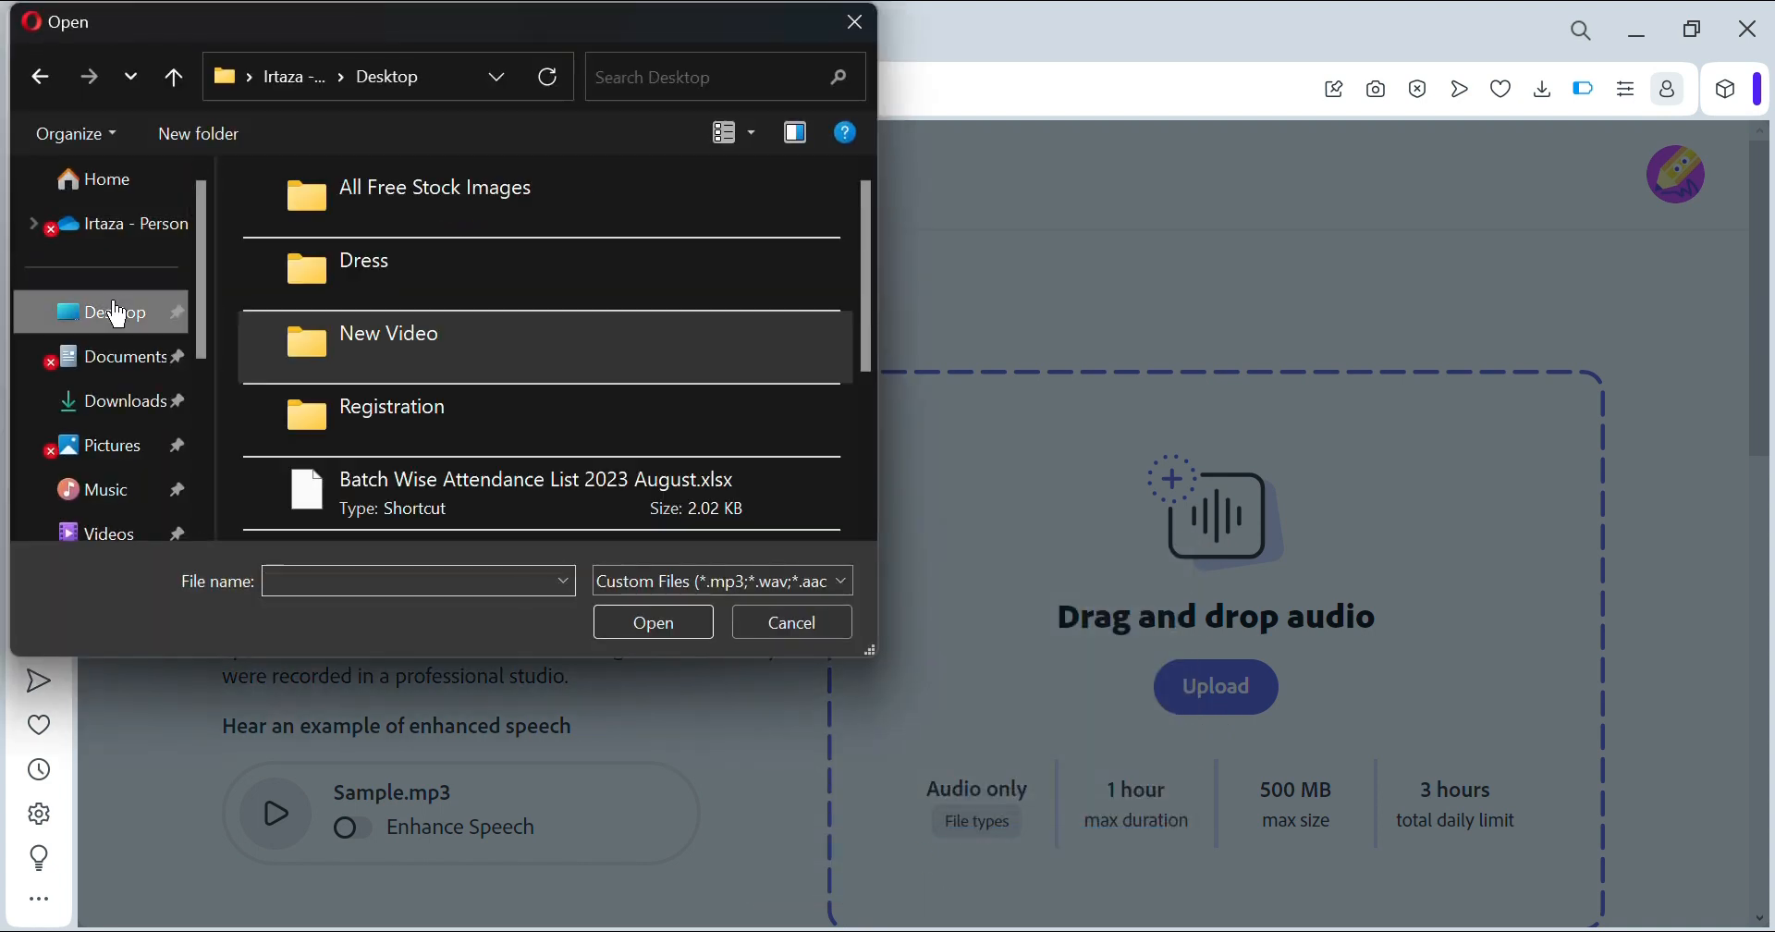
left_click(742, 588)
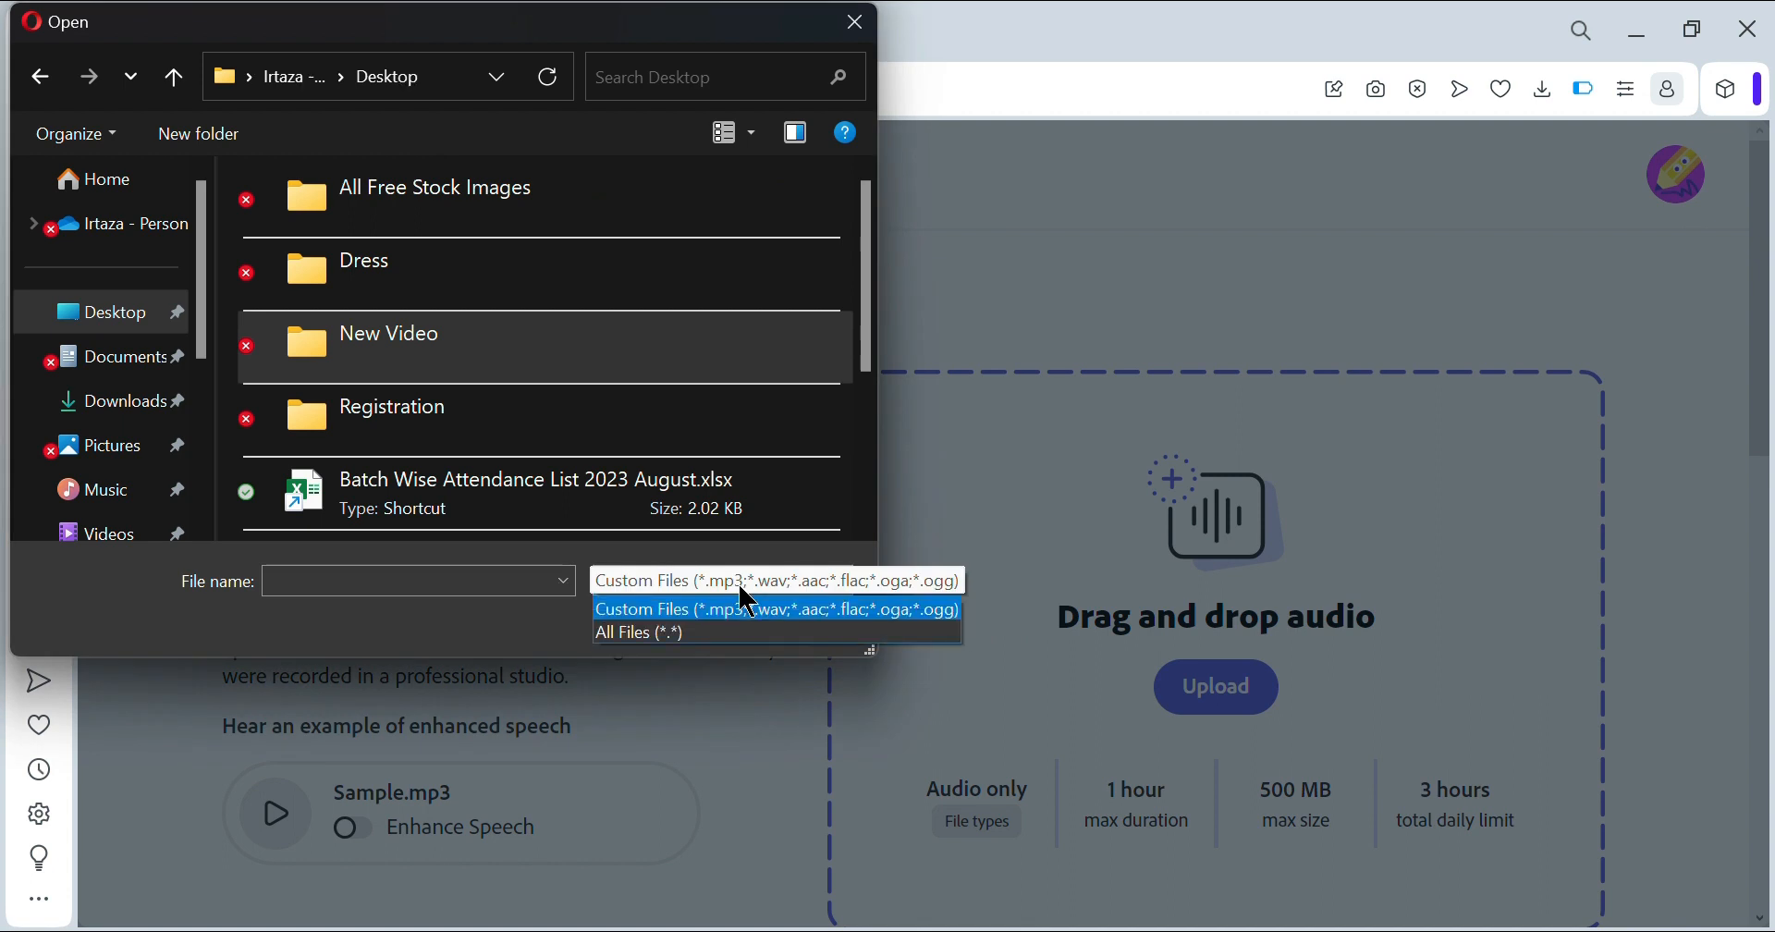
left_click(633, 662)
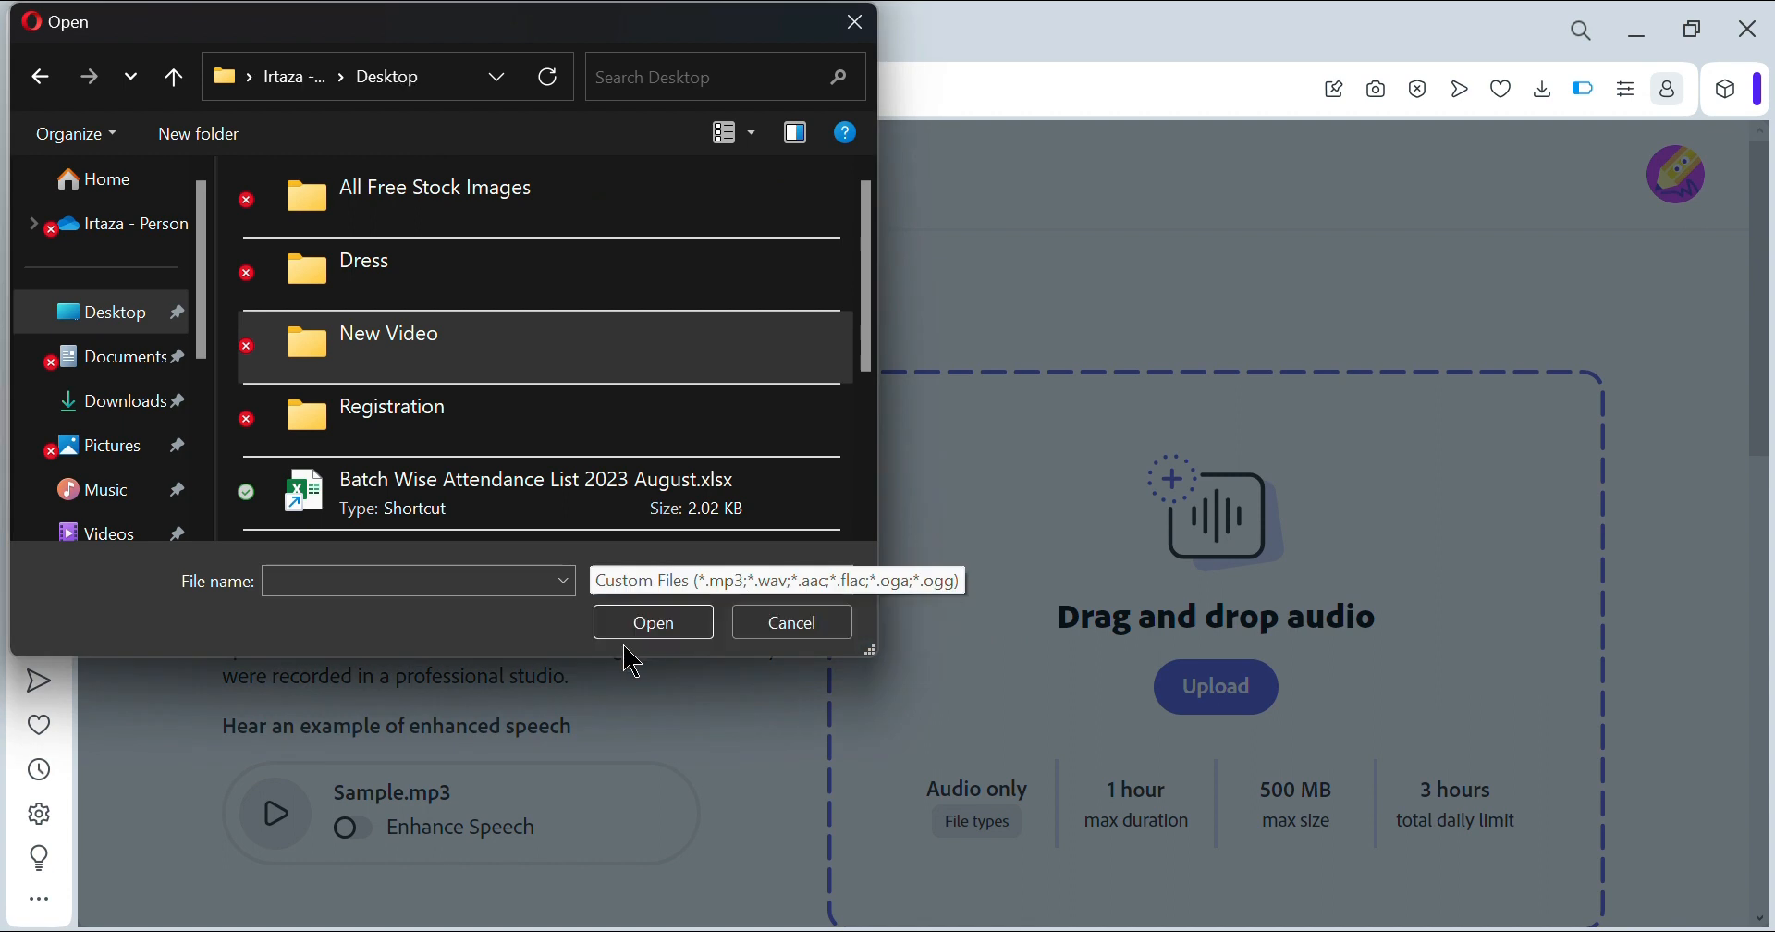
left_click(746, 588)
left_click(687, 626)
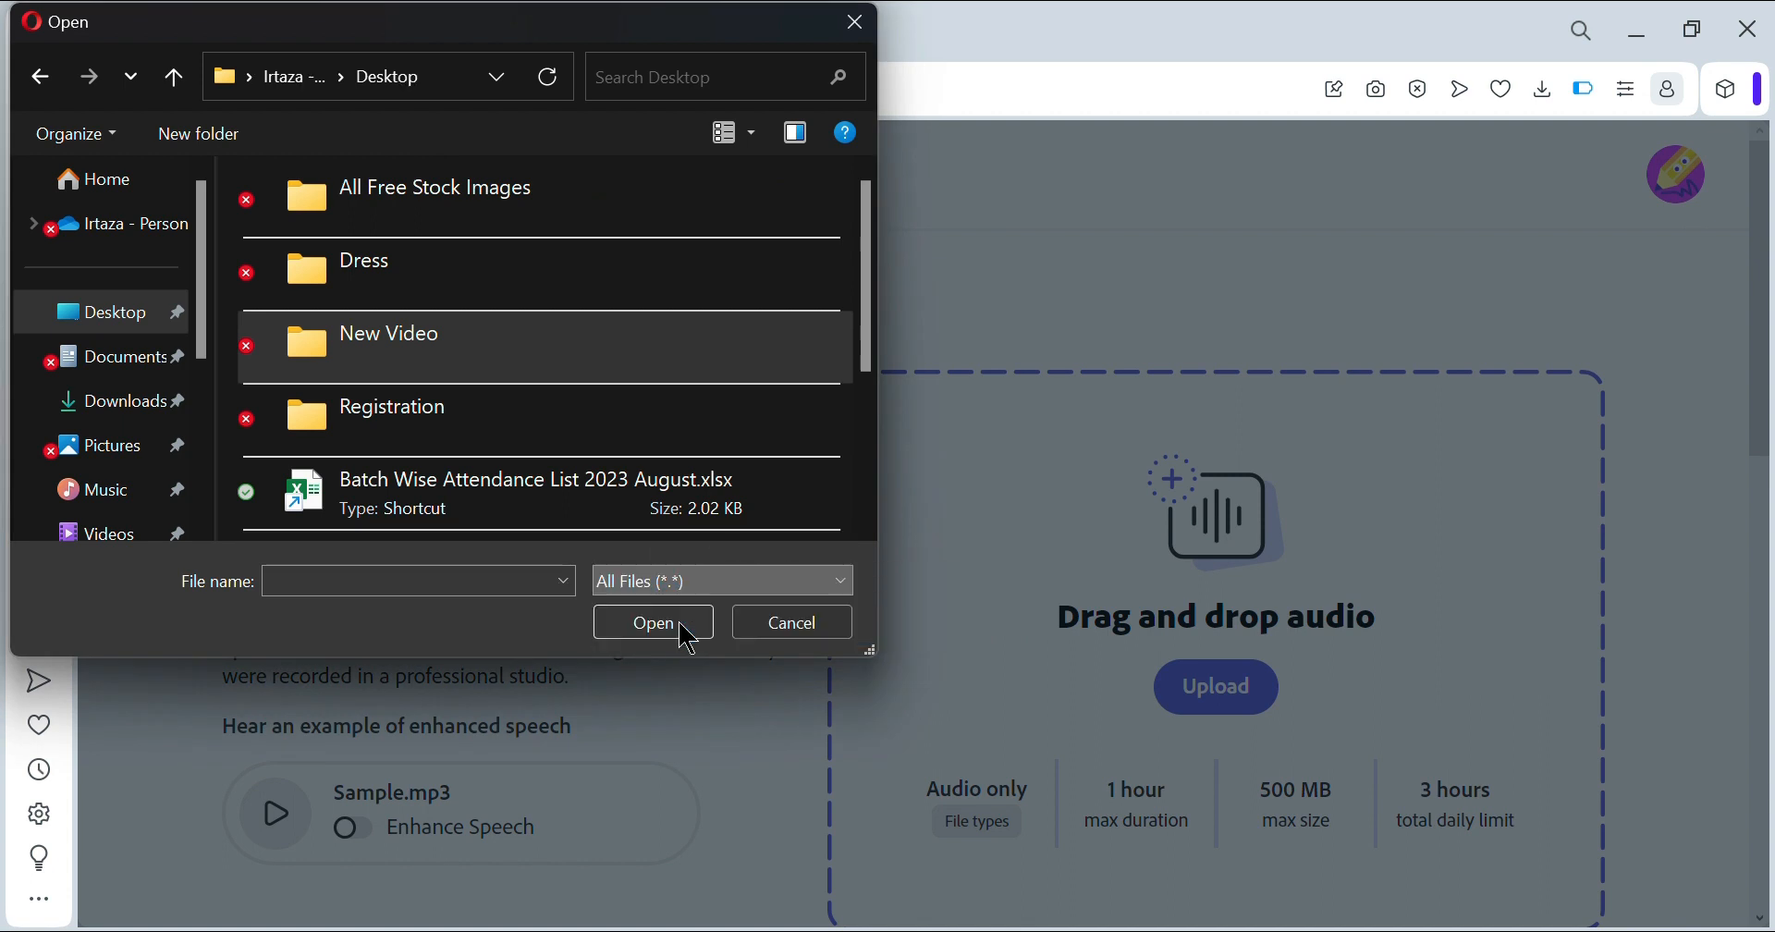
- Upload 1.m4a from the New Video folder and wait for 1 (enhanced).wav
double_click(423, 373)
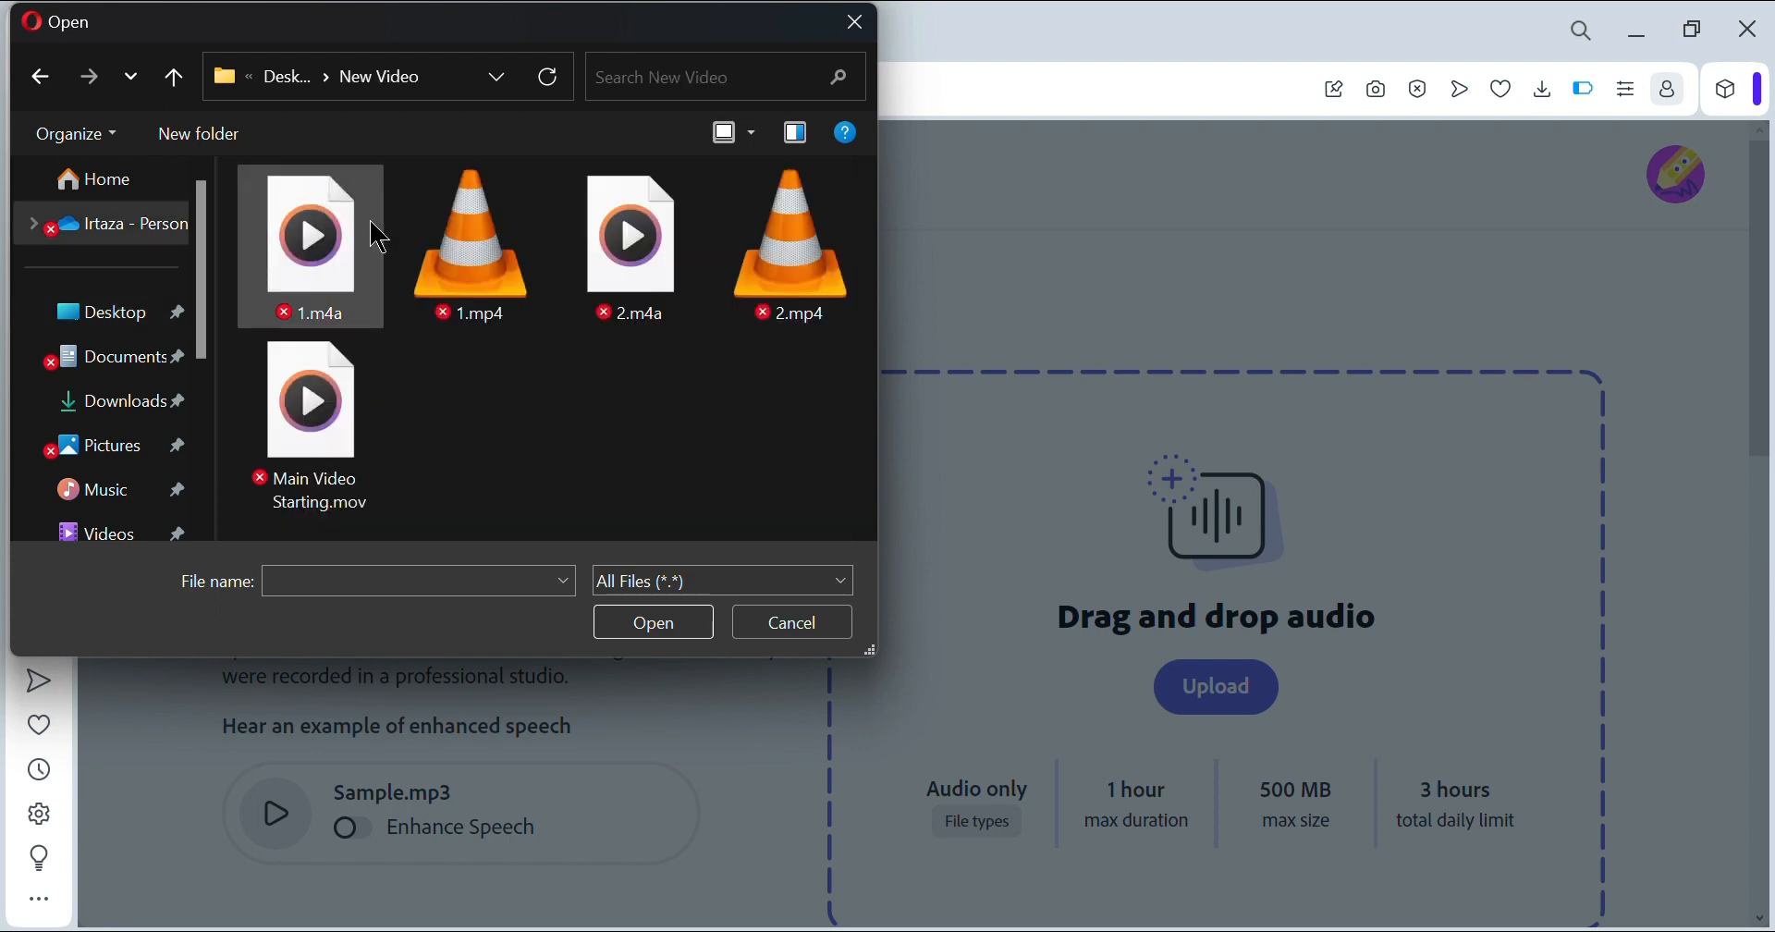
double_click(287, 260)
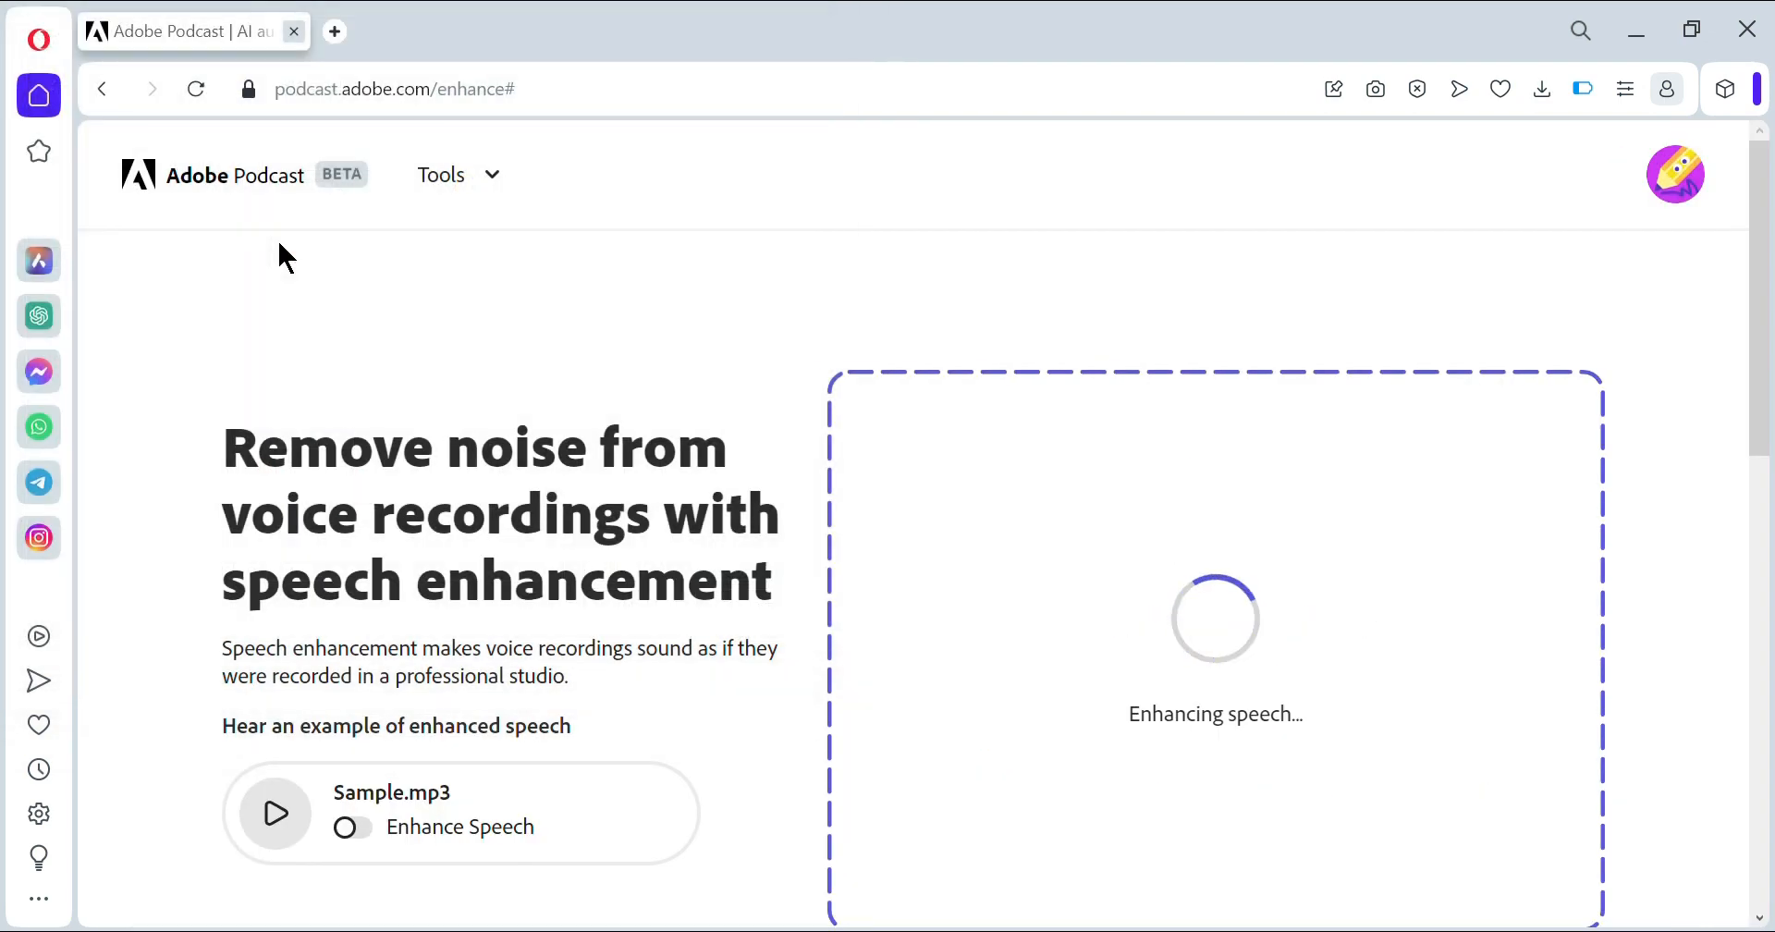
scroll(1285, 298, "down", 1)
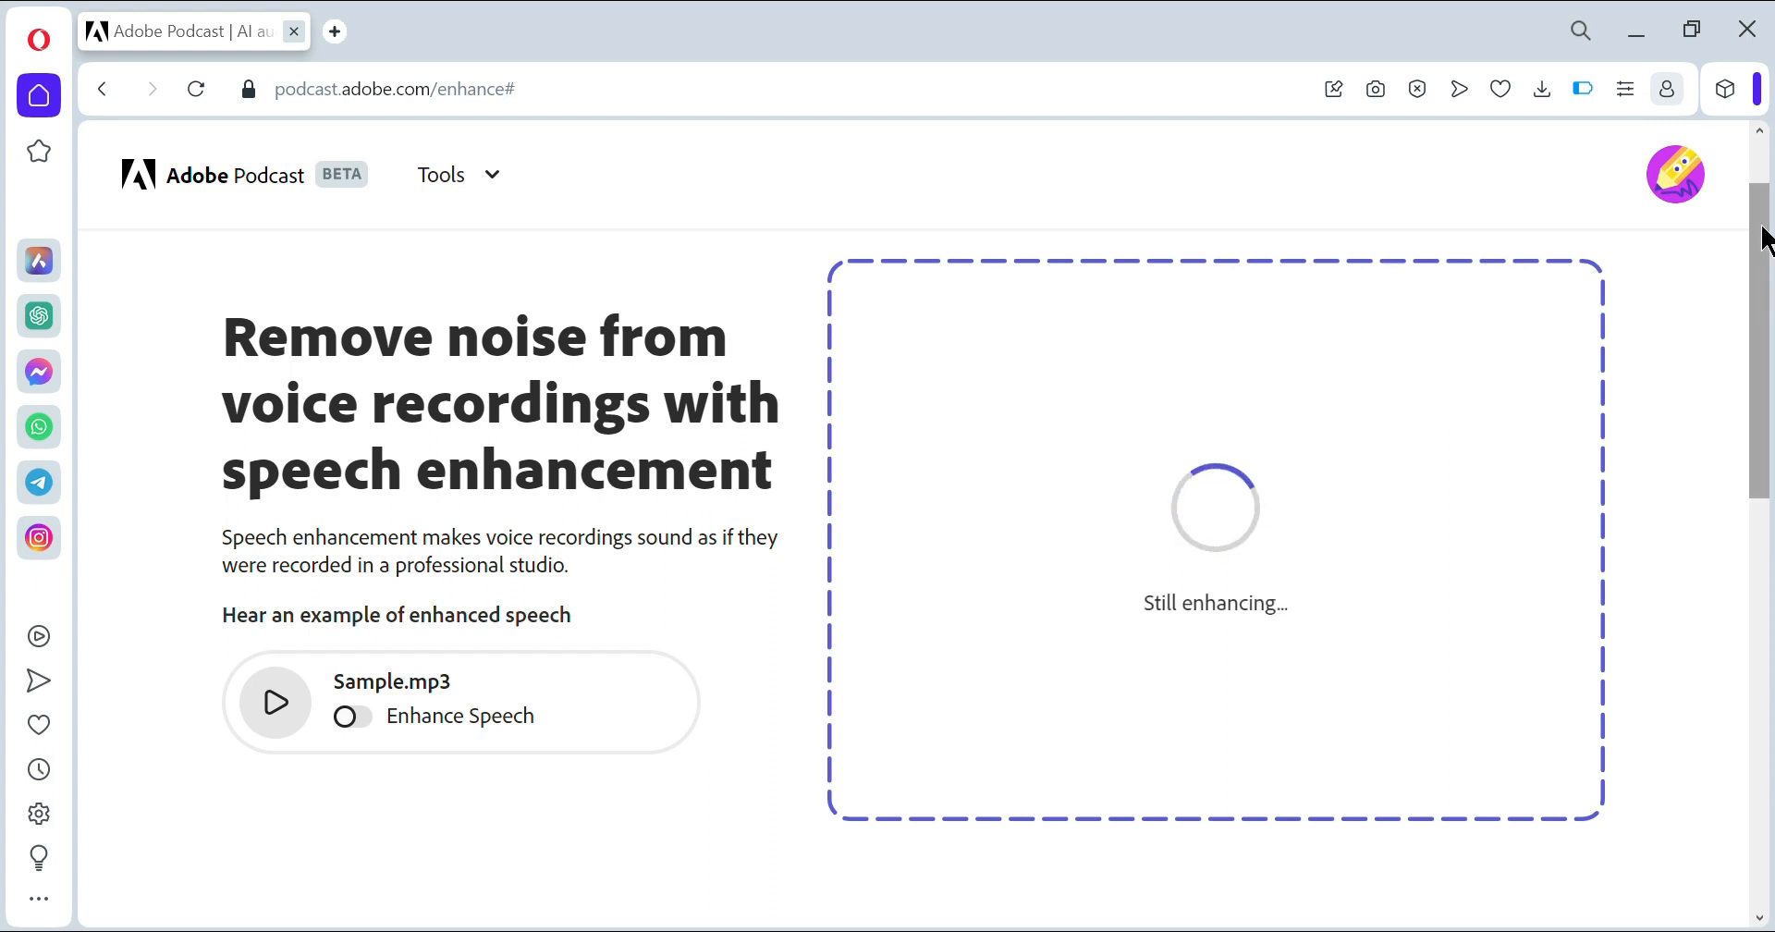
mouse_move(1765, 245)
left_mouse_down()
mouse_move(1763, 277)
mouse_move(1754, 227)
left_mouse_up()
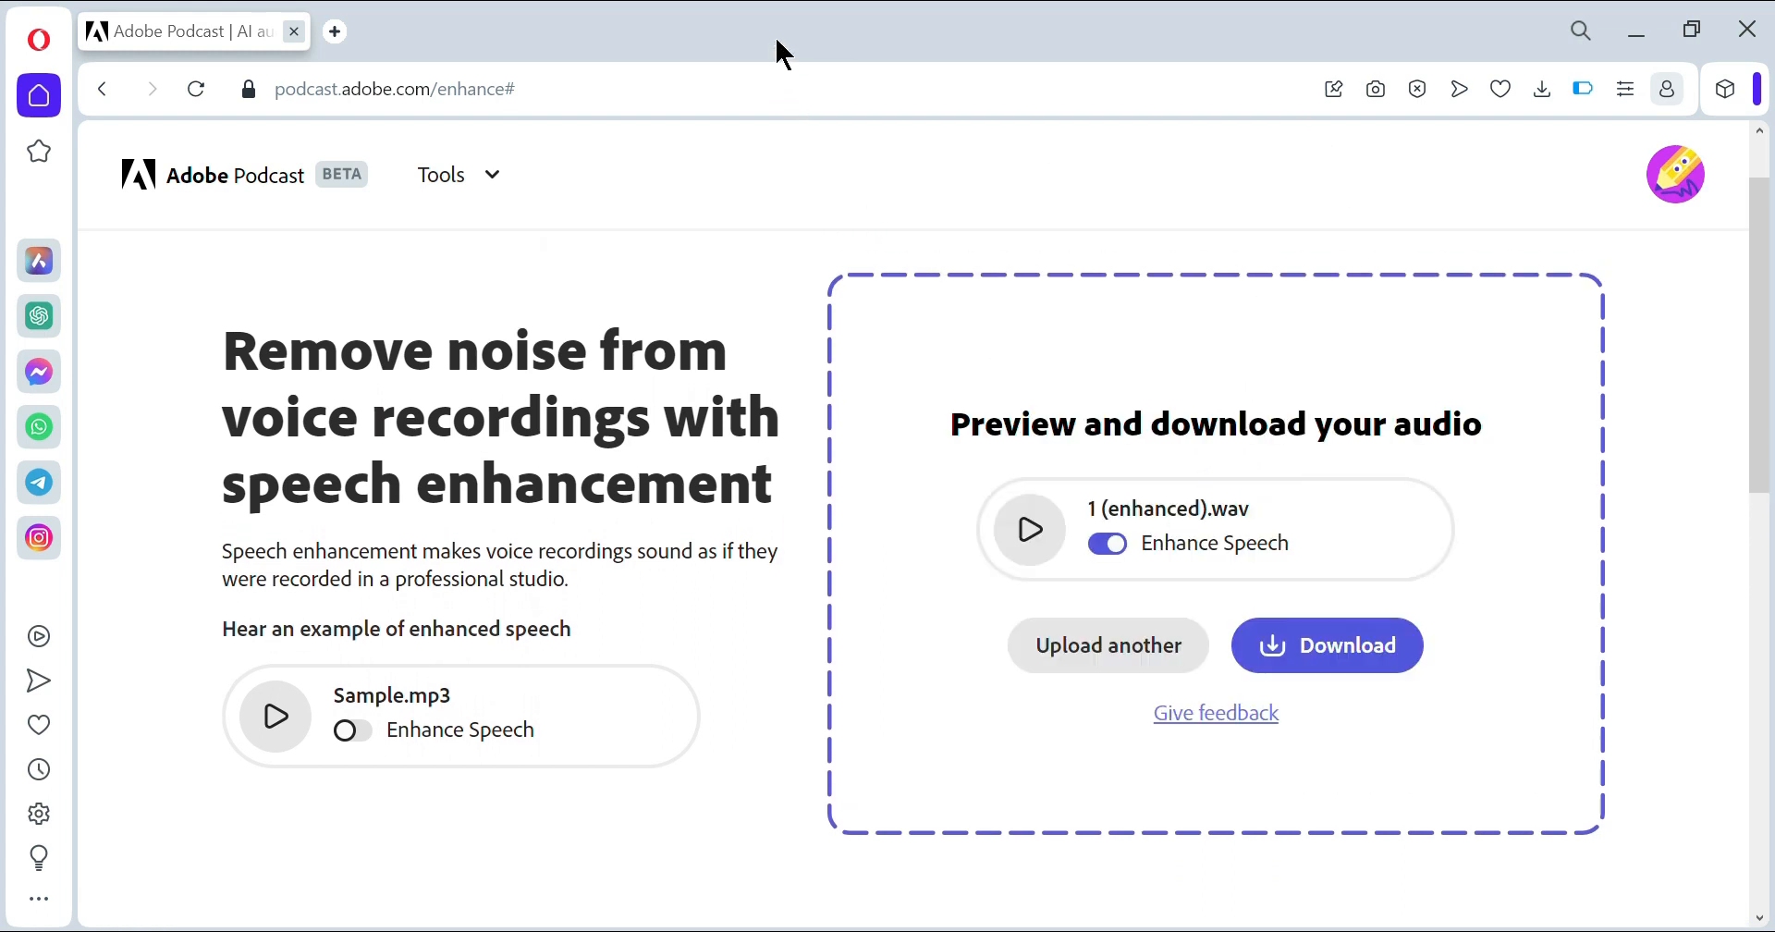
- Play a short preview of 1 (enhanced).wav, then stop it
left_click(1019, 555)
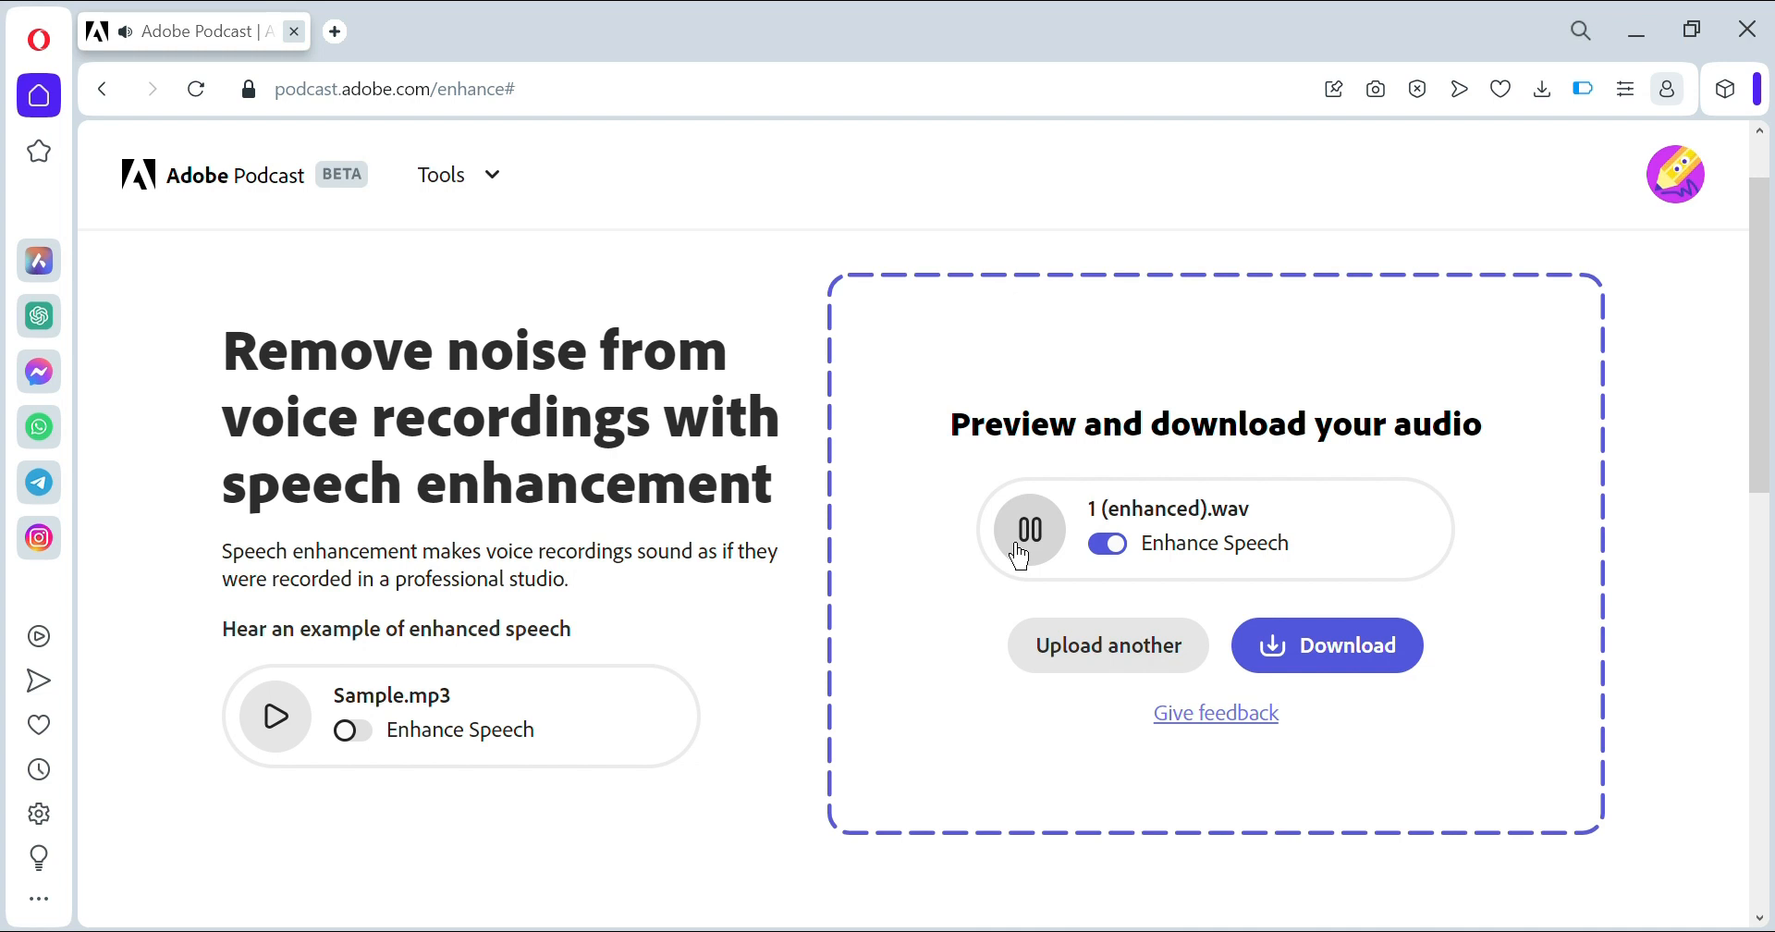
left_click(1020, 556)
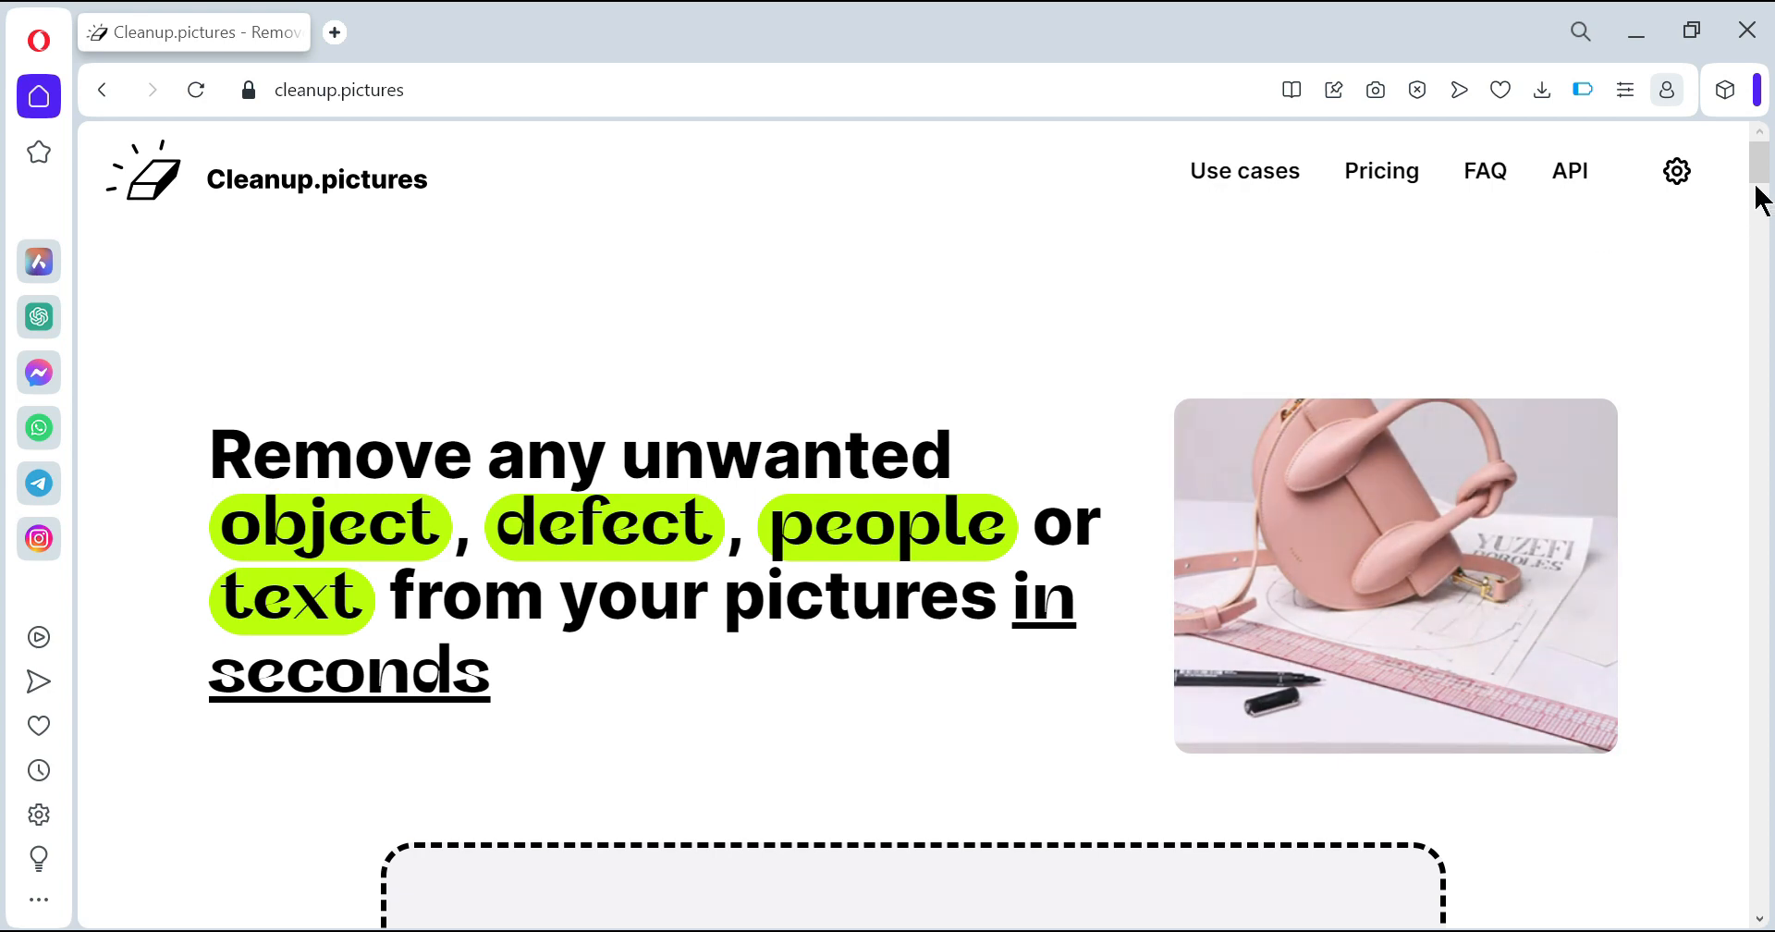
- Load the wheat-field photo from the clipboard and continue with the free 720 × 480 version
scroll(1761, 199, "down", 5)
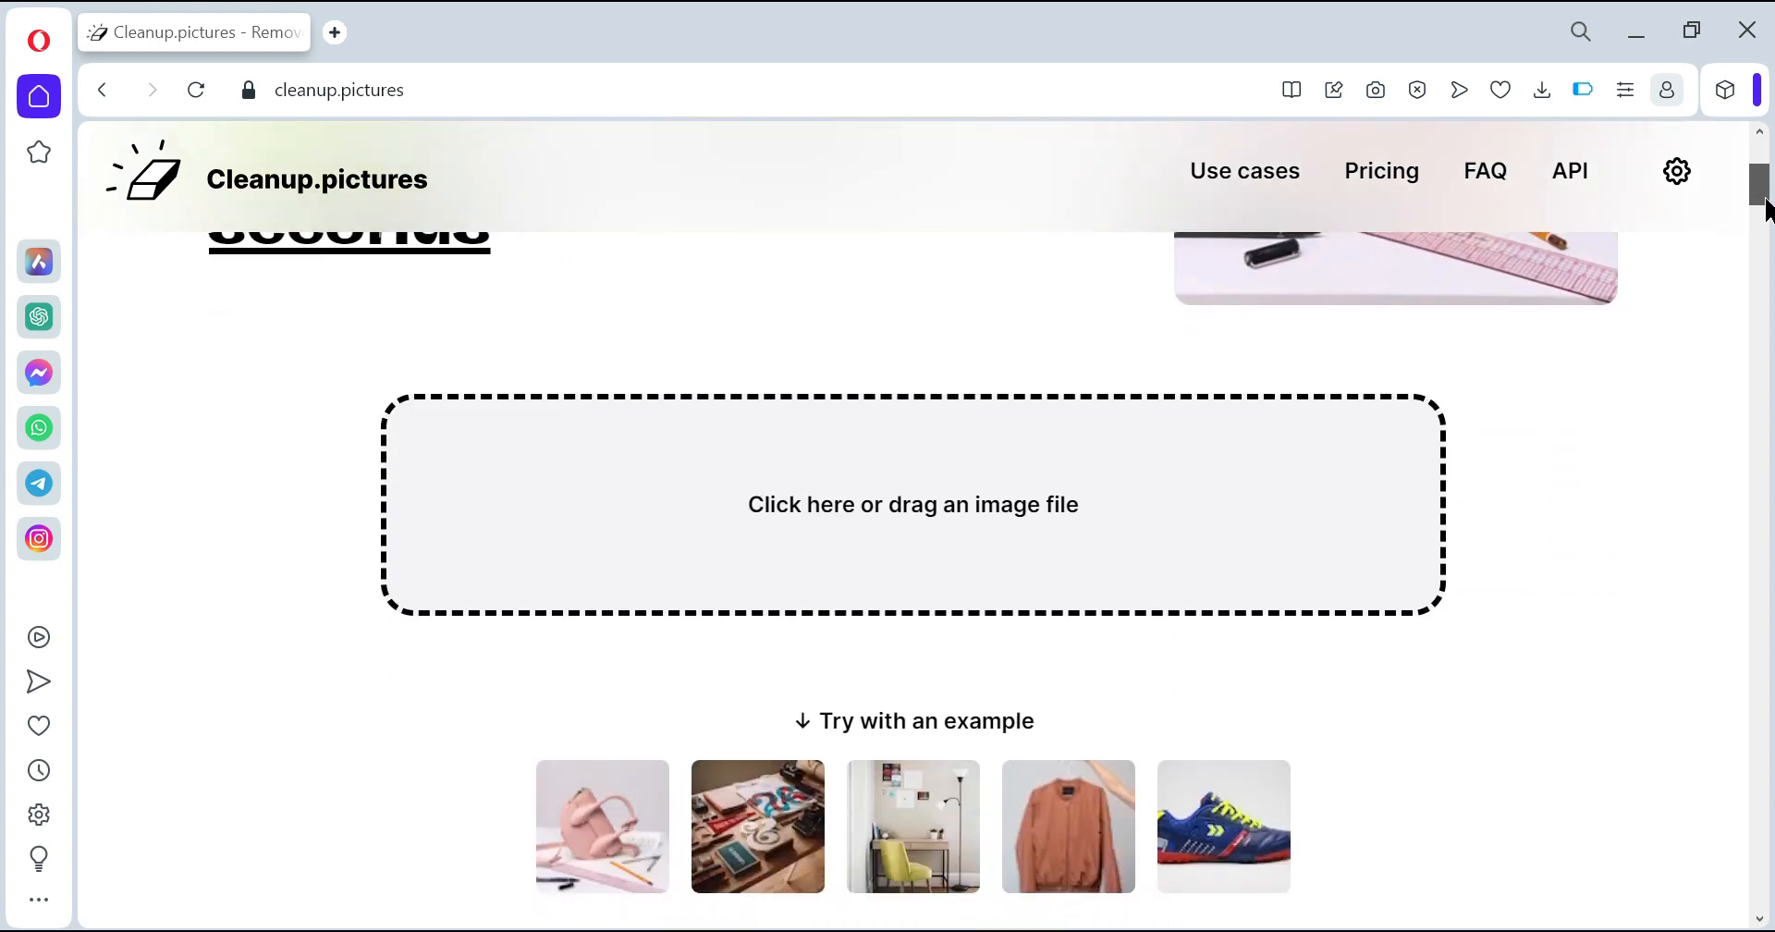
left_click_drag(1765, 199, 1766, 203)
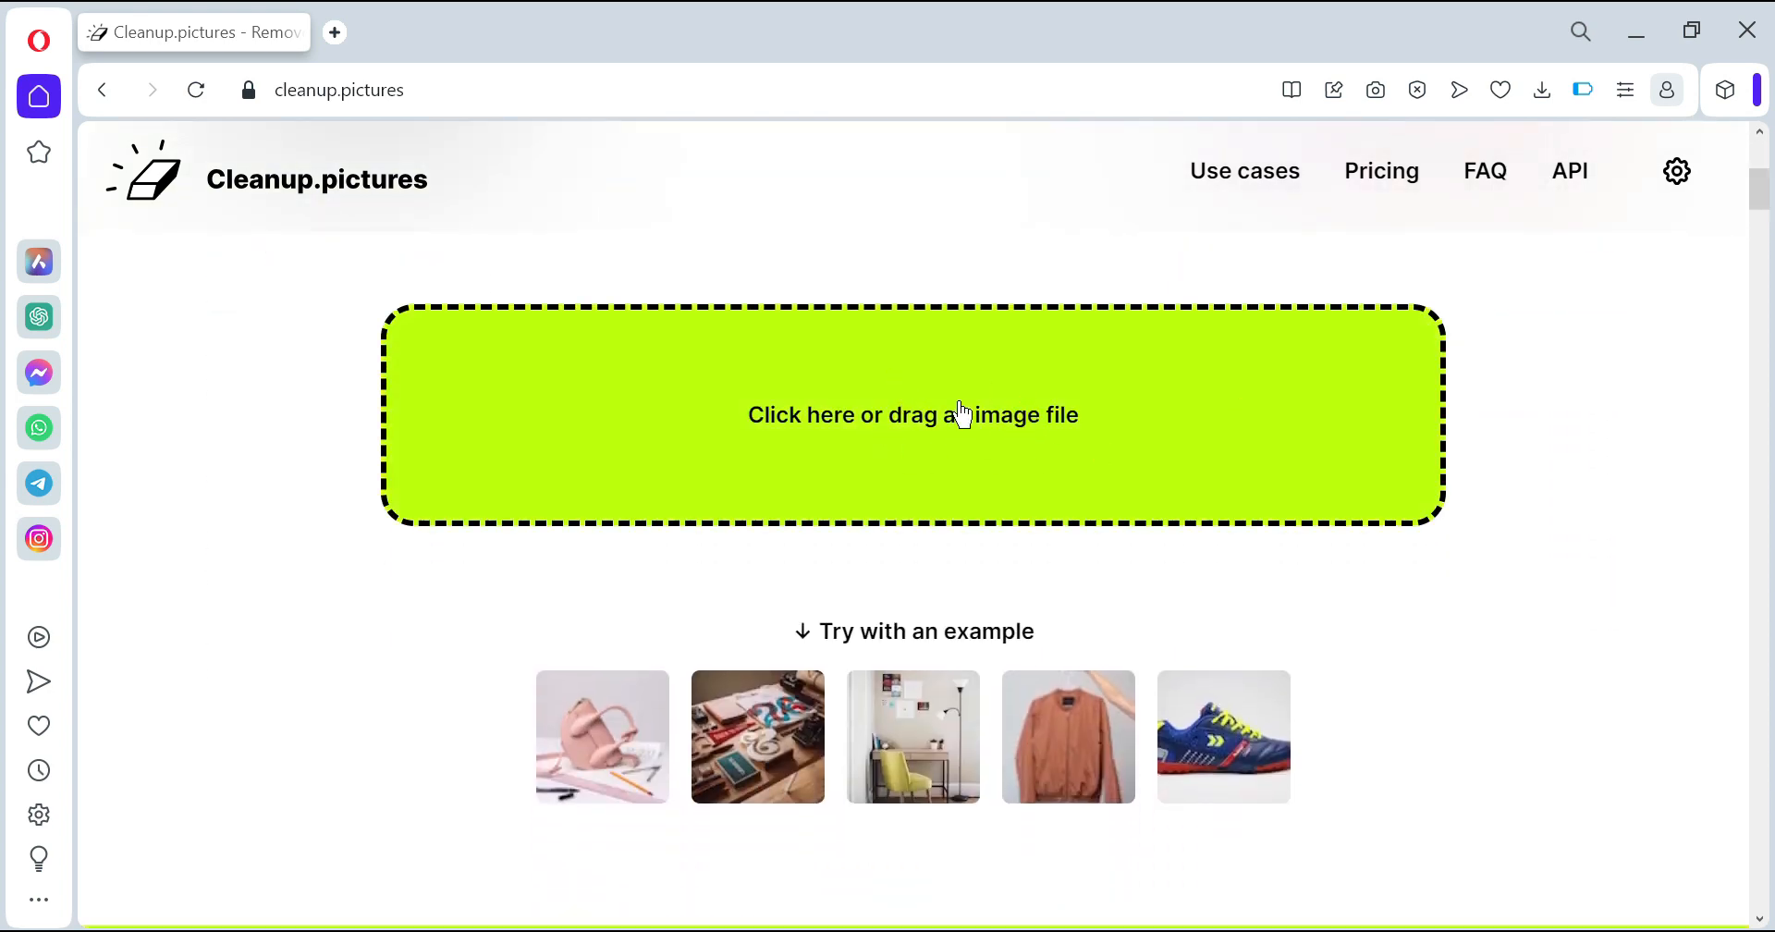
left_click(961, 414)
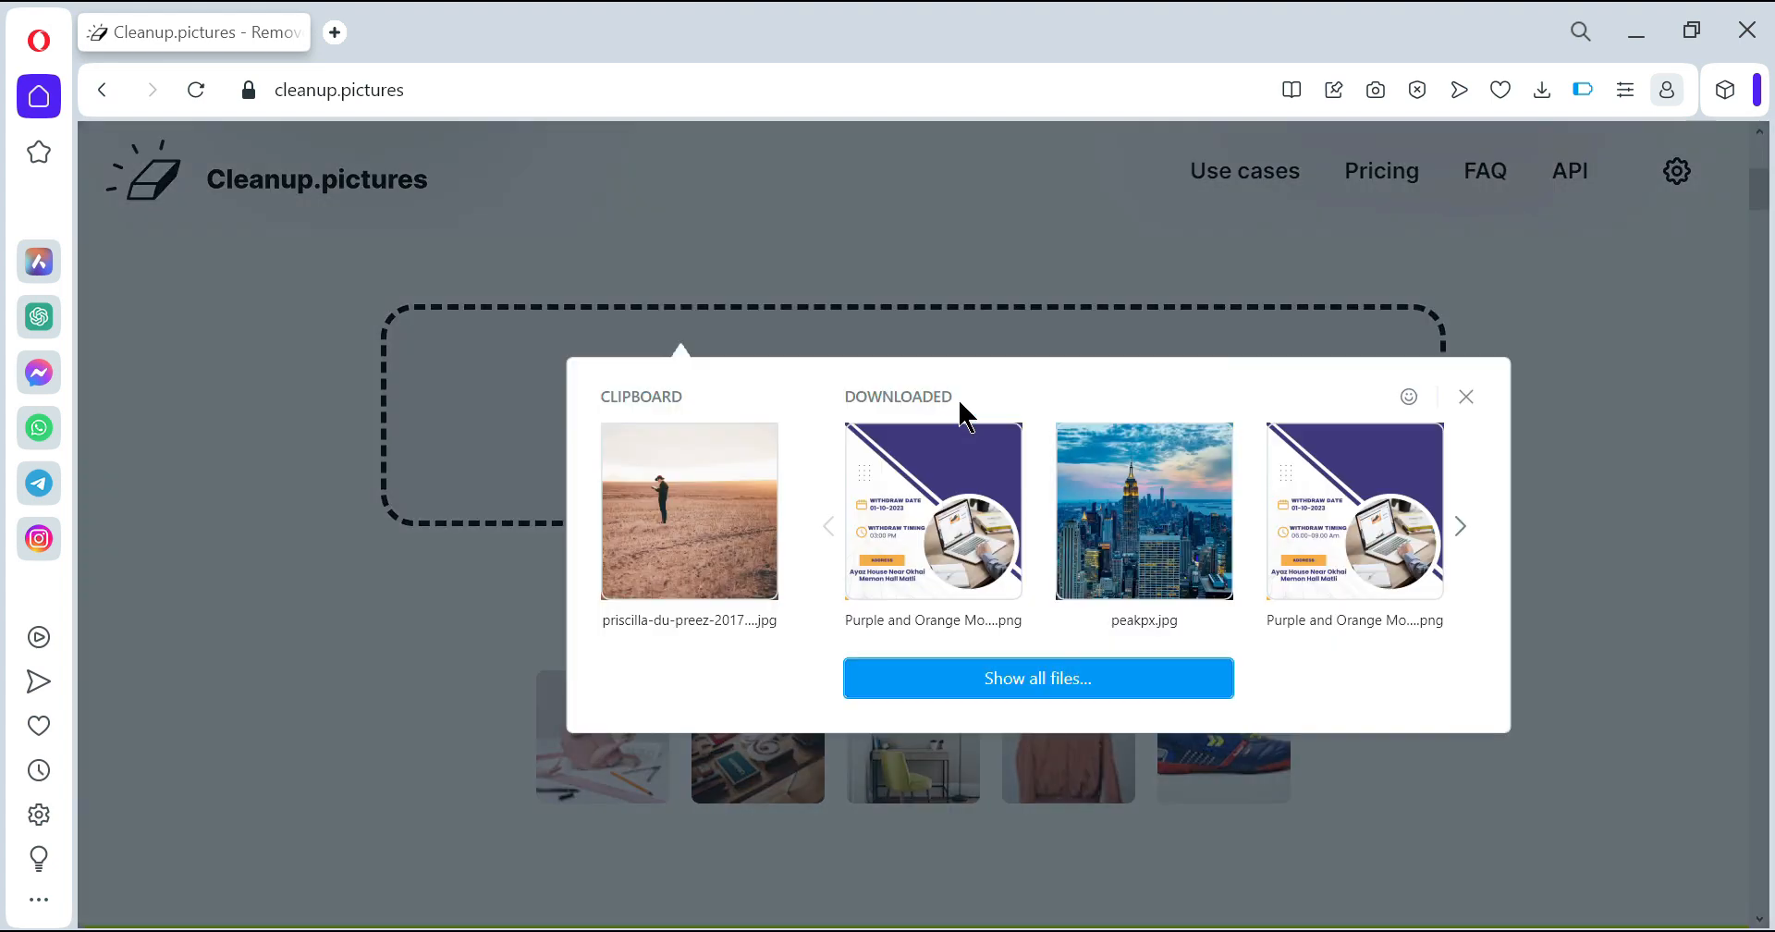
left_click(671, 525)
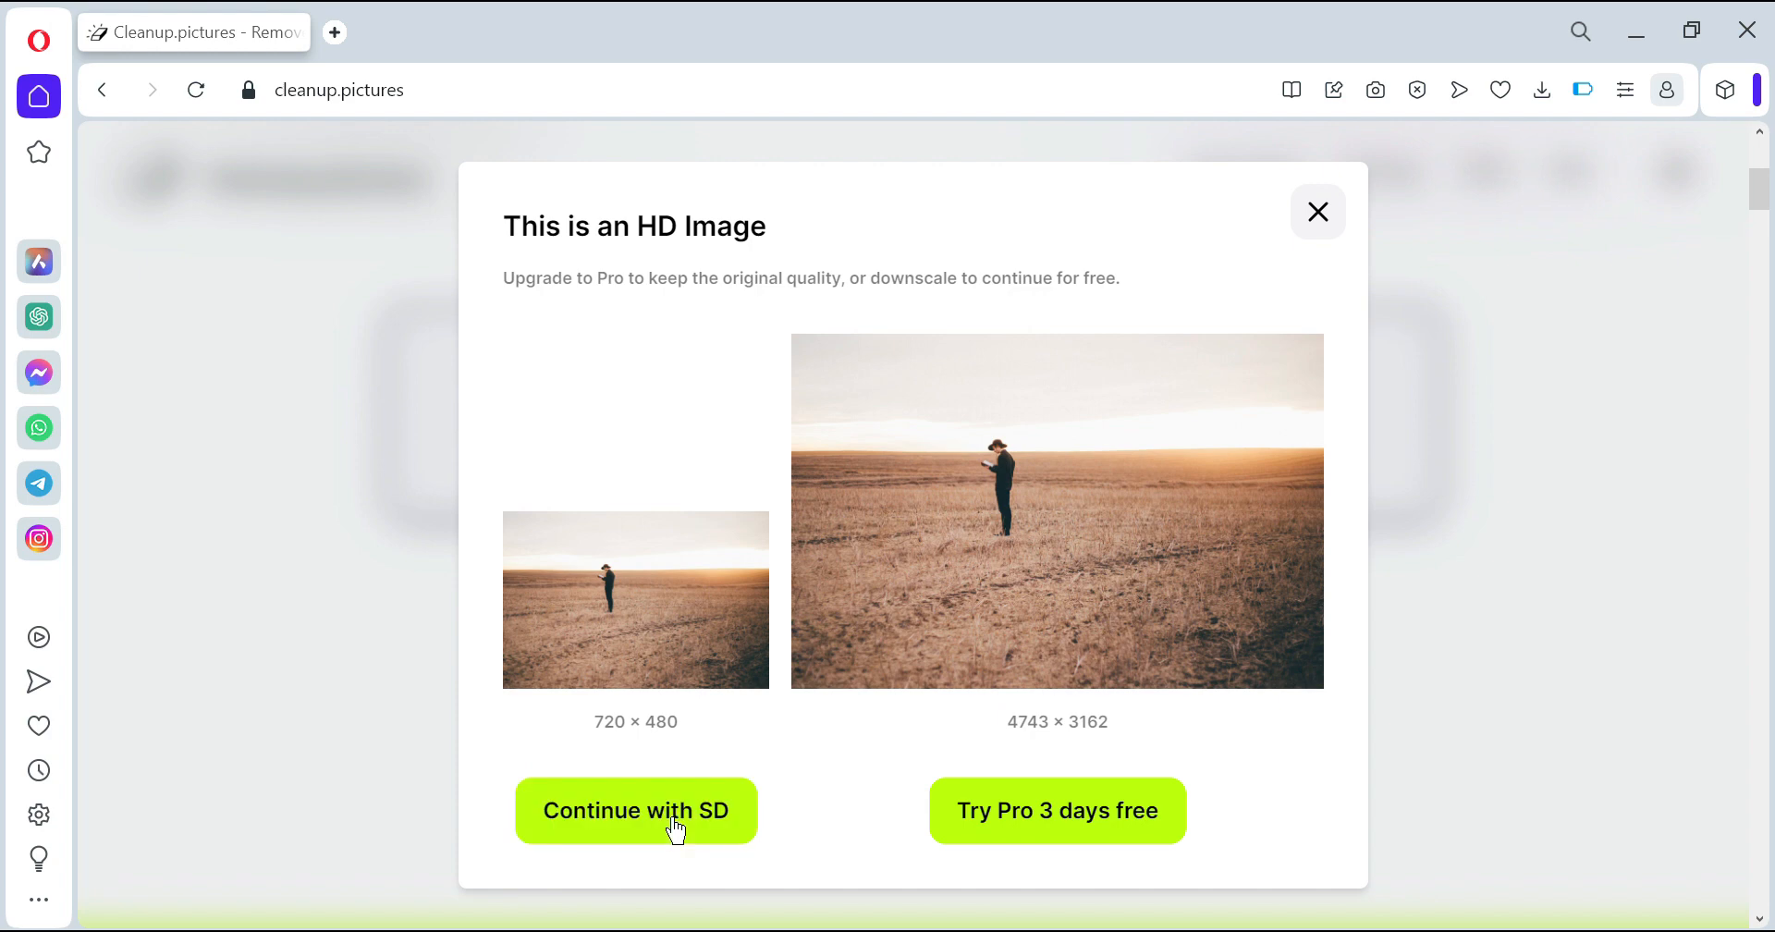
left_click(676, 821)
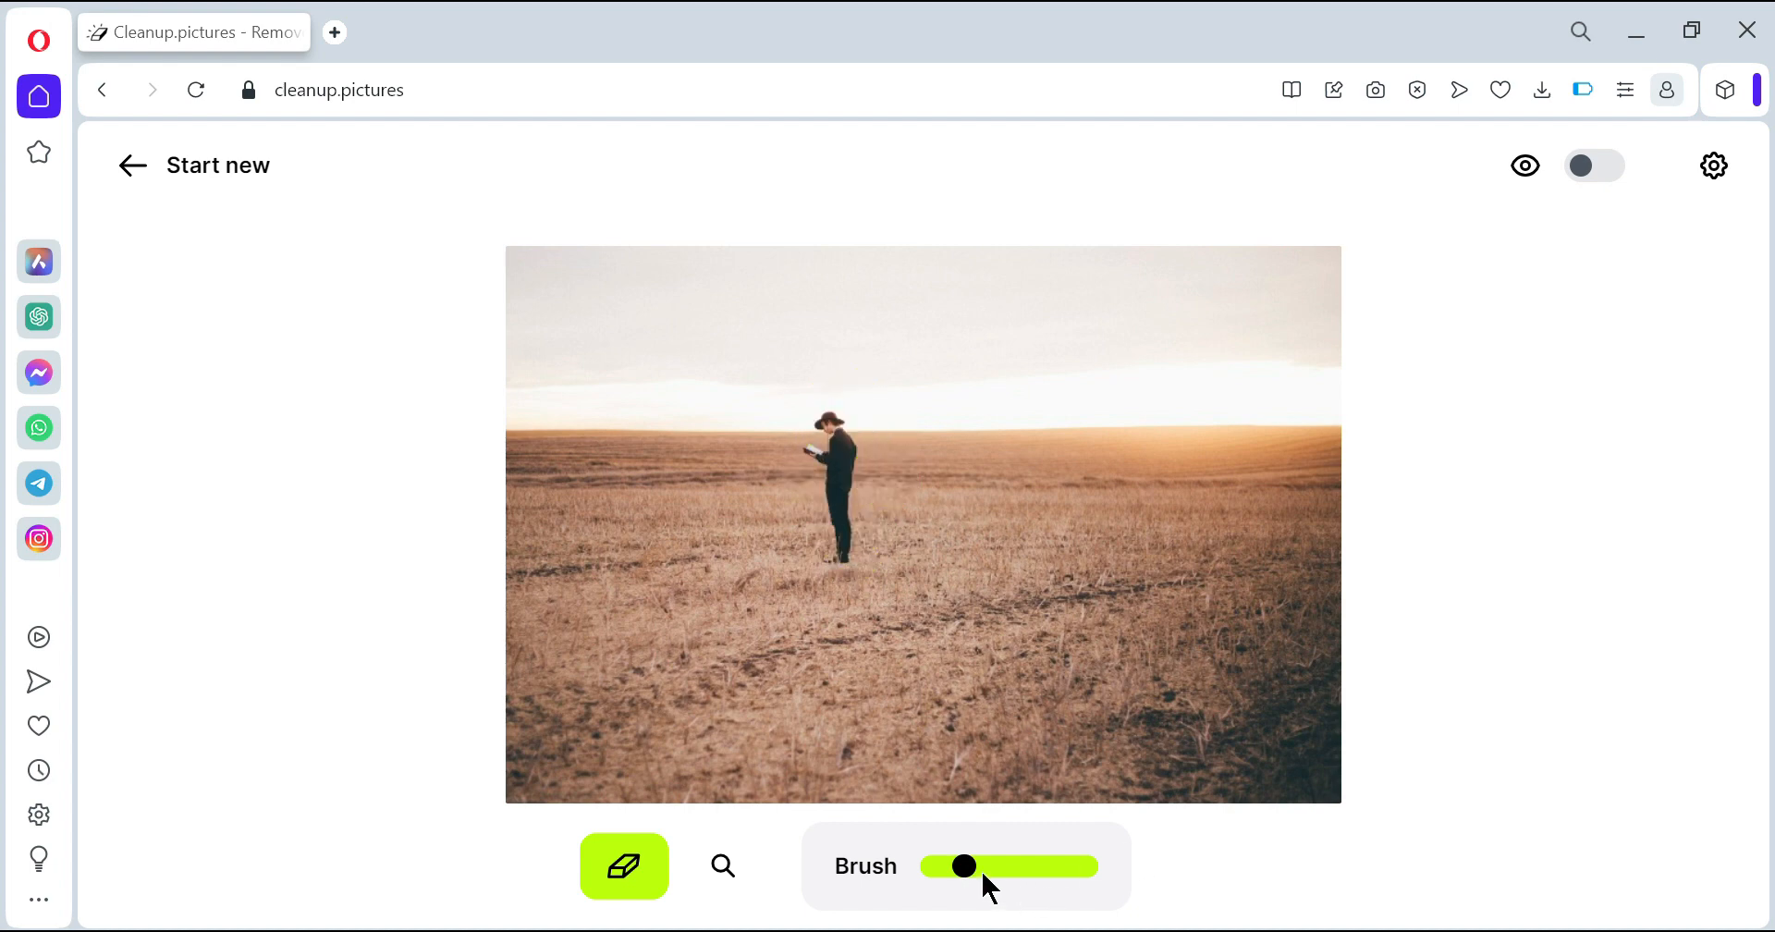
- Enlarge the brush slightly and paint over the man standing in the field
mouse_move(978, 867)
left_mouse_down()
mouse_move(1034, 866)
mouse_move(977, 866)
left_mouse_up()
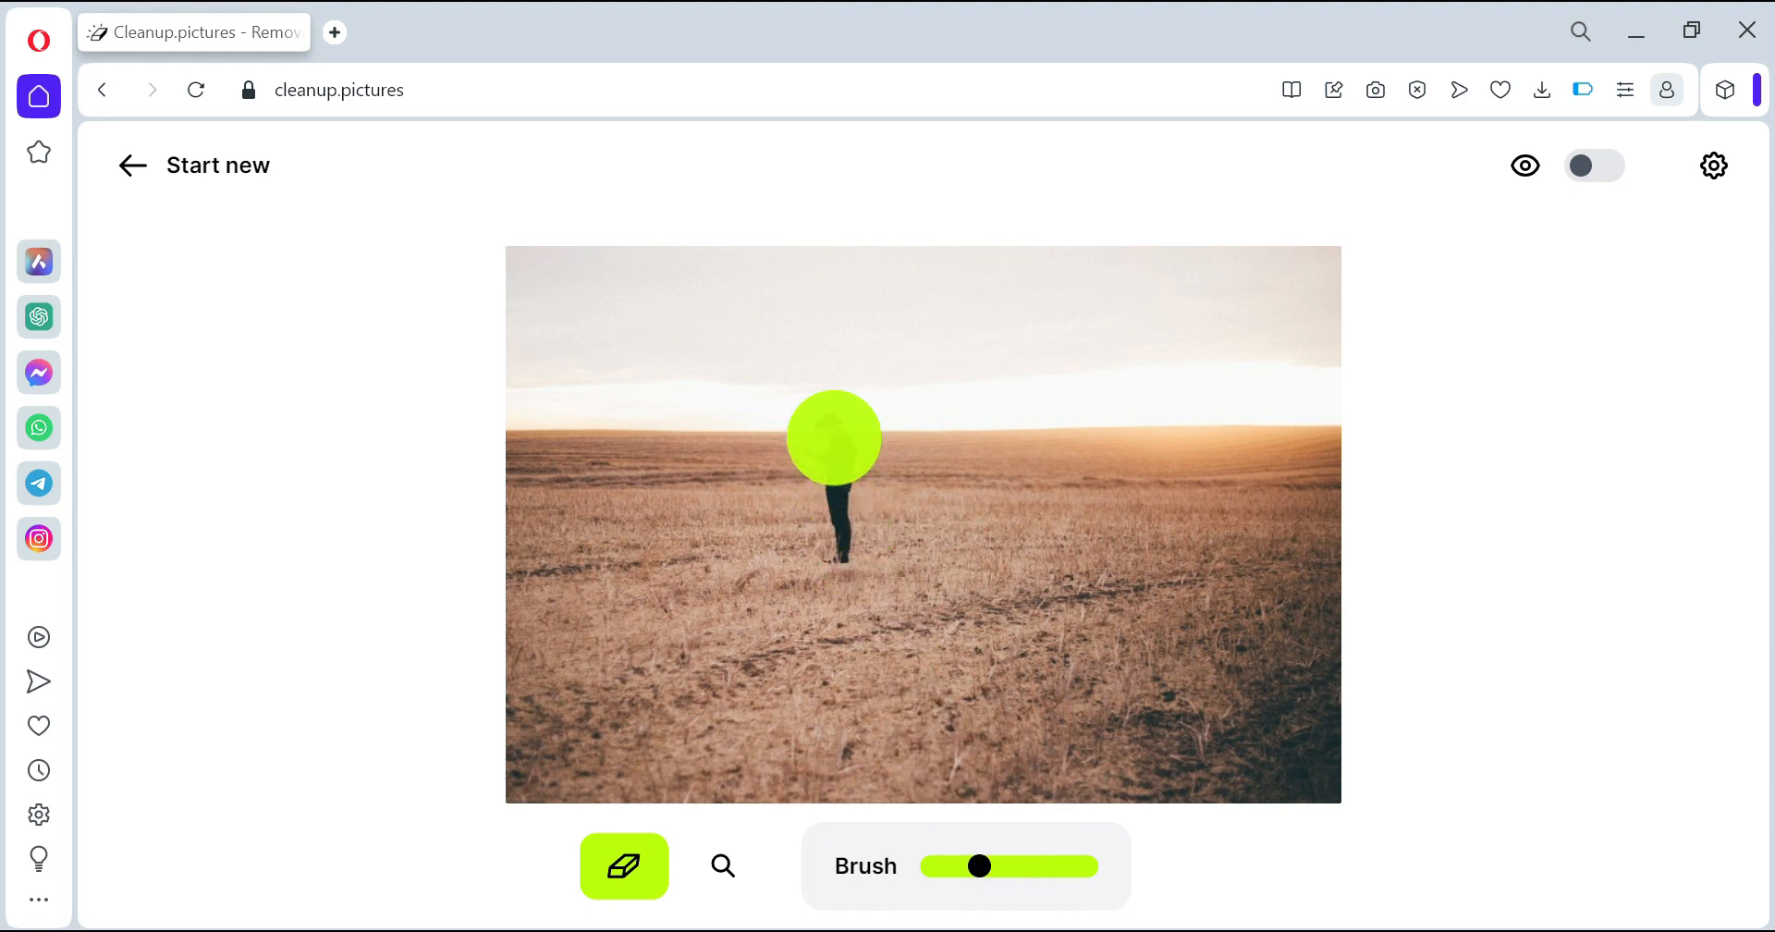
left_click_drag(835, 438, 845, 535)
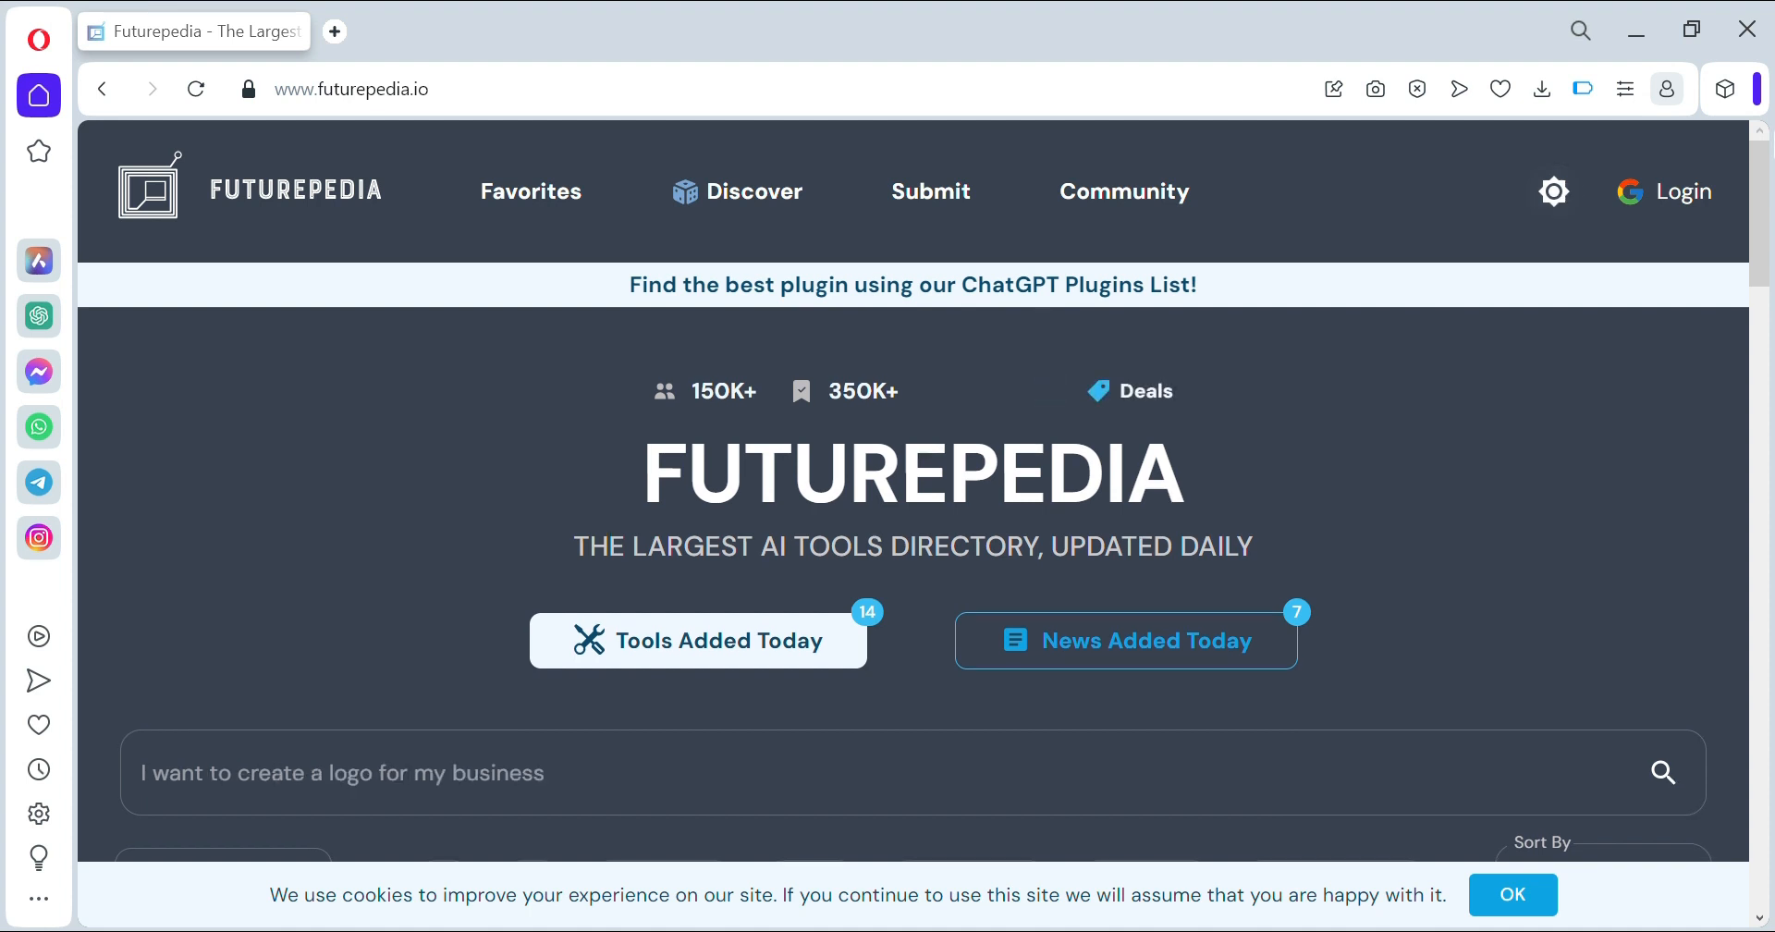
- Scroll through Futurepedia's AI tools directory, view its pricing and feature filters, then minimize Opera
left_click_drag(1760, 191, 1769, 300)
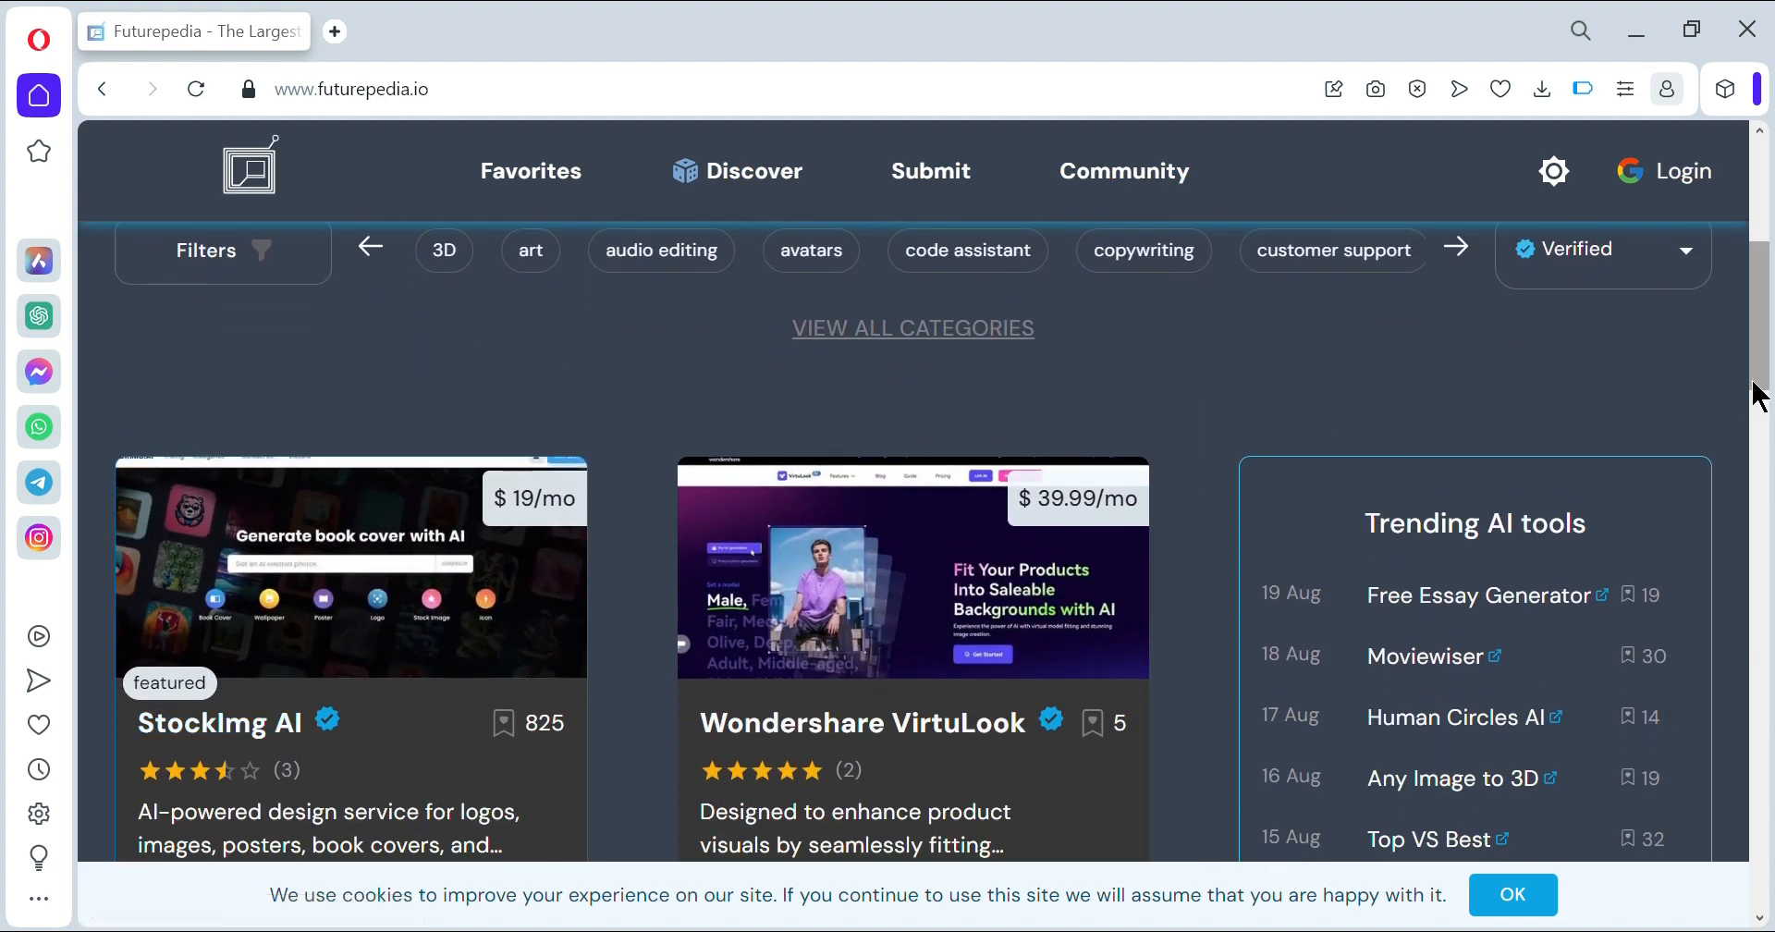
left_click_drag(1756, 390, 1765, 348)
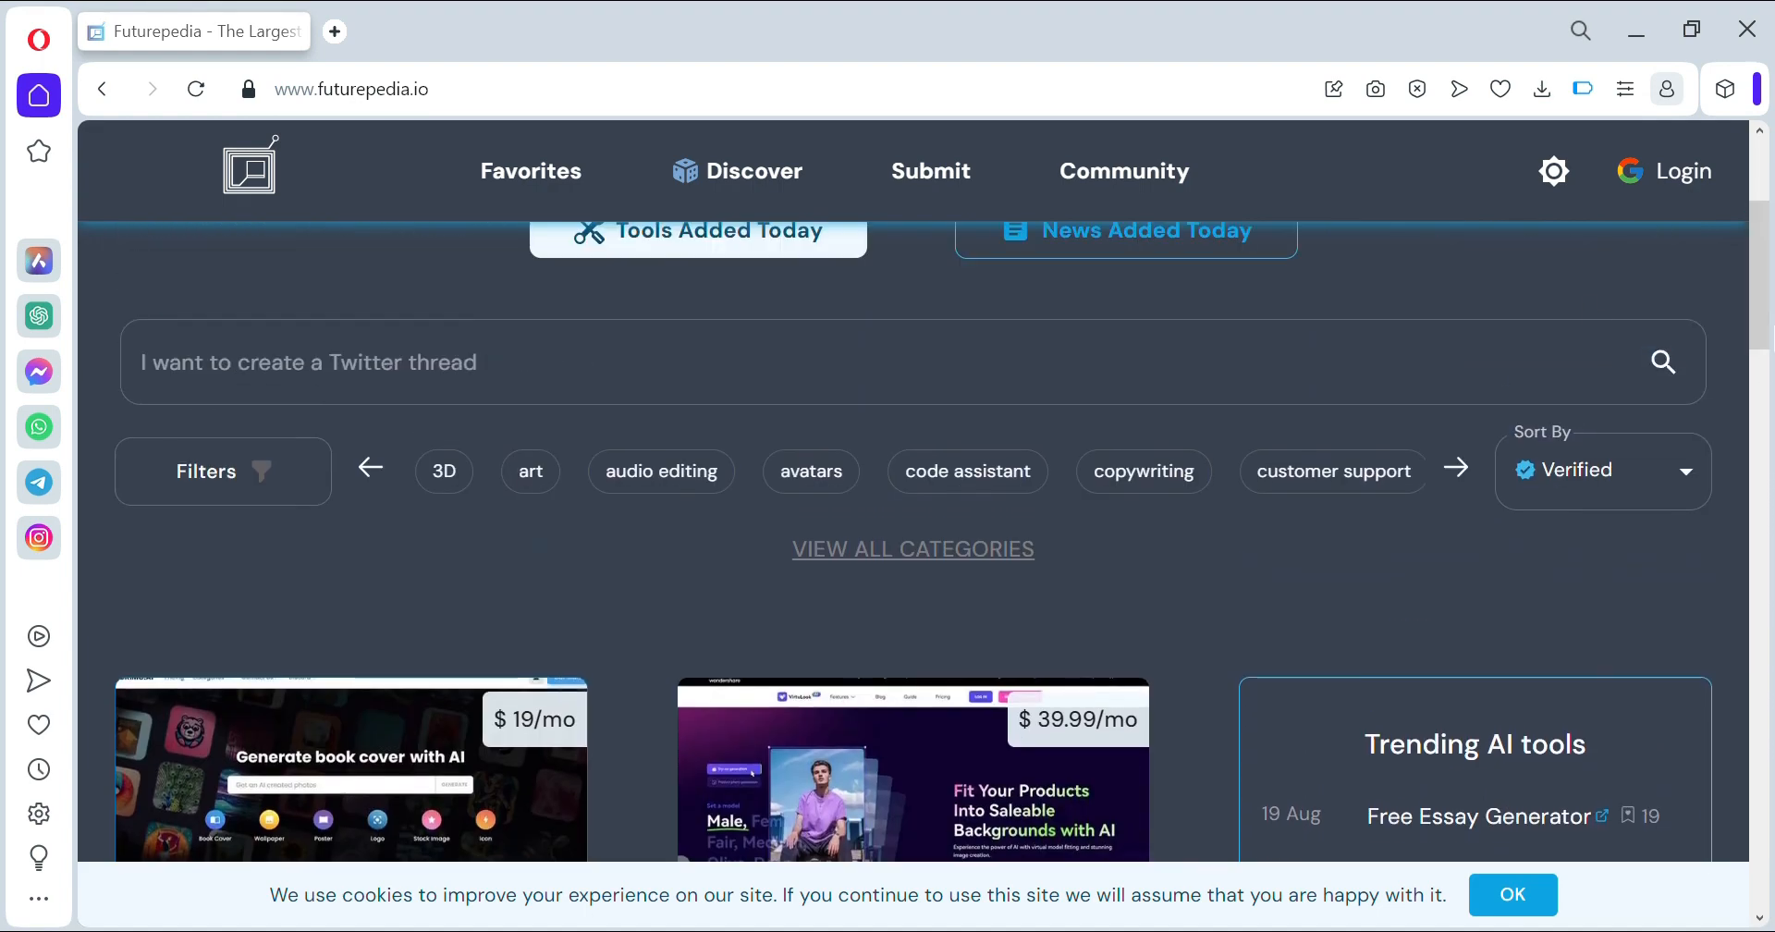
left_click(275, 470)
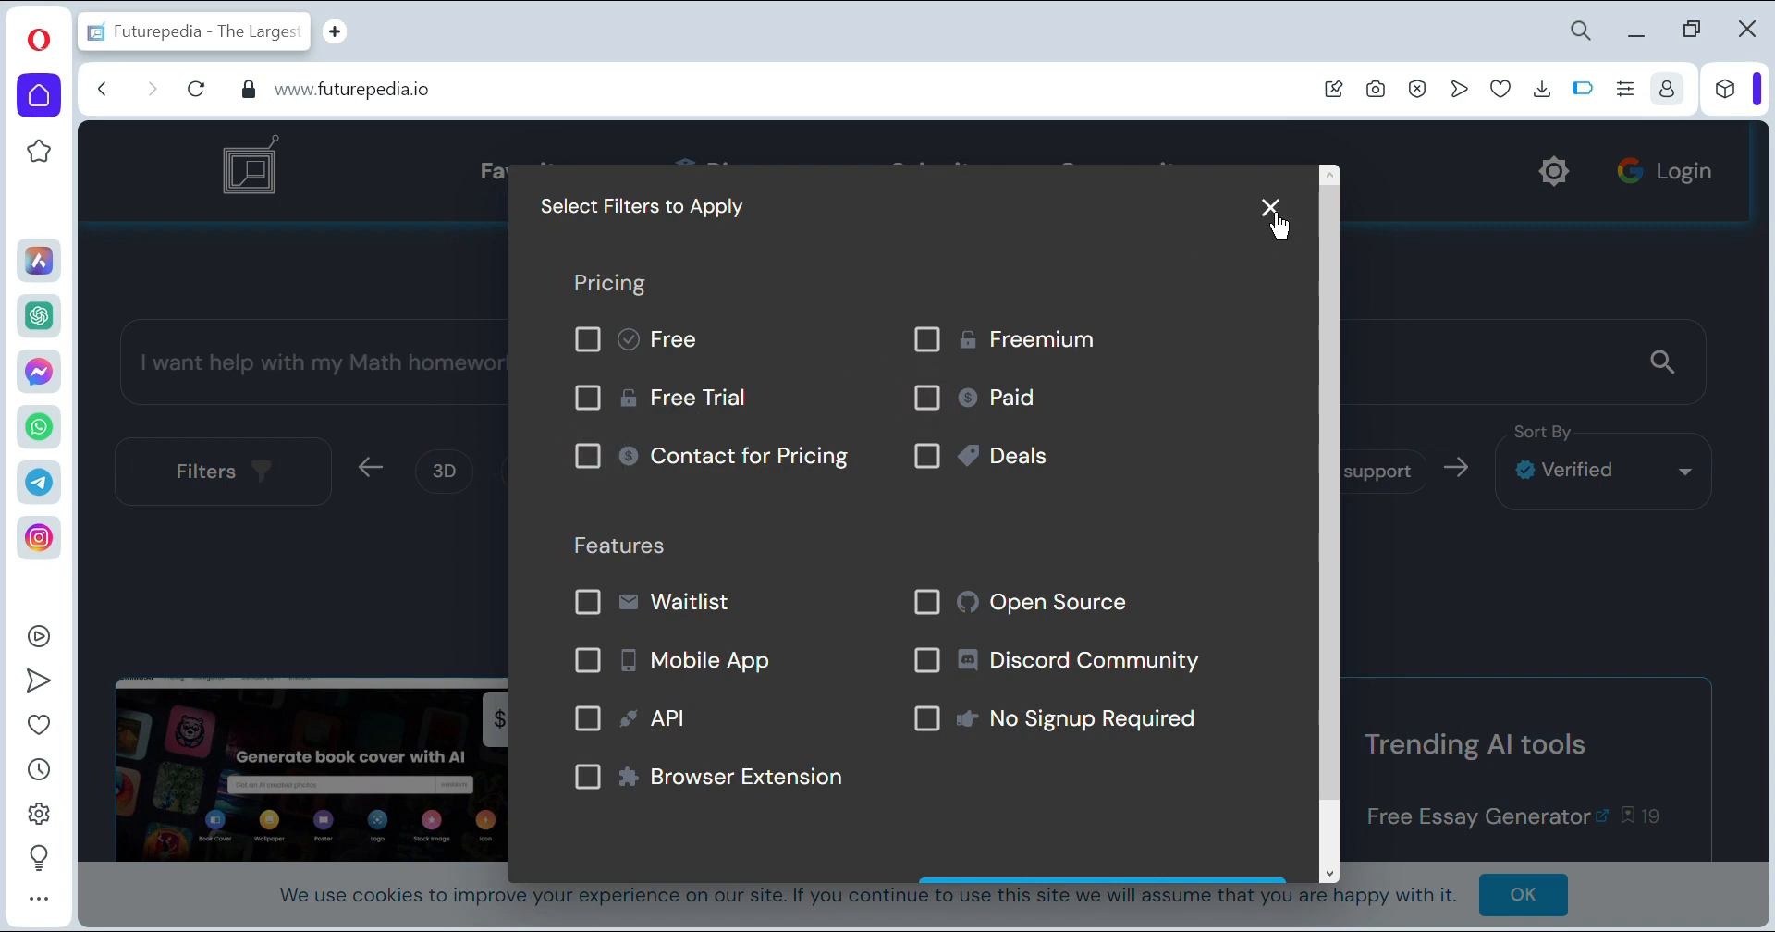
left_click(1272, 209)
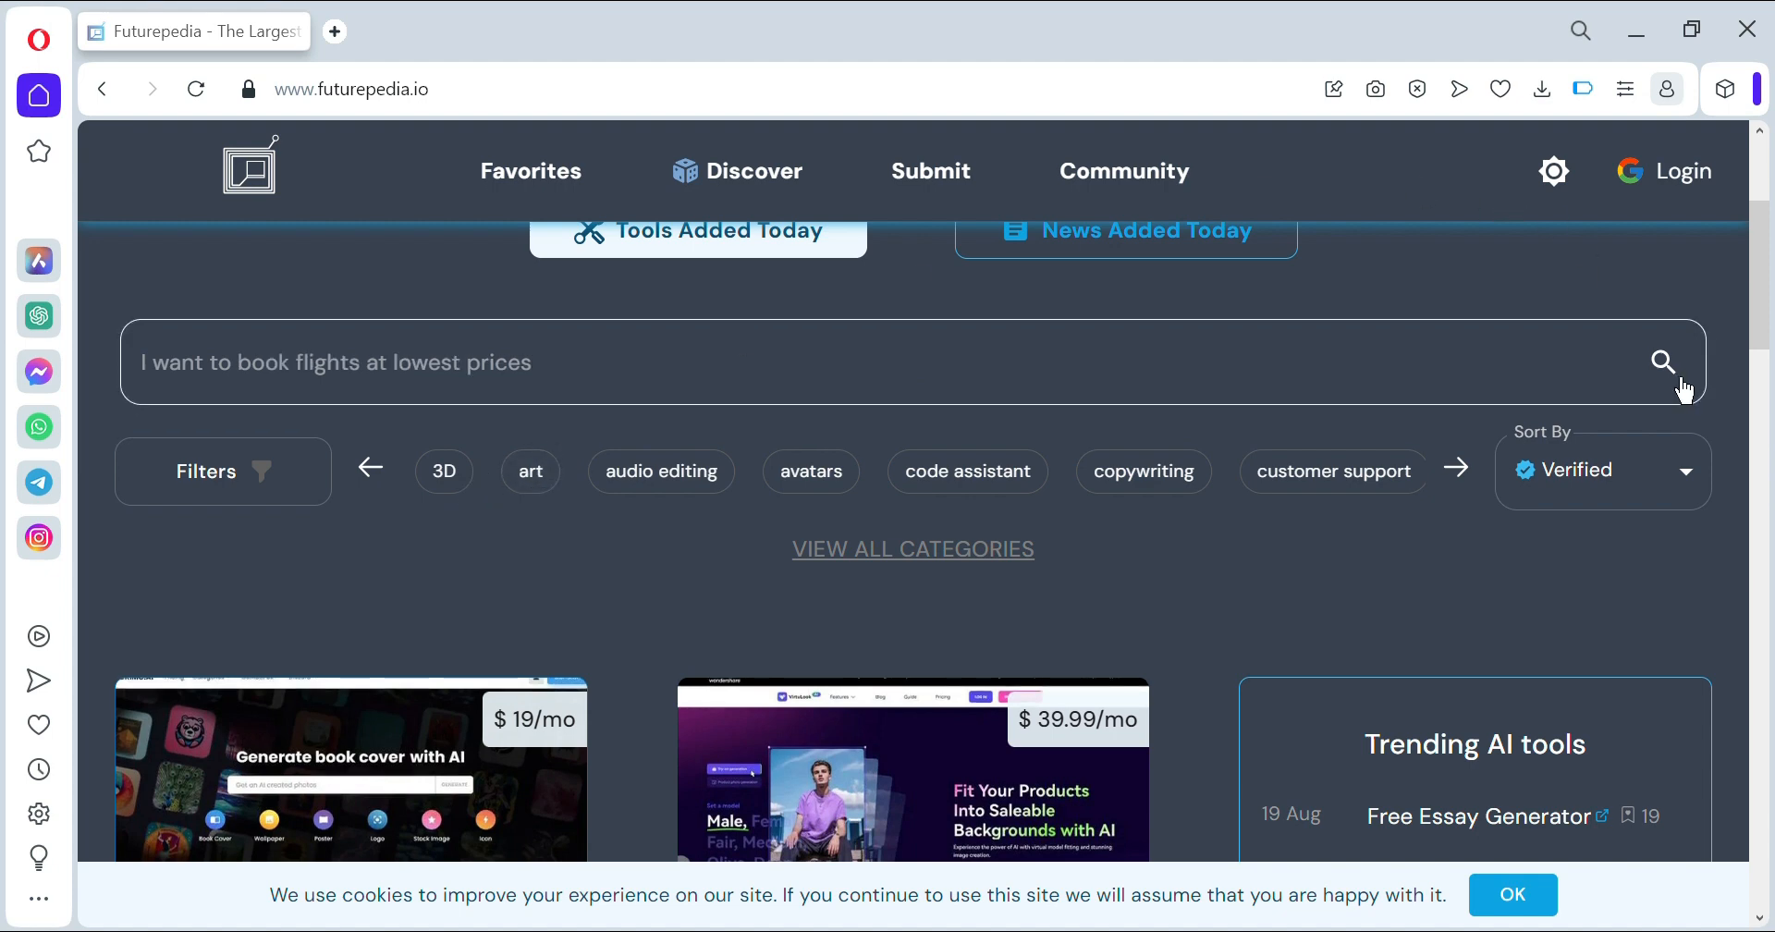
left_click_drag(1763, 345, 1763, 278)
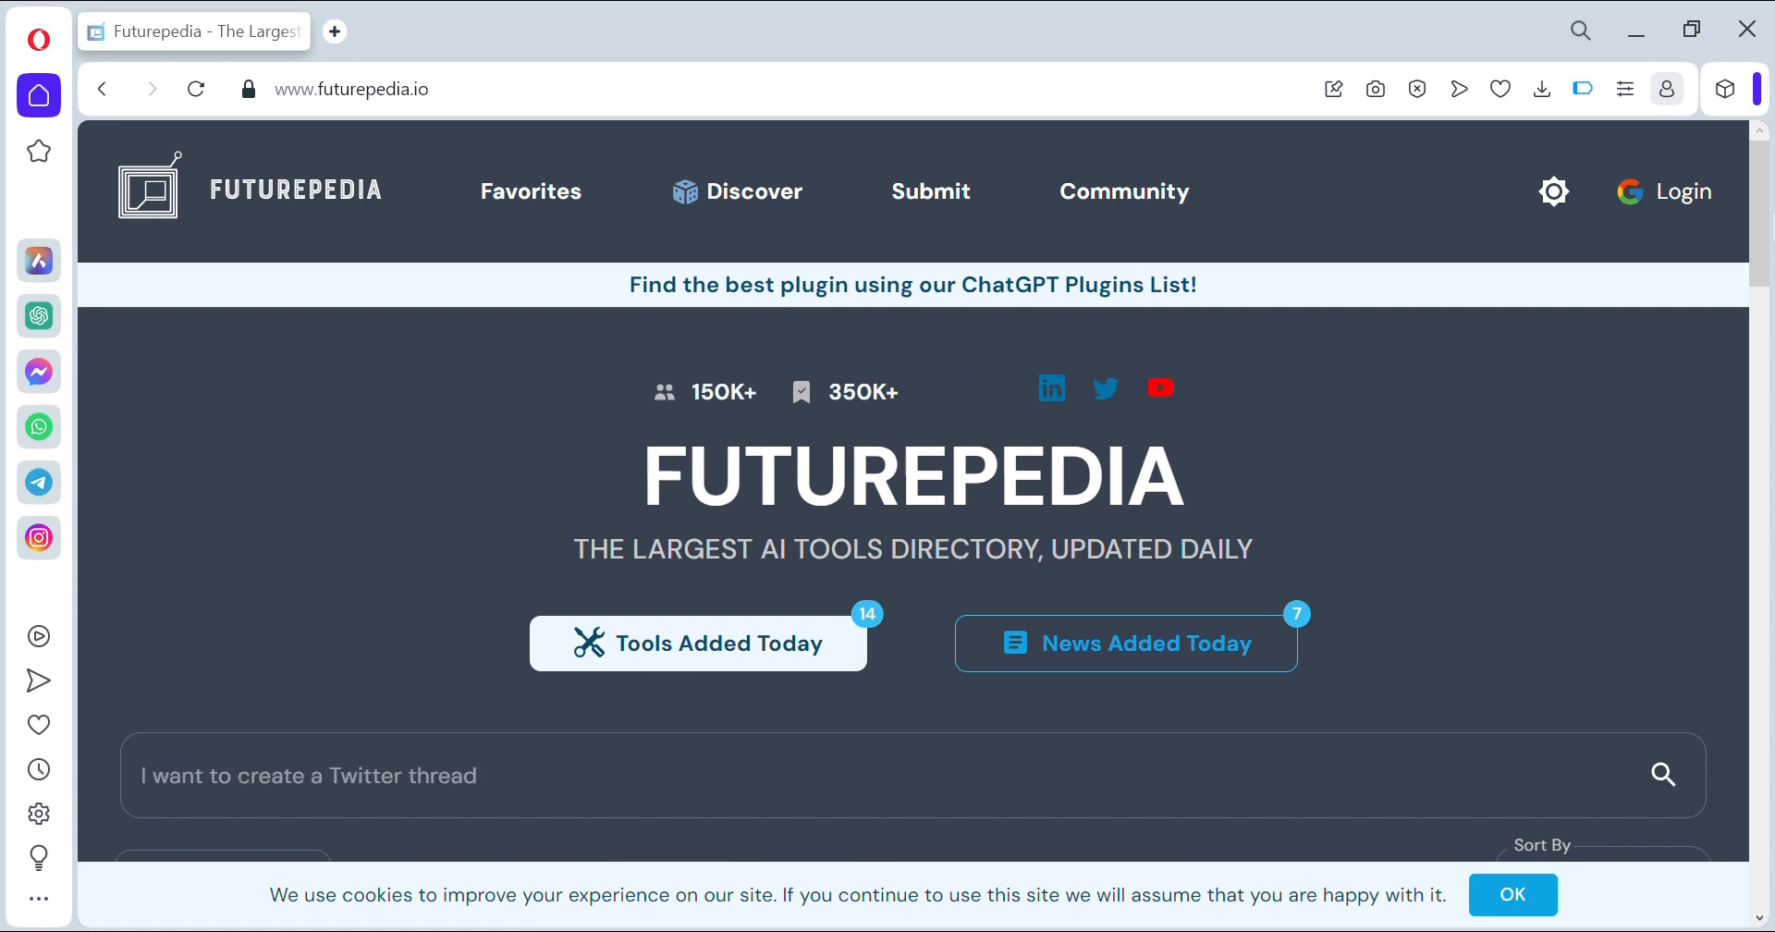
left_click(1629, 37)
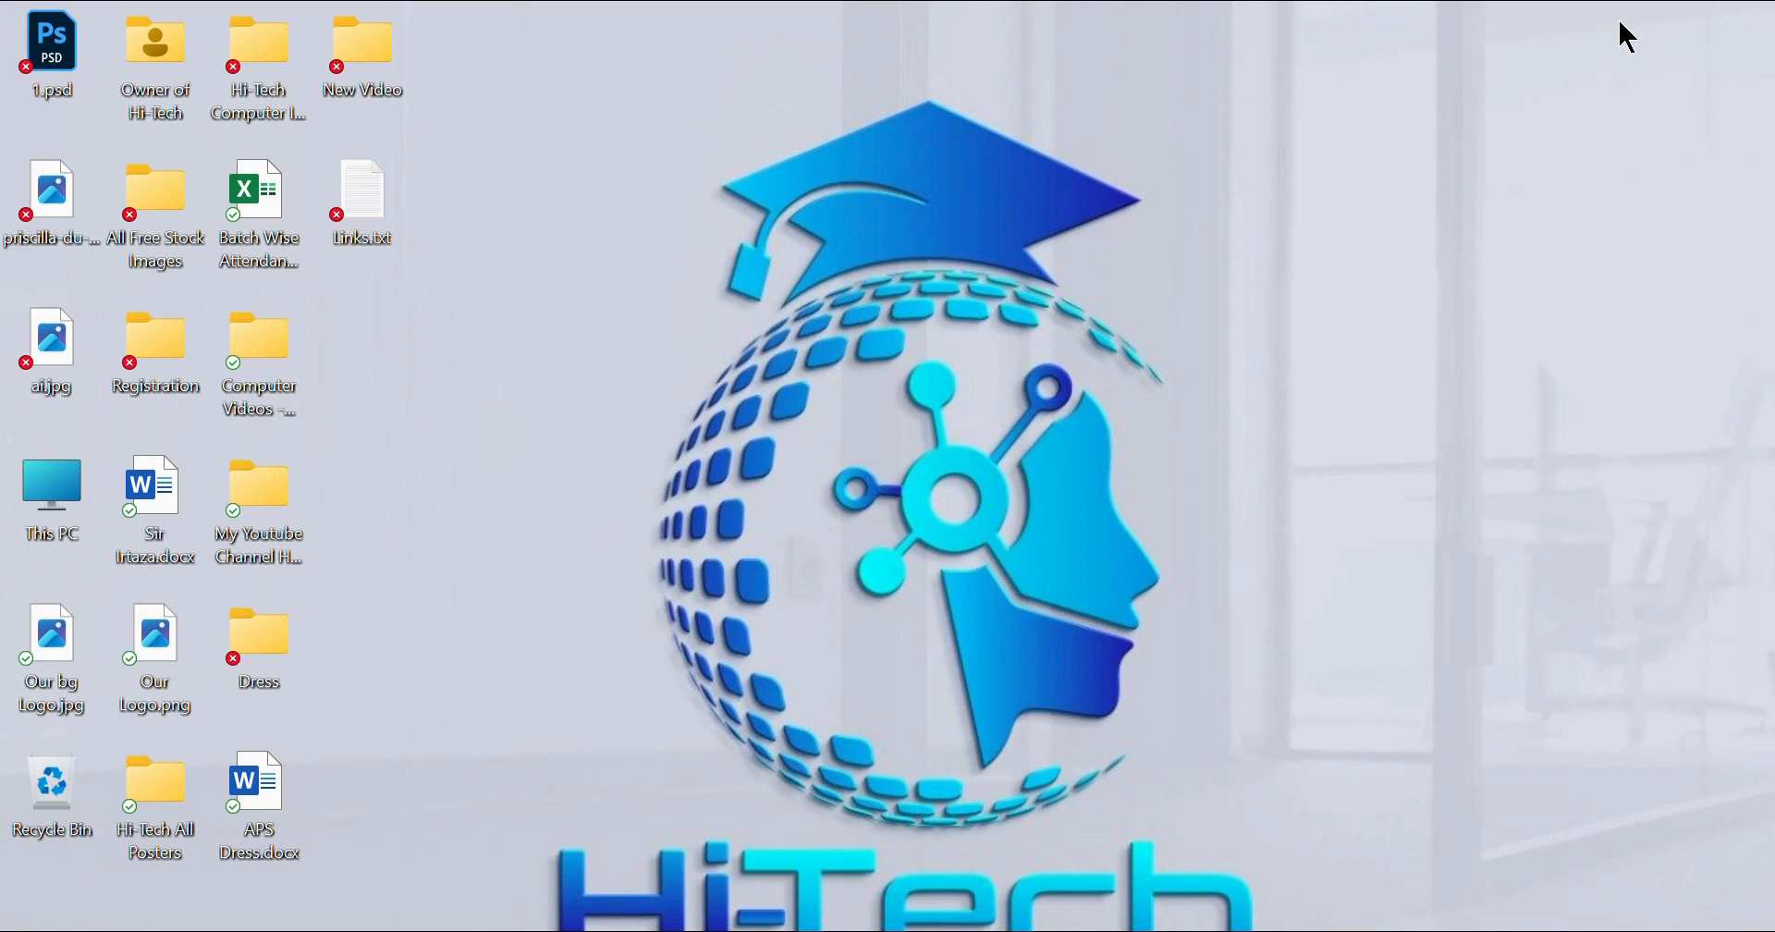